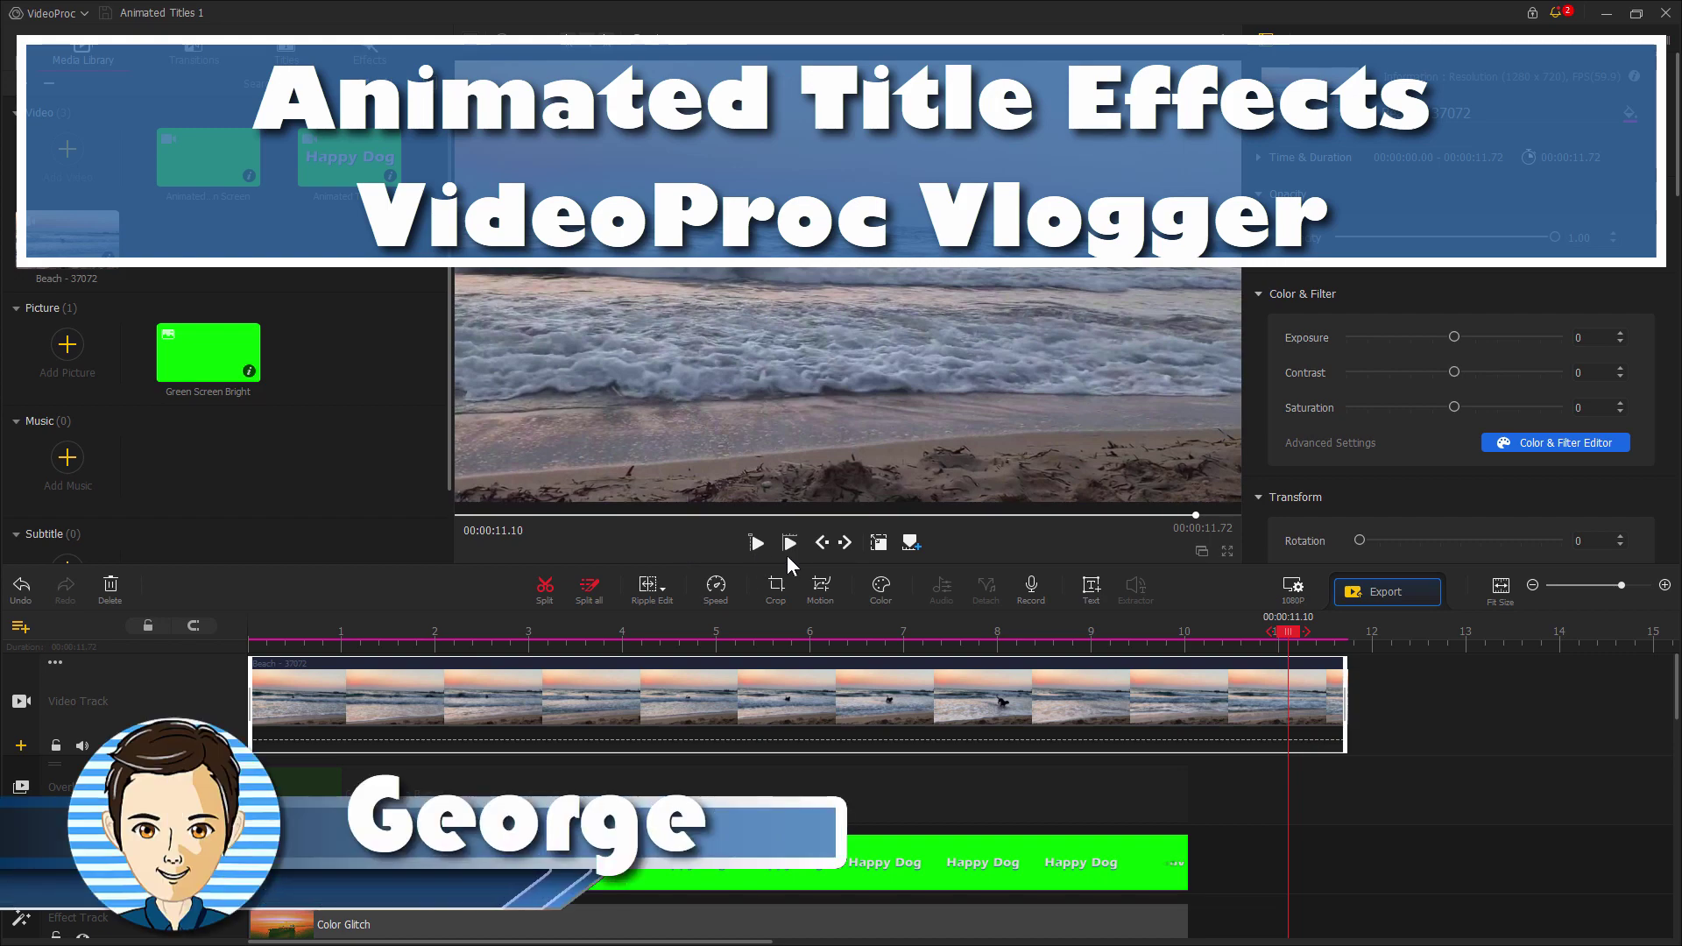
- Preview the finished project, then create a new 1920 x 1080, 30 fps project named 'Animated Title Dog'
click(788, 543)
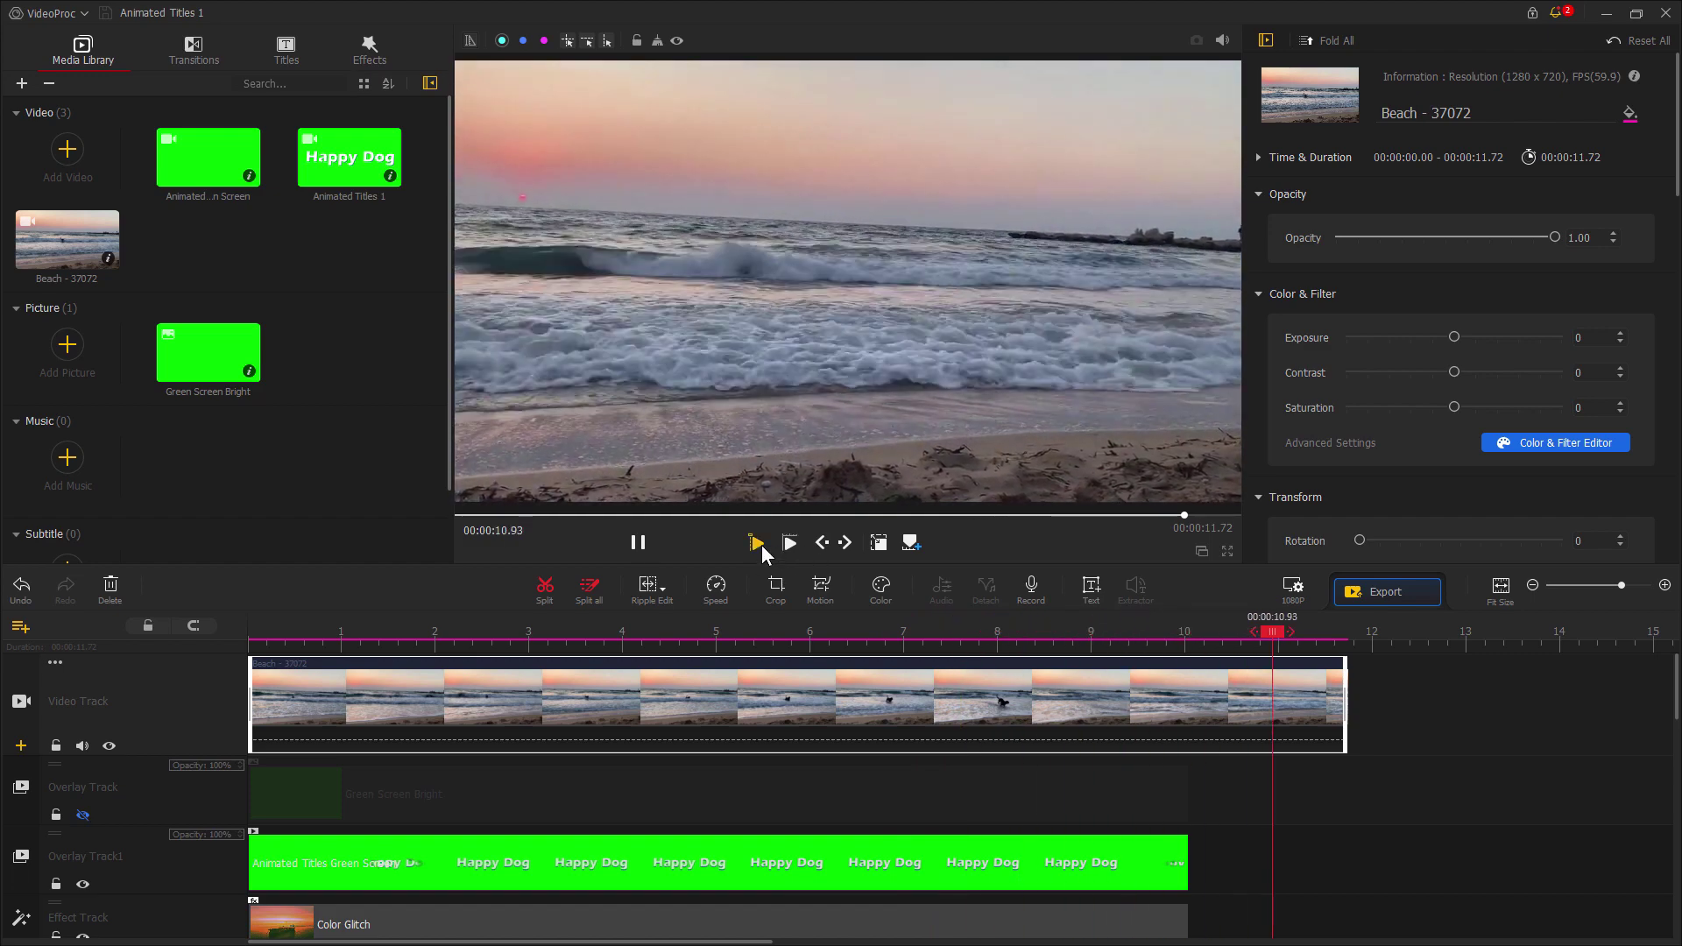
click(636, 543)
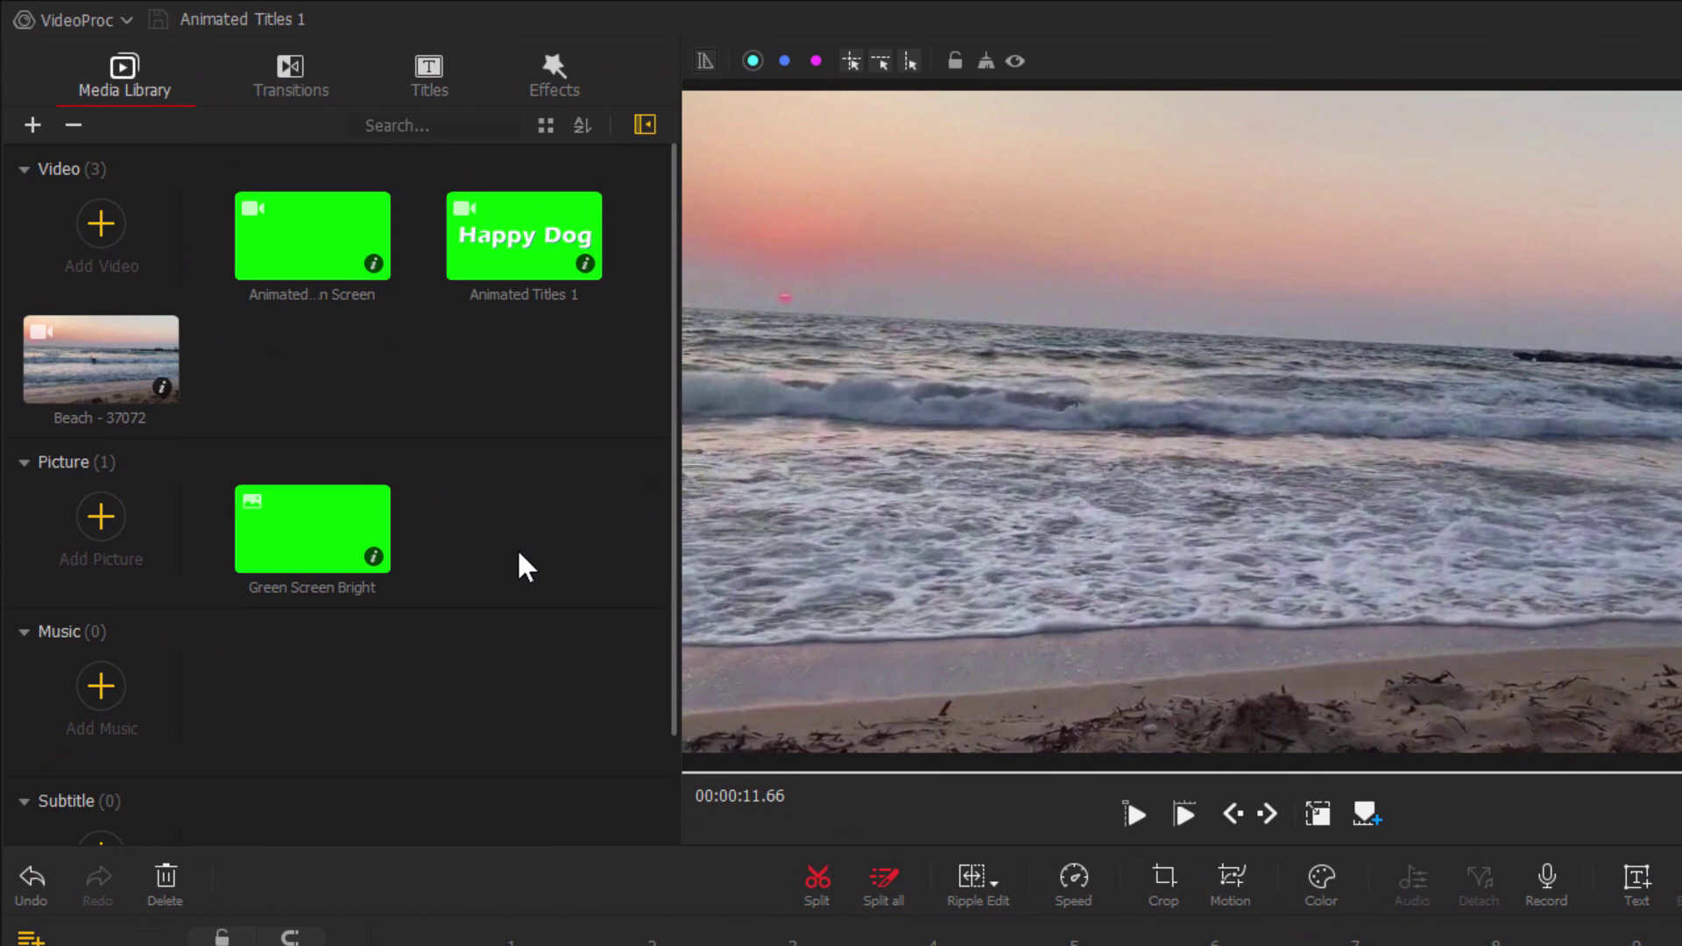
click(85, 21)
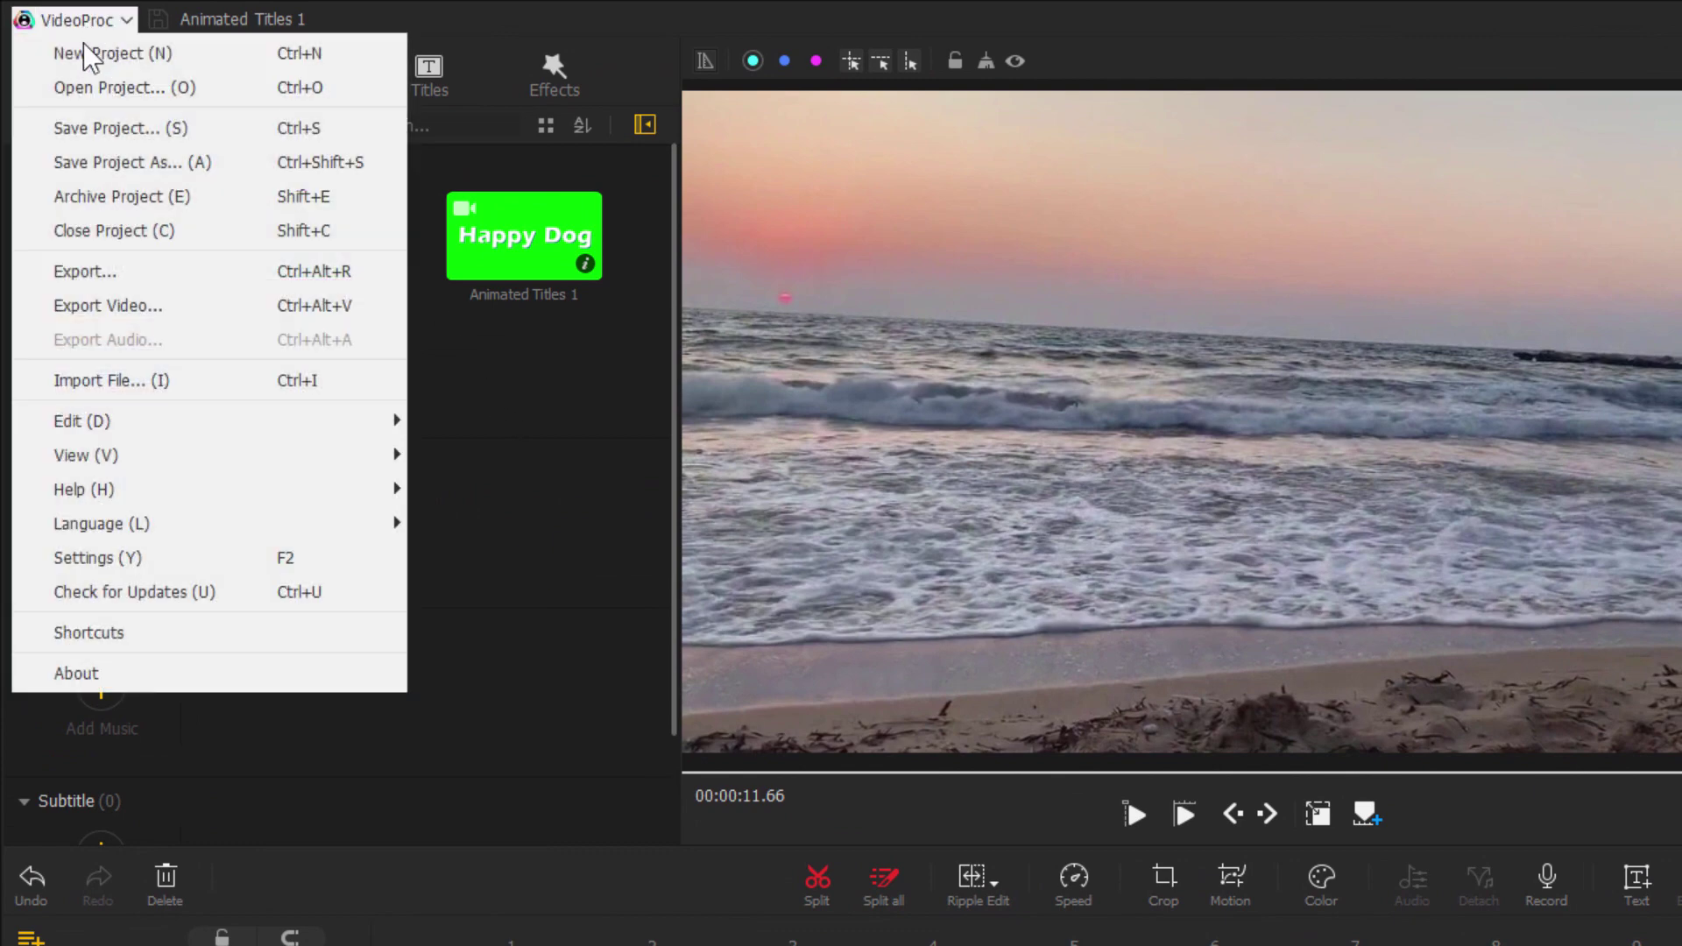
click(86, 51)
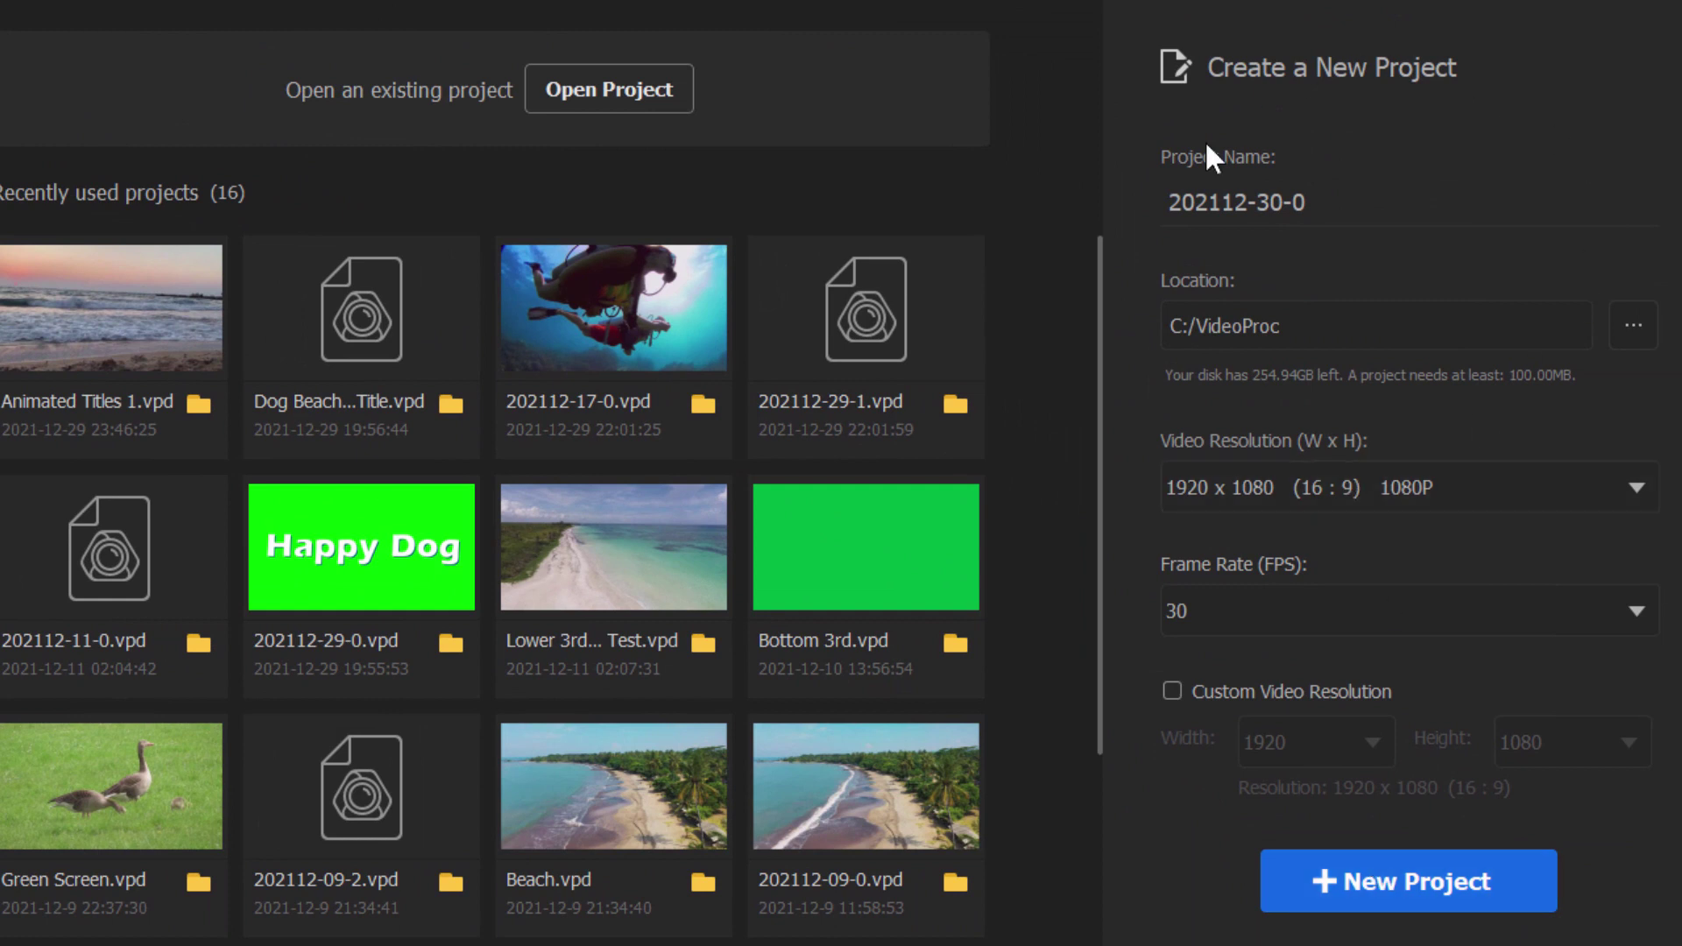
click(1306, 204)
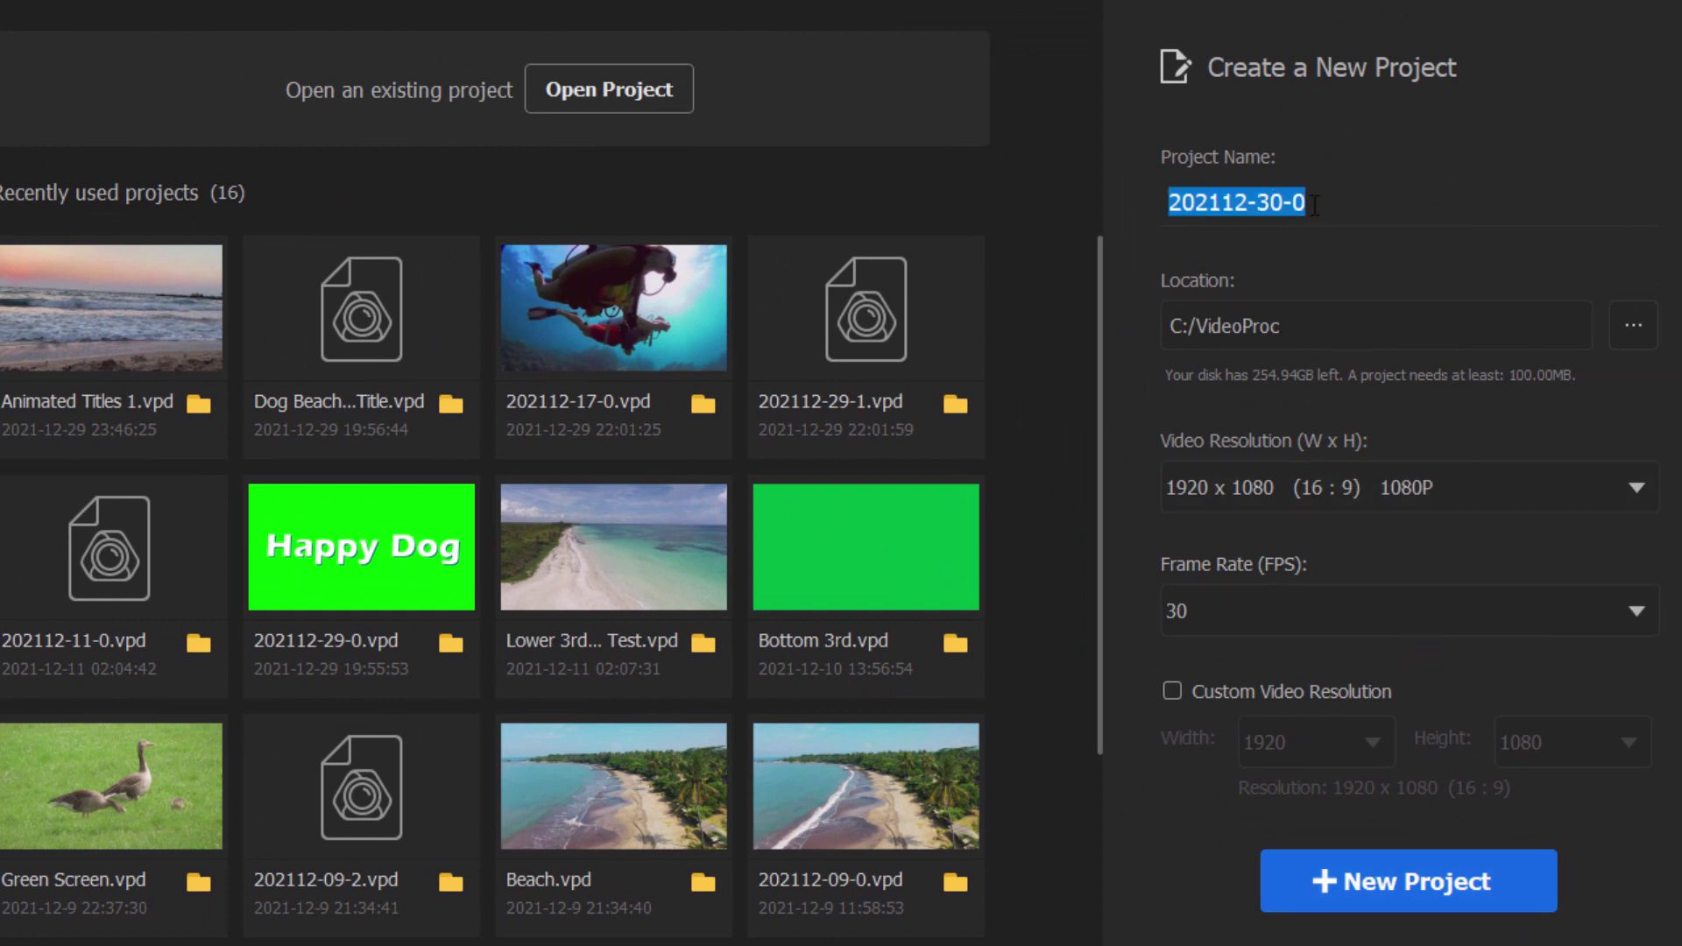
text(Anim)
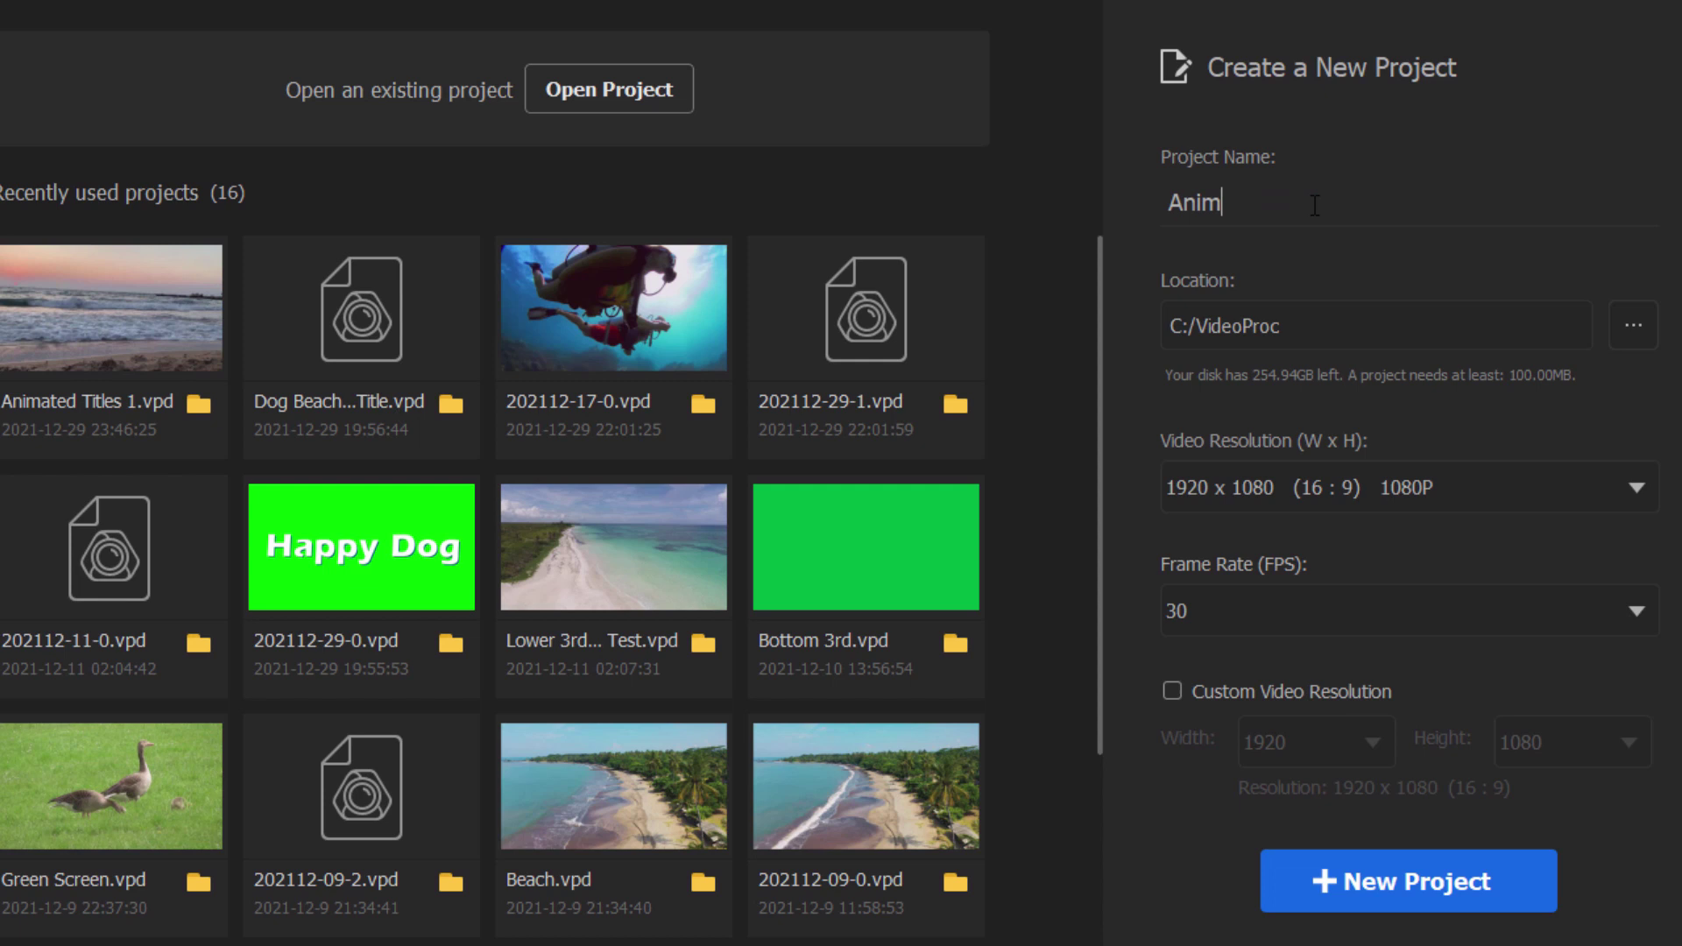
text(ated Title Dog)
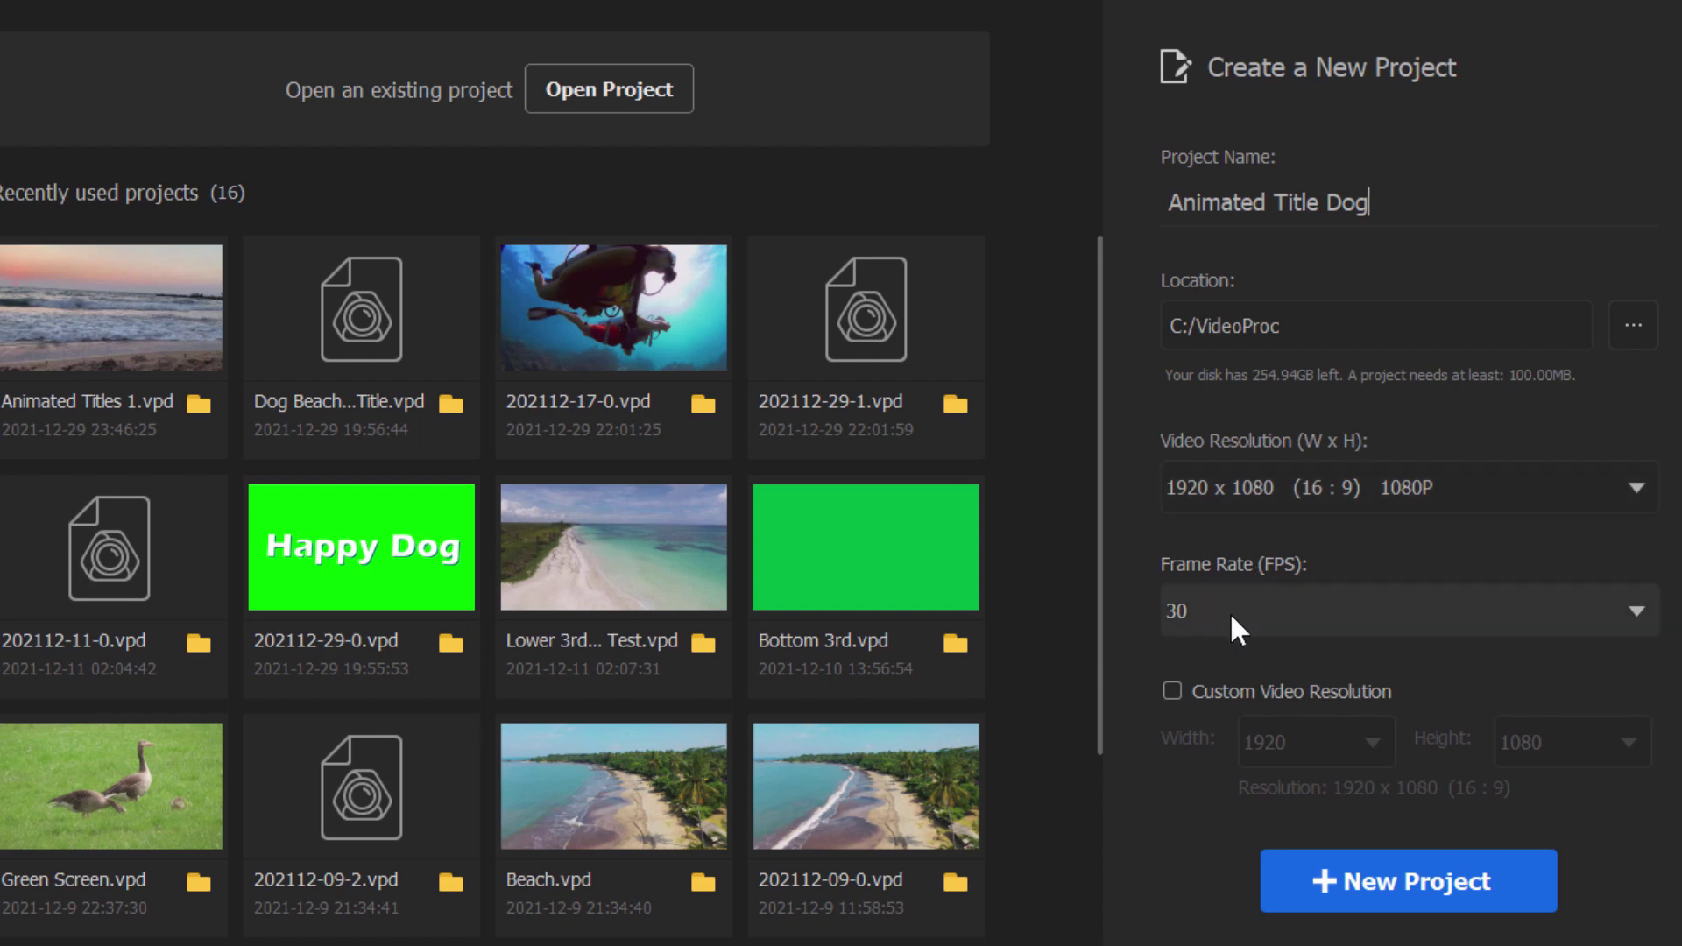
click(1433, 878)
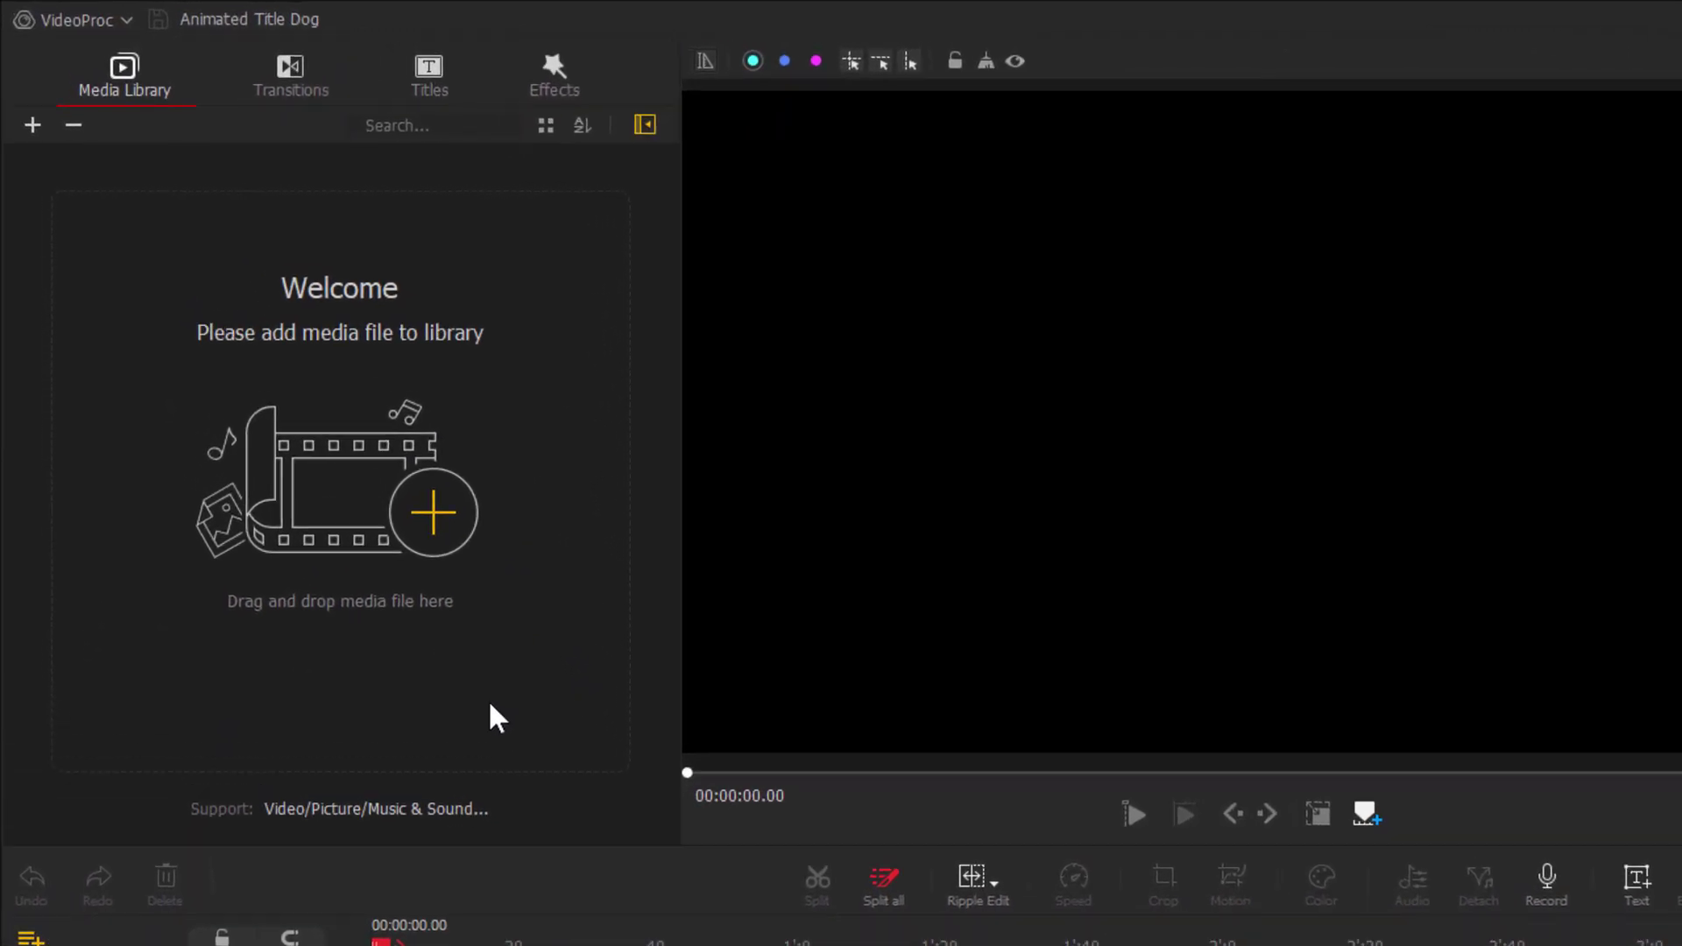
- Import the Beach - 37072.mp4 video into the media library
click(432, 514)
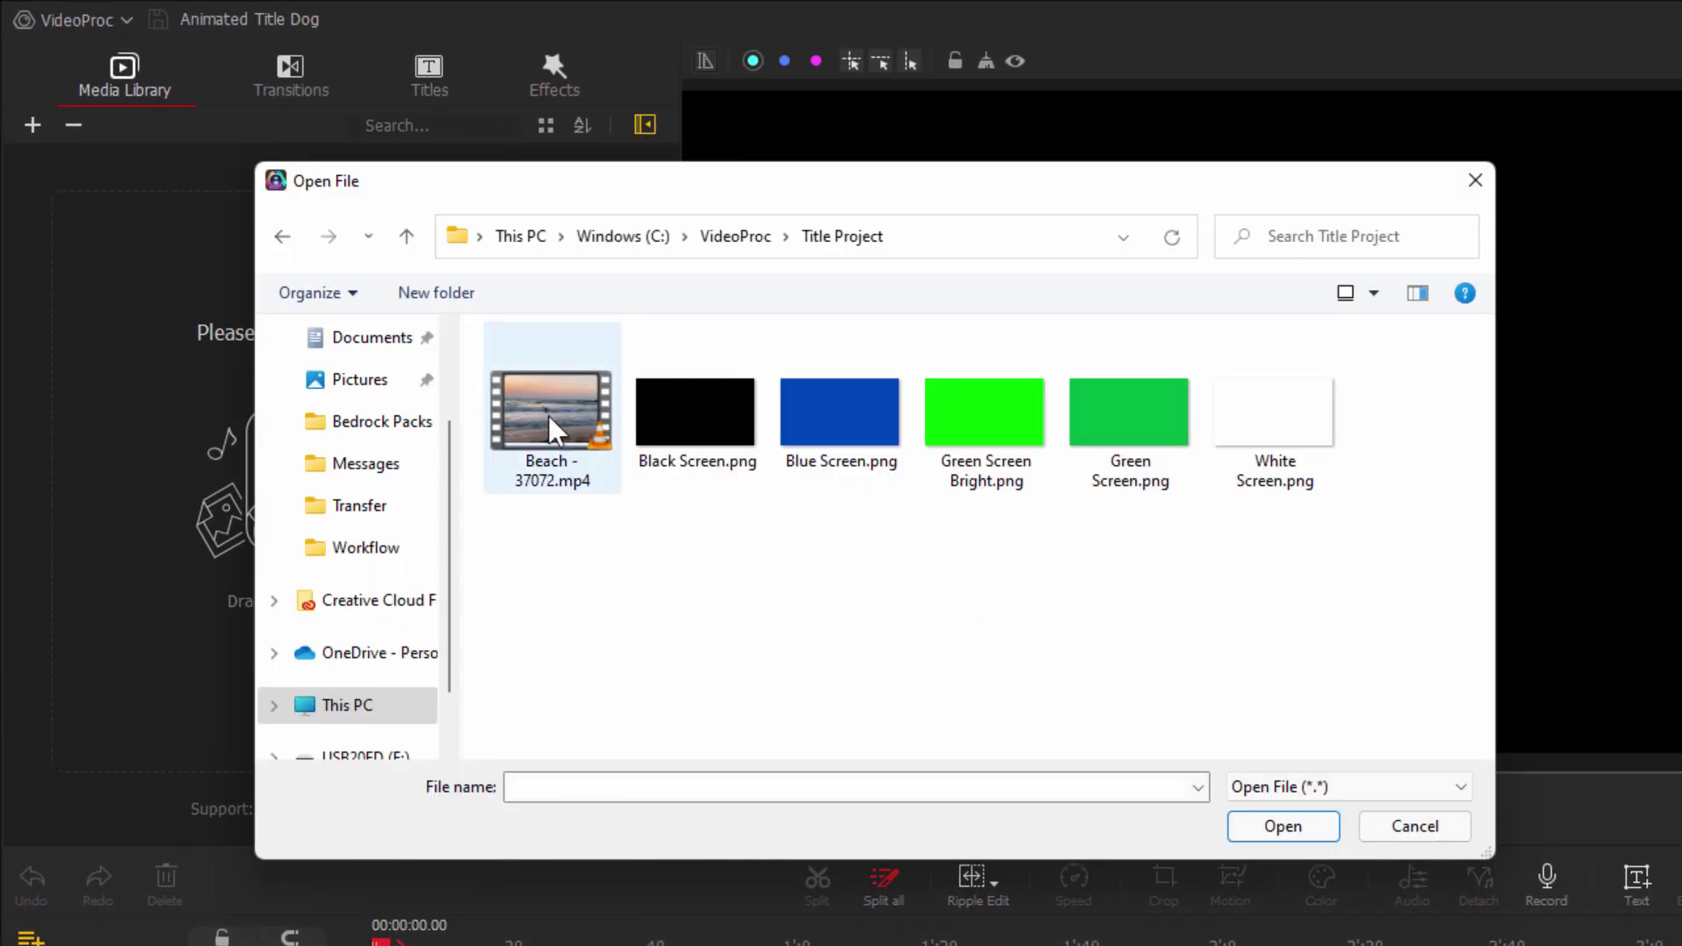
click(569, 451)
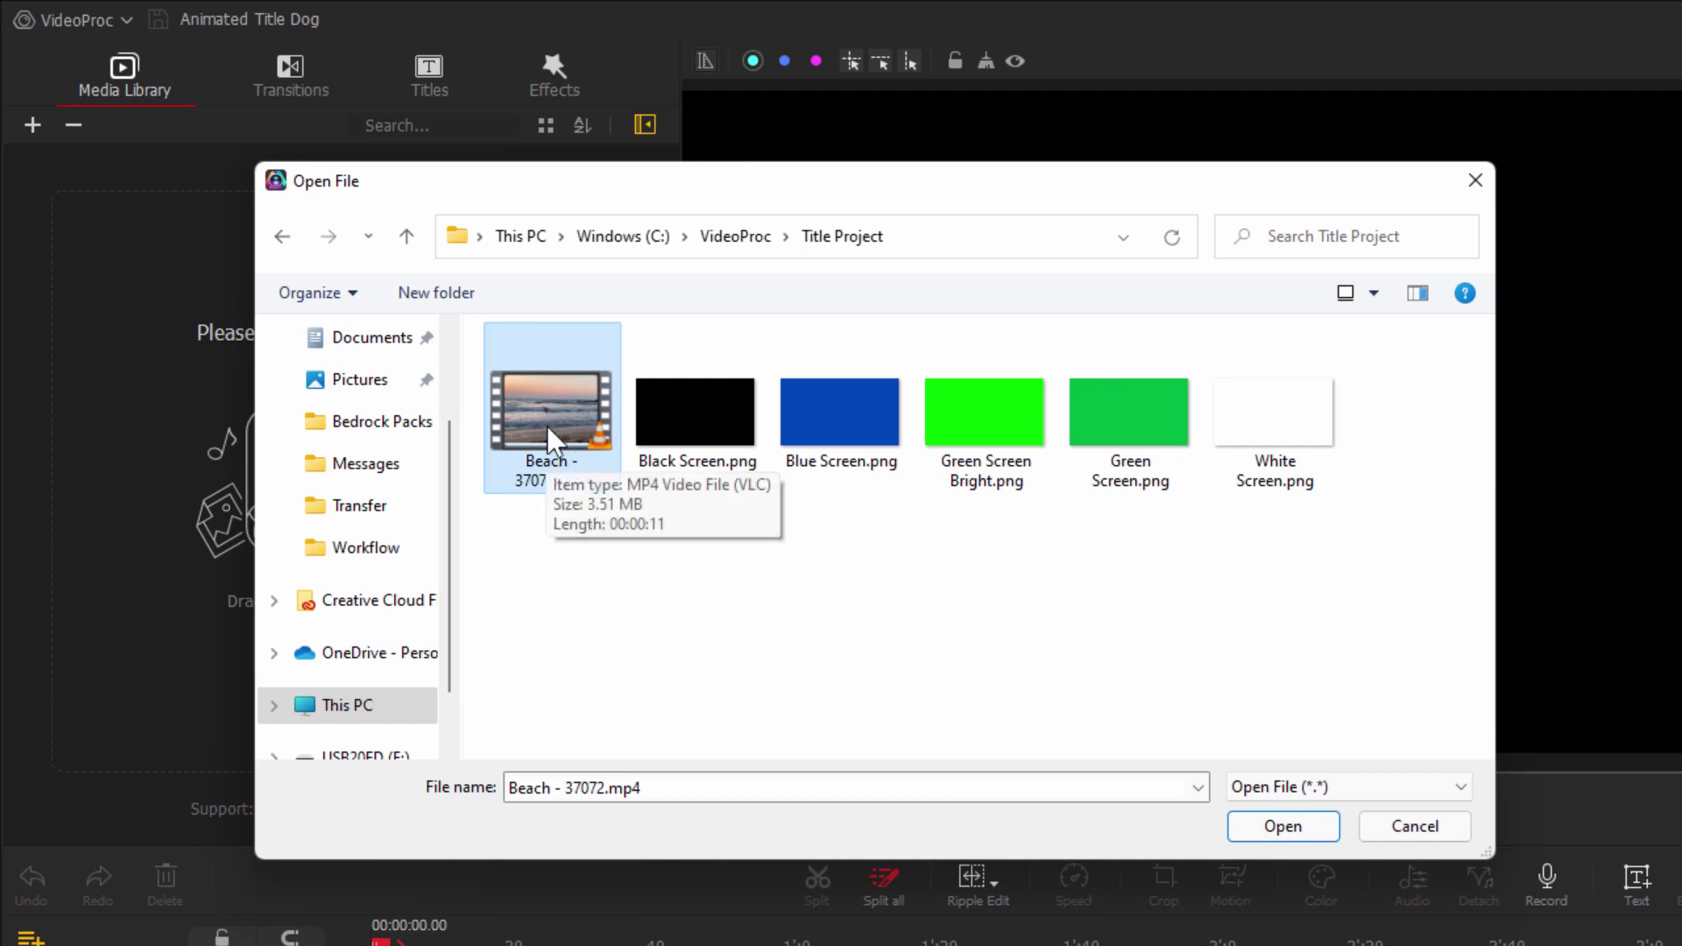
click(1279, 828)
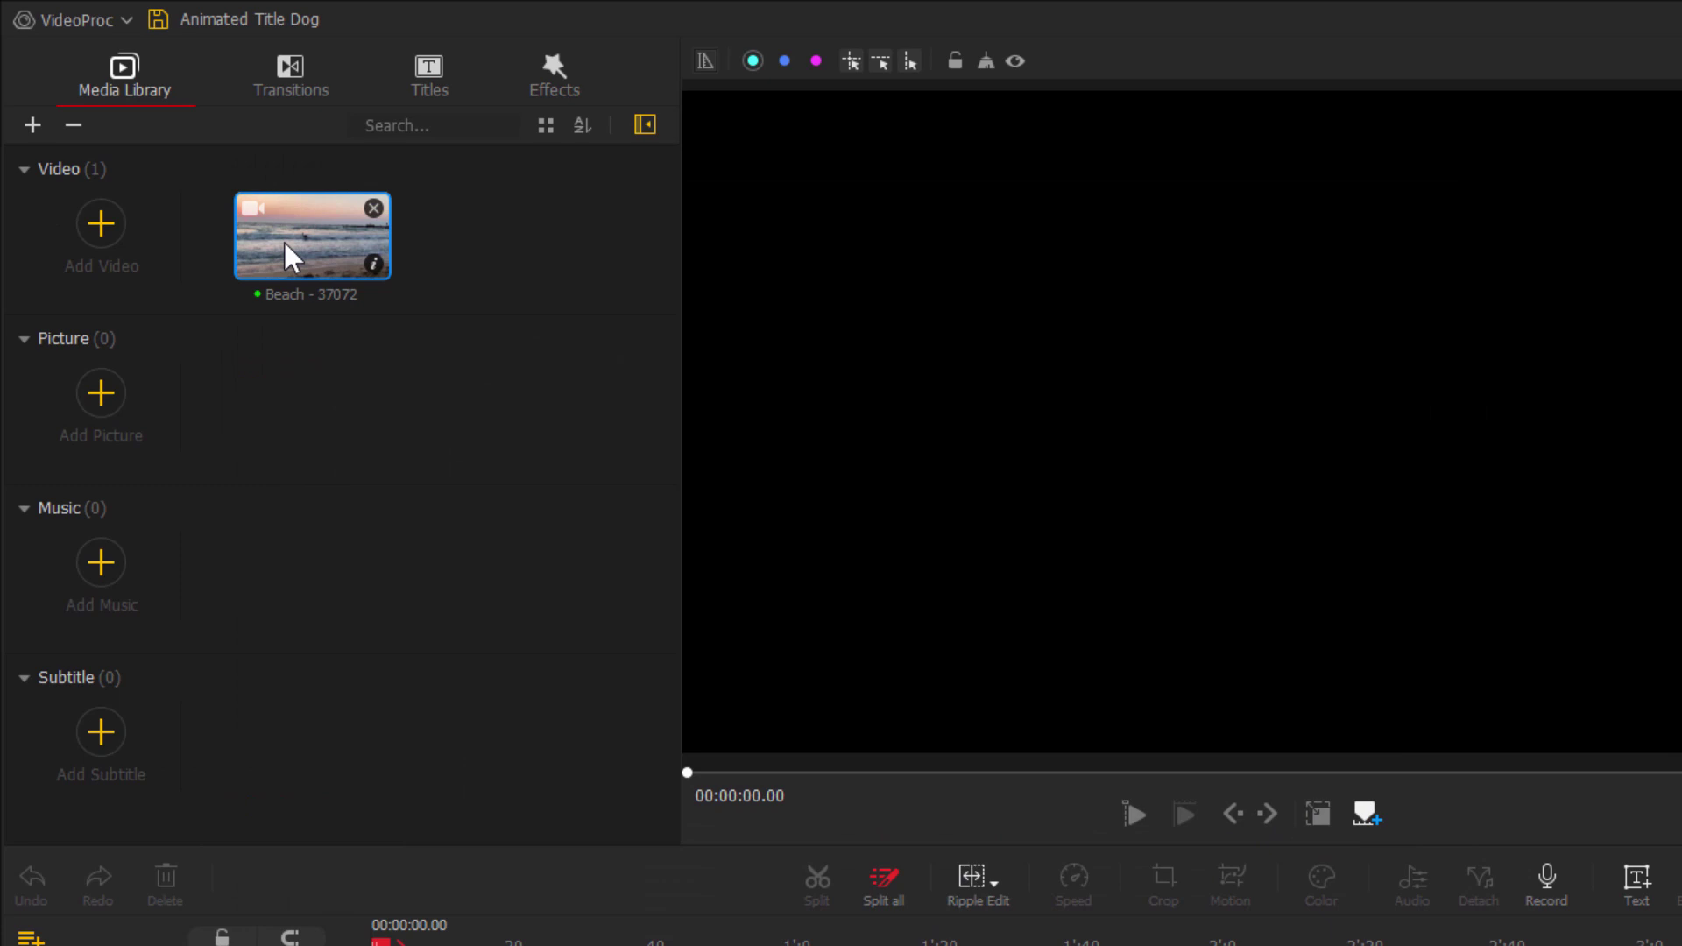
drag(284, 241, 401, 314)
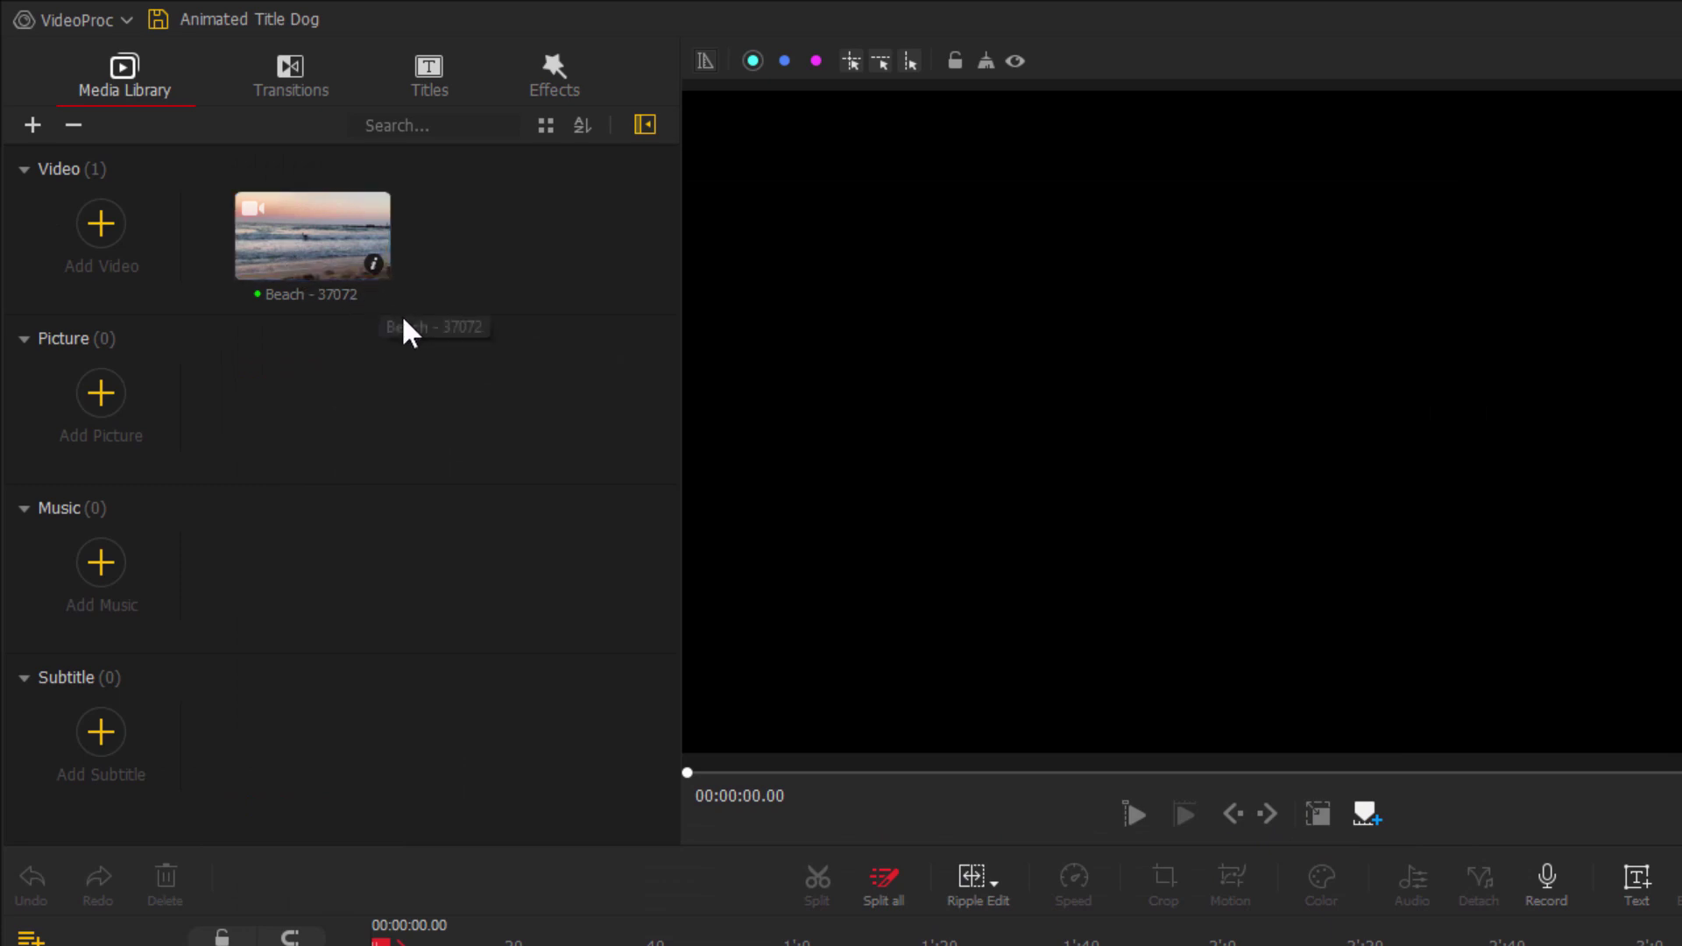
- Import only the Green Screen Bright.png picture into the media library
click(96, 393)
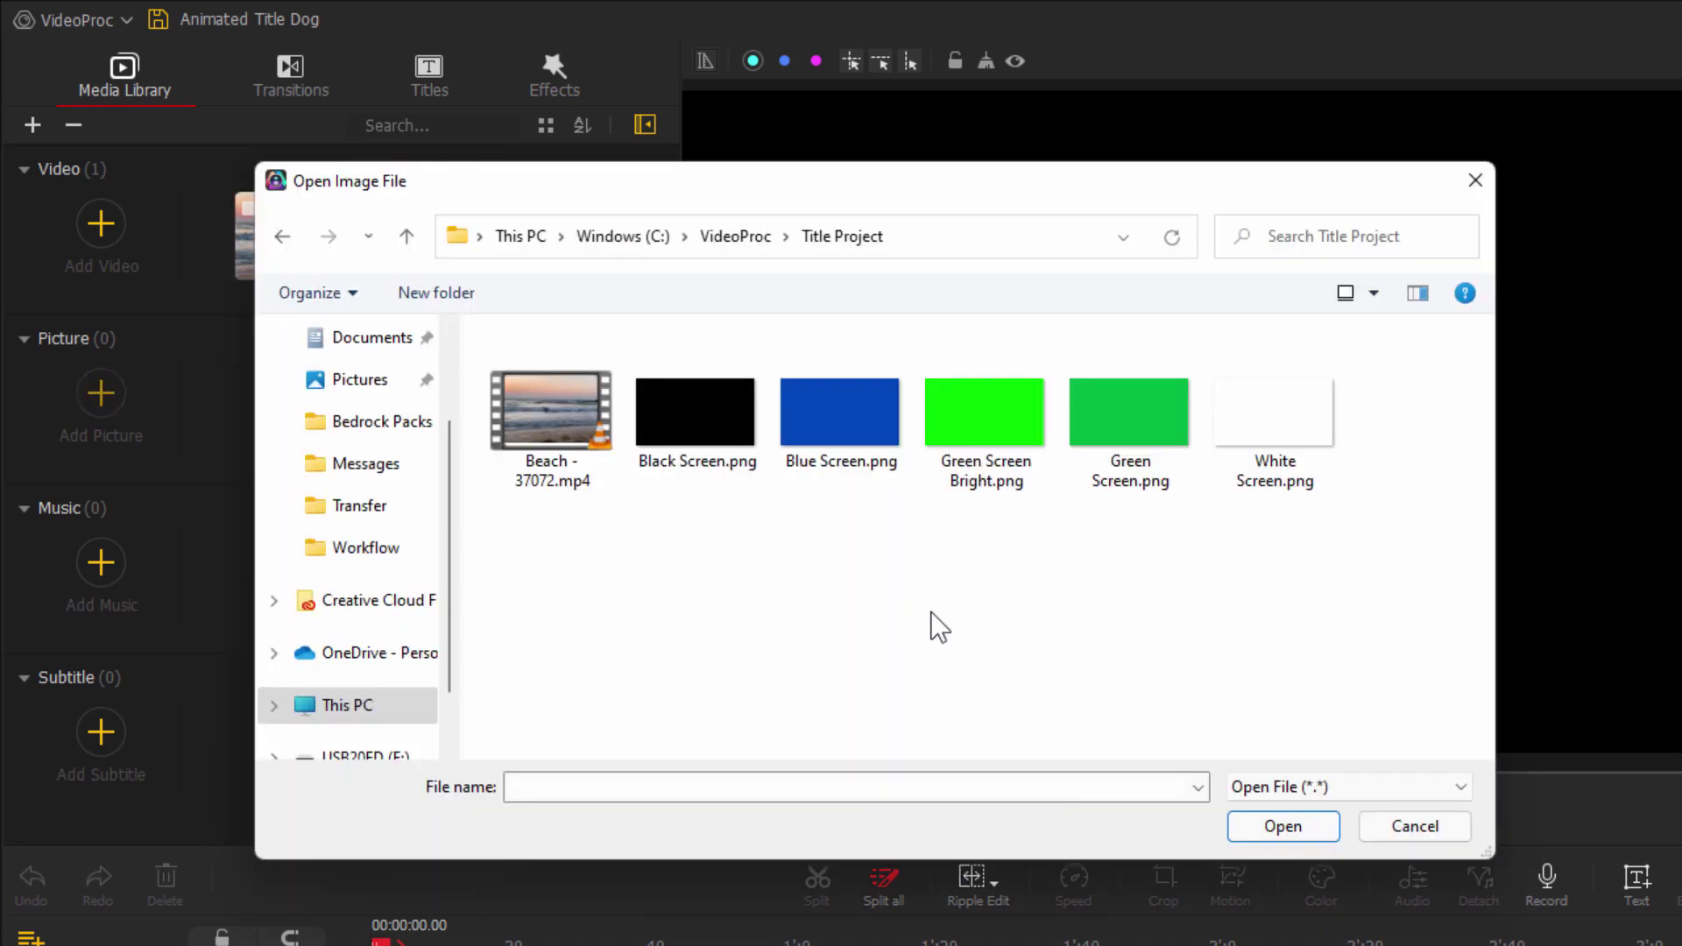
click(988, 417)
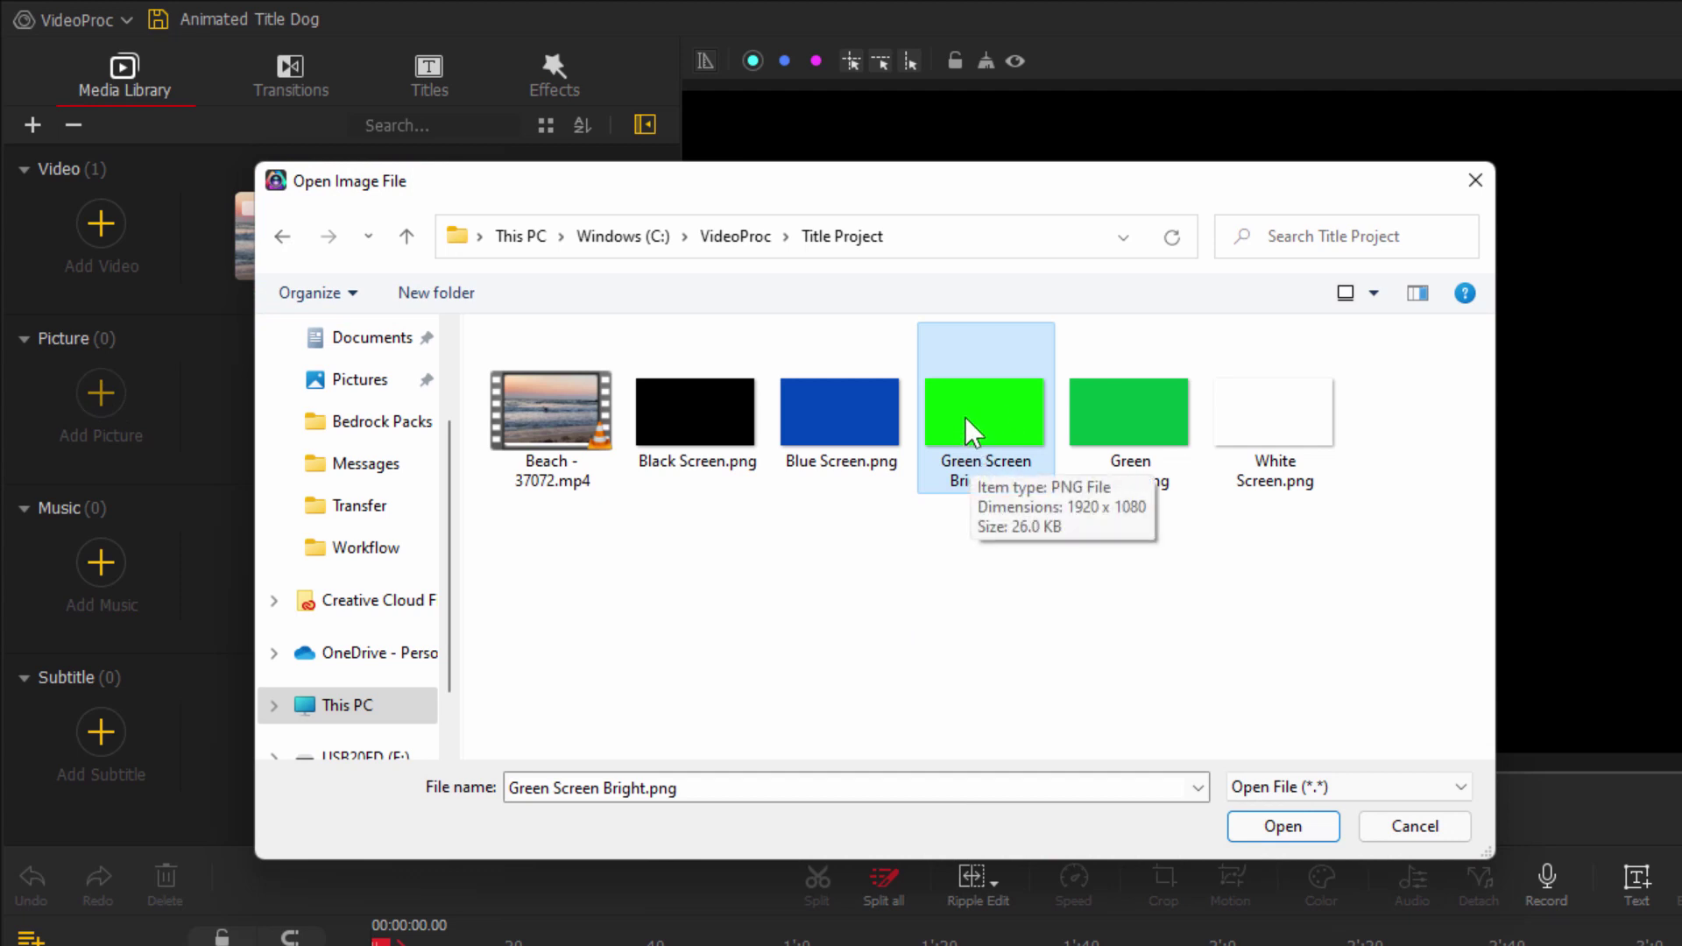
drag(670, 496, 1293, 460)
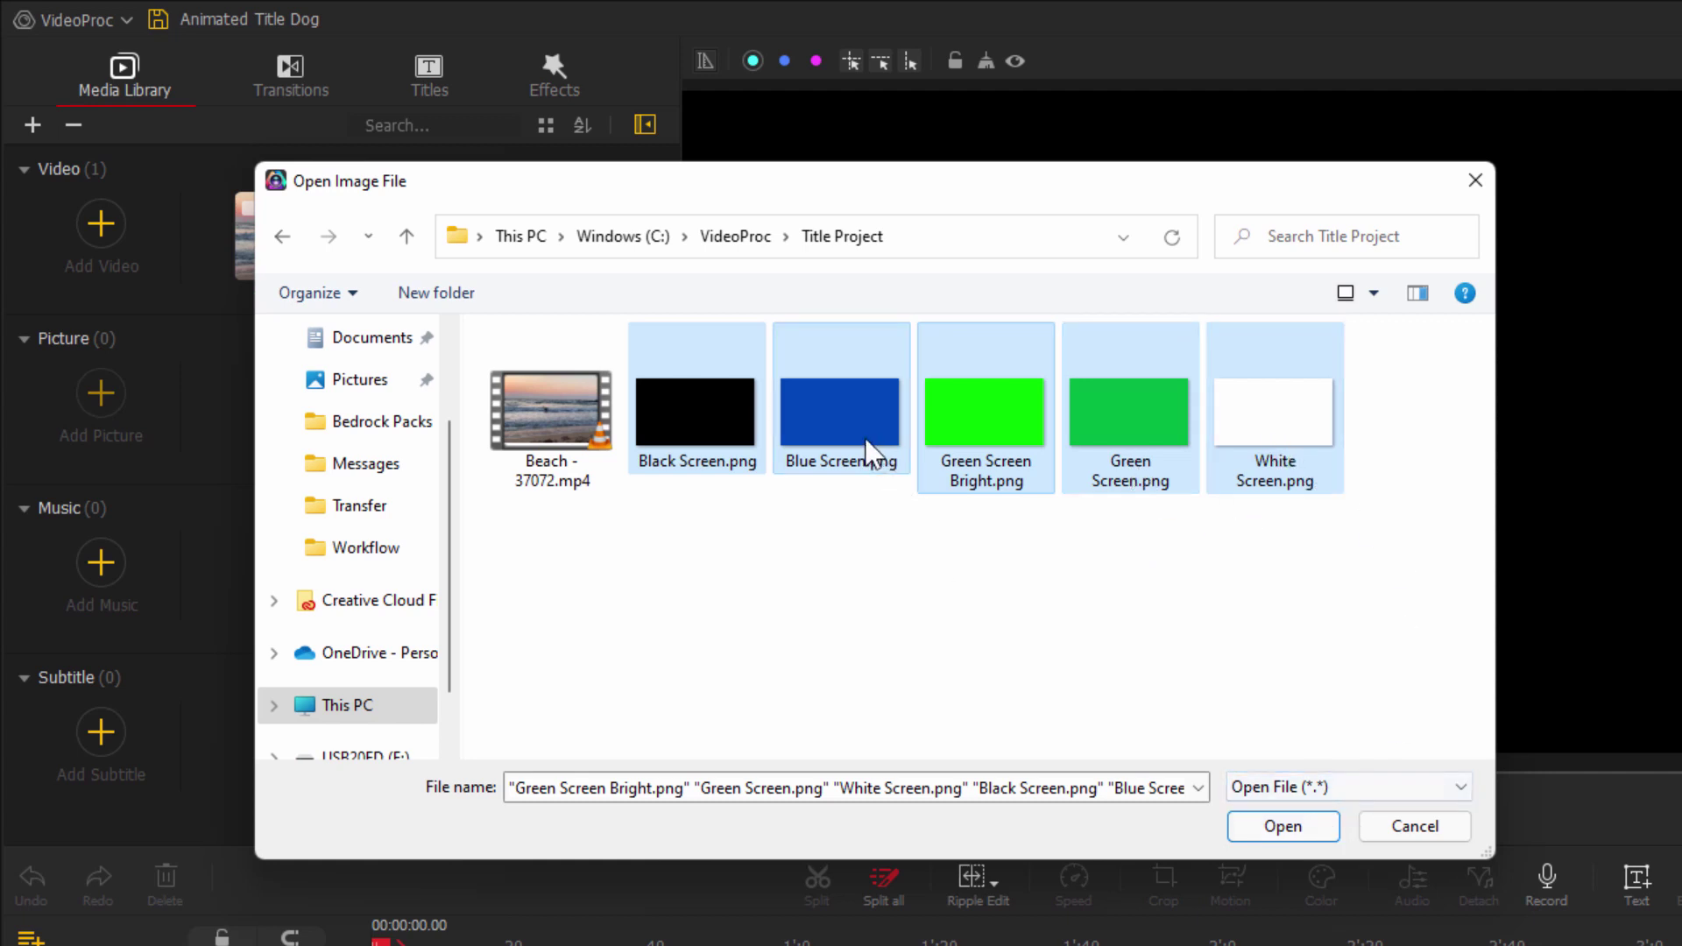
click(985, 416)
click(1283, 828)
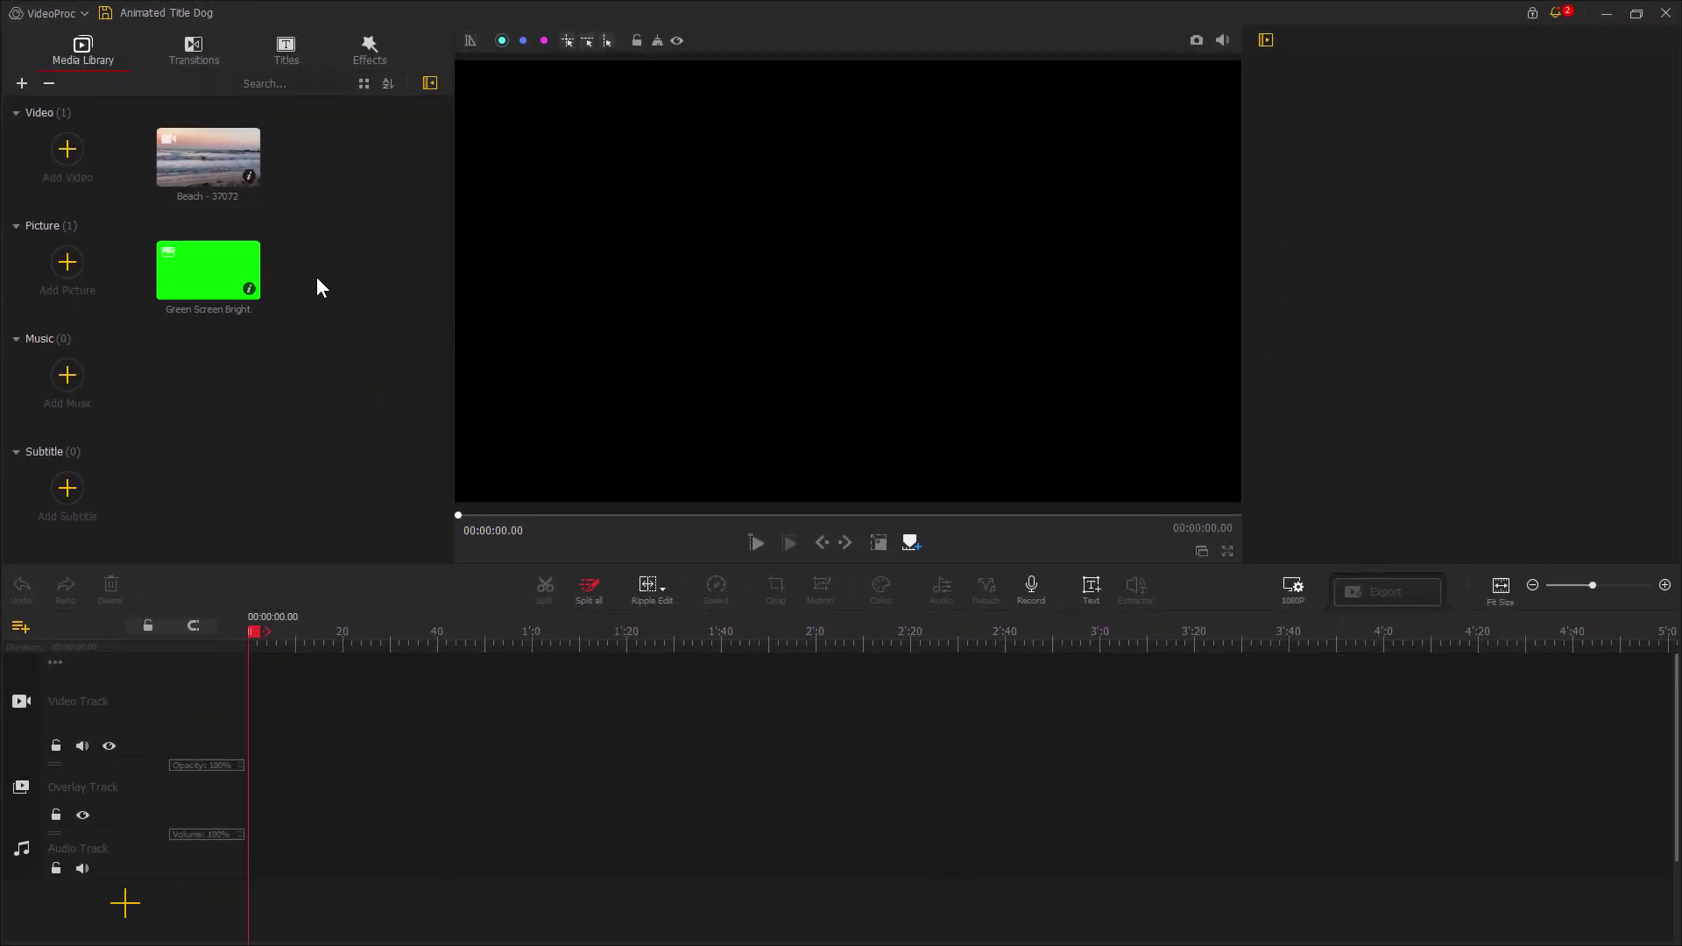
- Place the Beach - 37072 clip on the video track and trim it to 00:00:05.03
drag(221, 166, 361, 713)
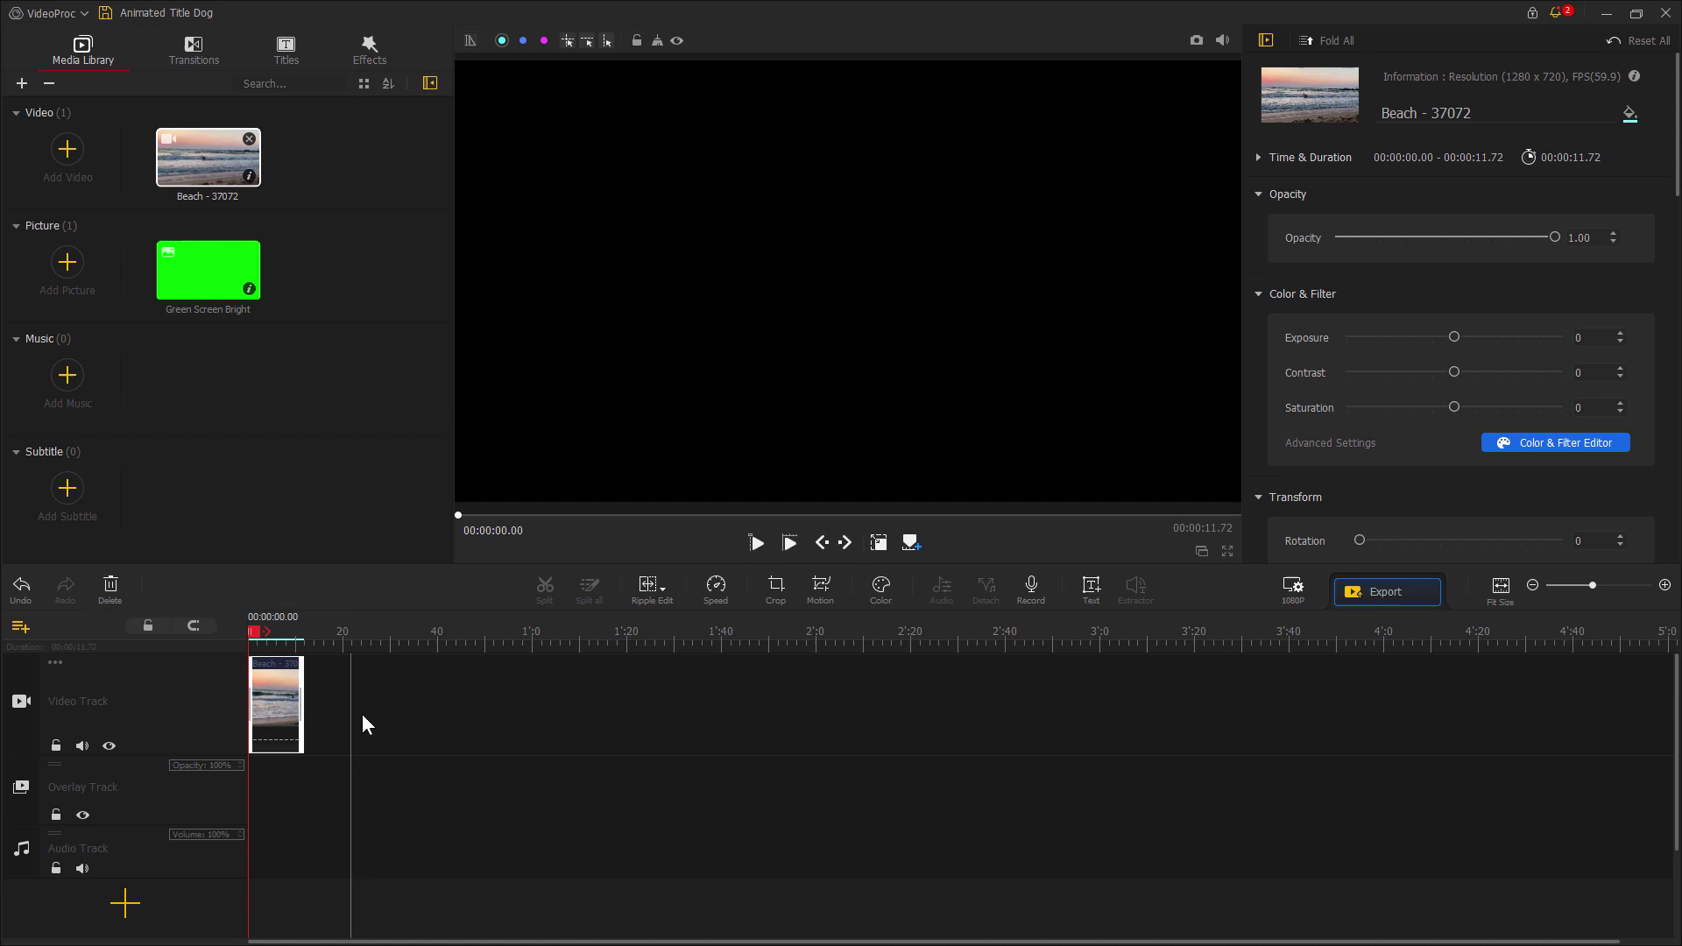
scroll(300, 703, up, 5)
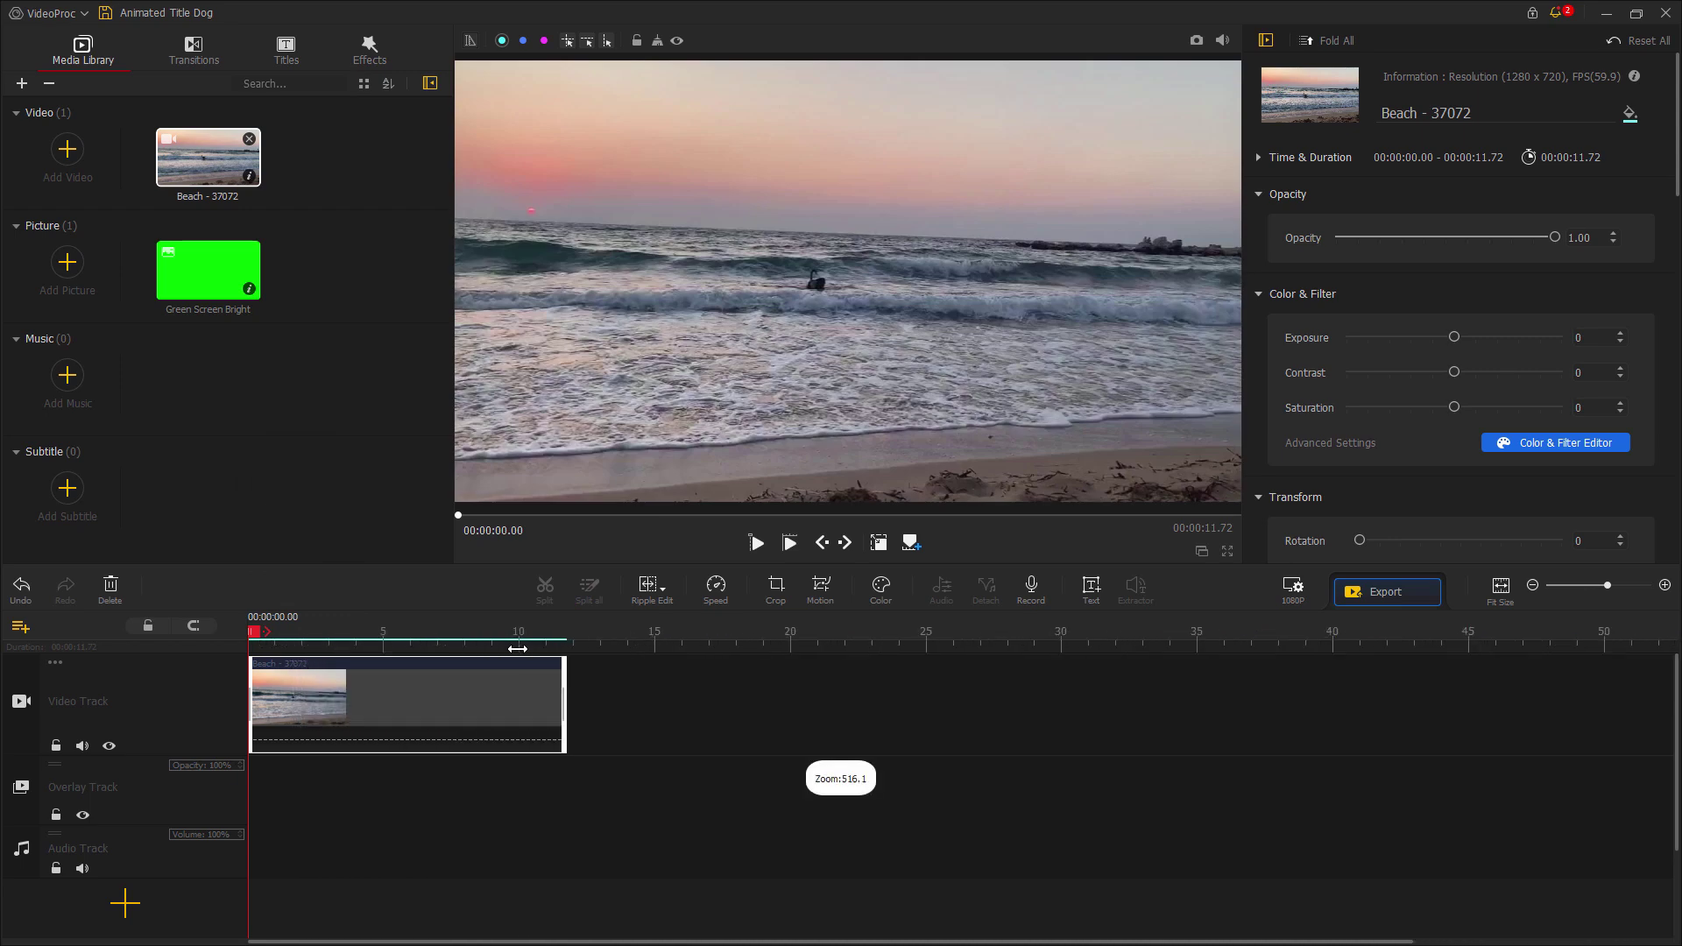
drag(718, 647, 1226, 647)
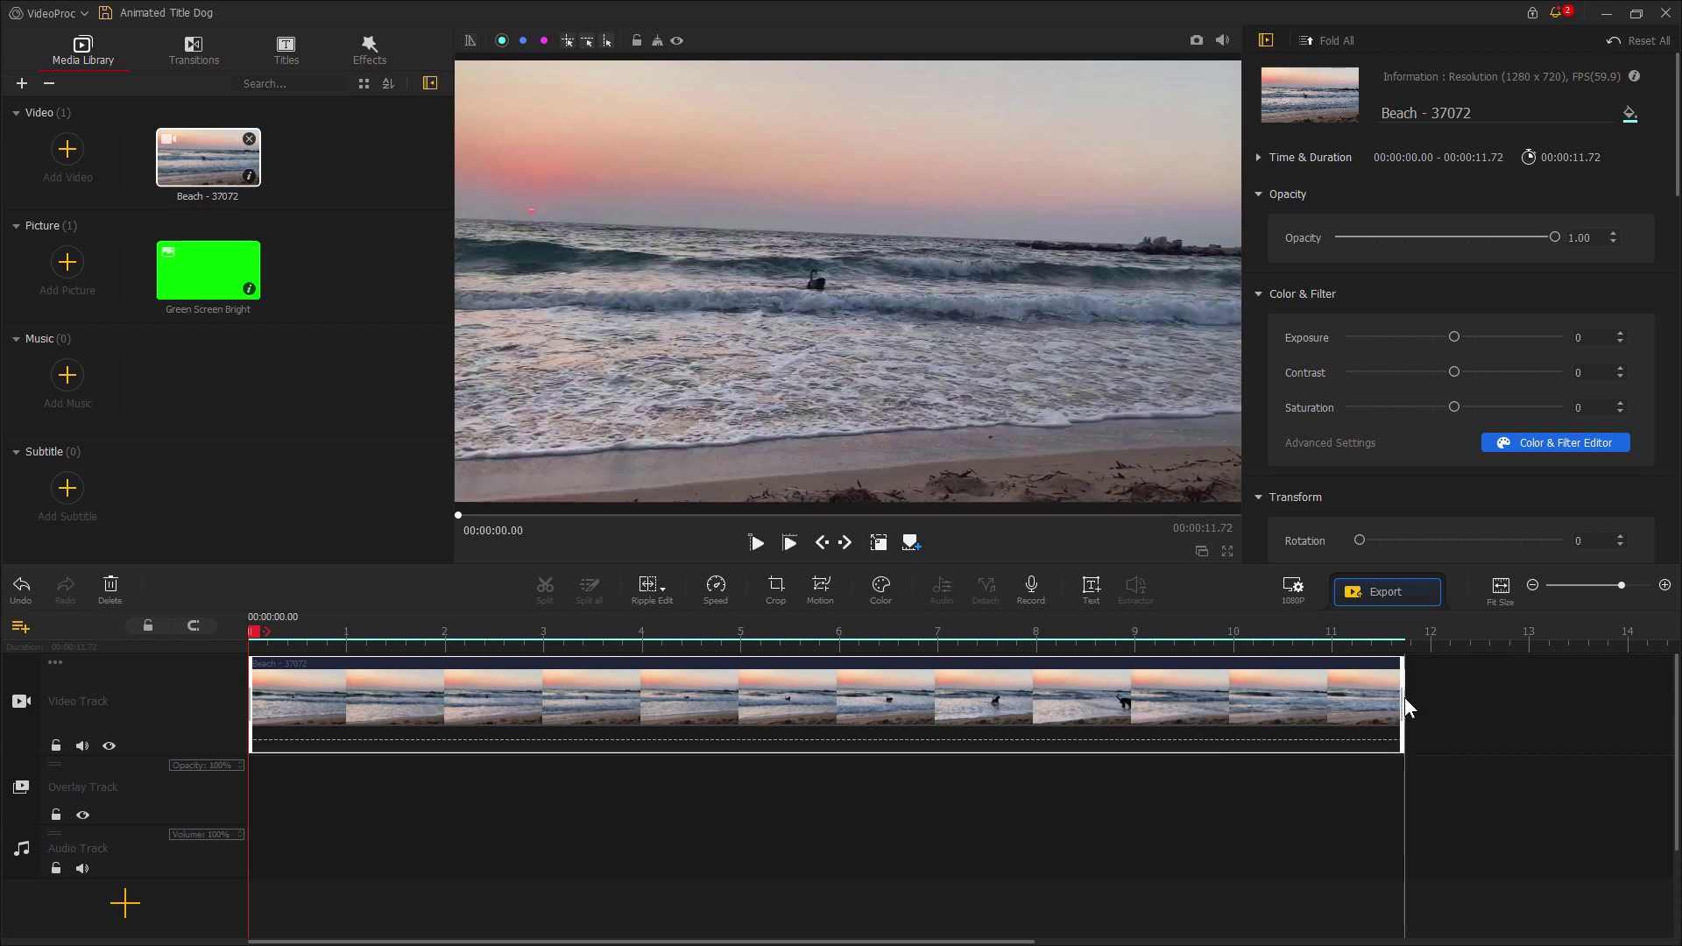
drag(1403, 698, 743, 705)
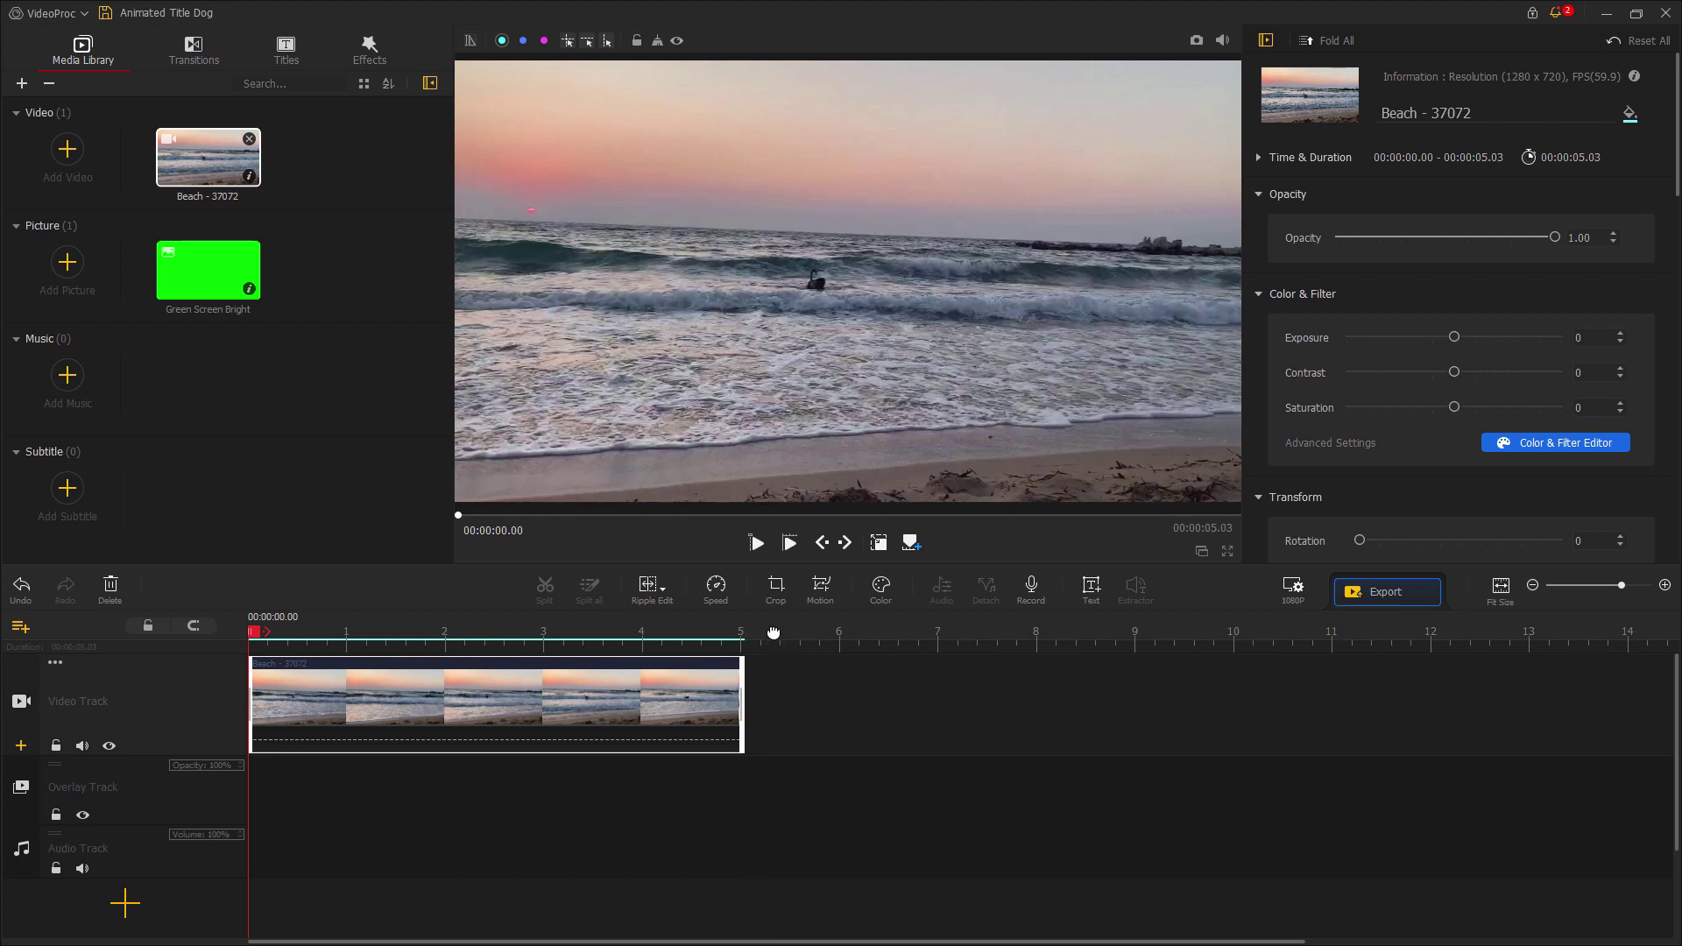
scroll(771, 644, up, 5)
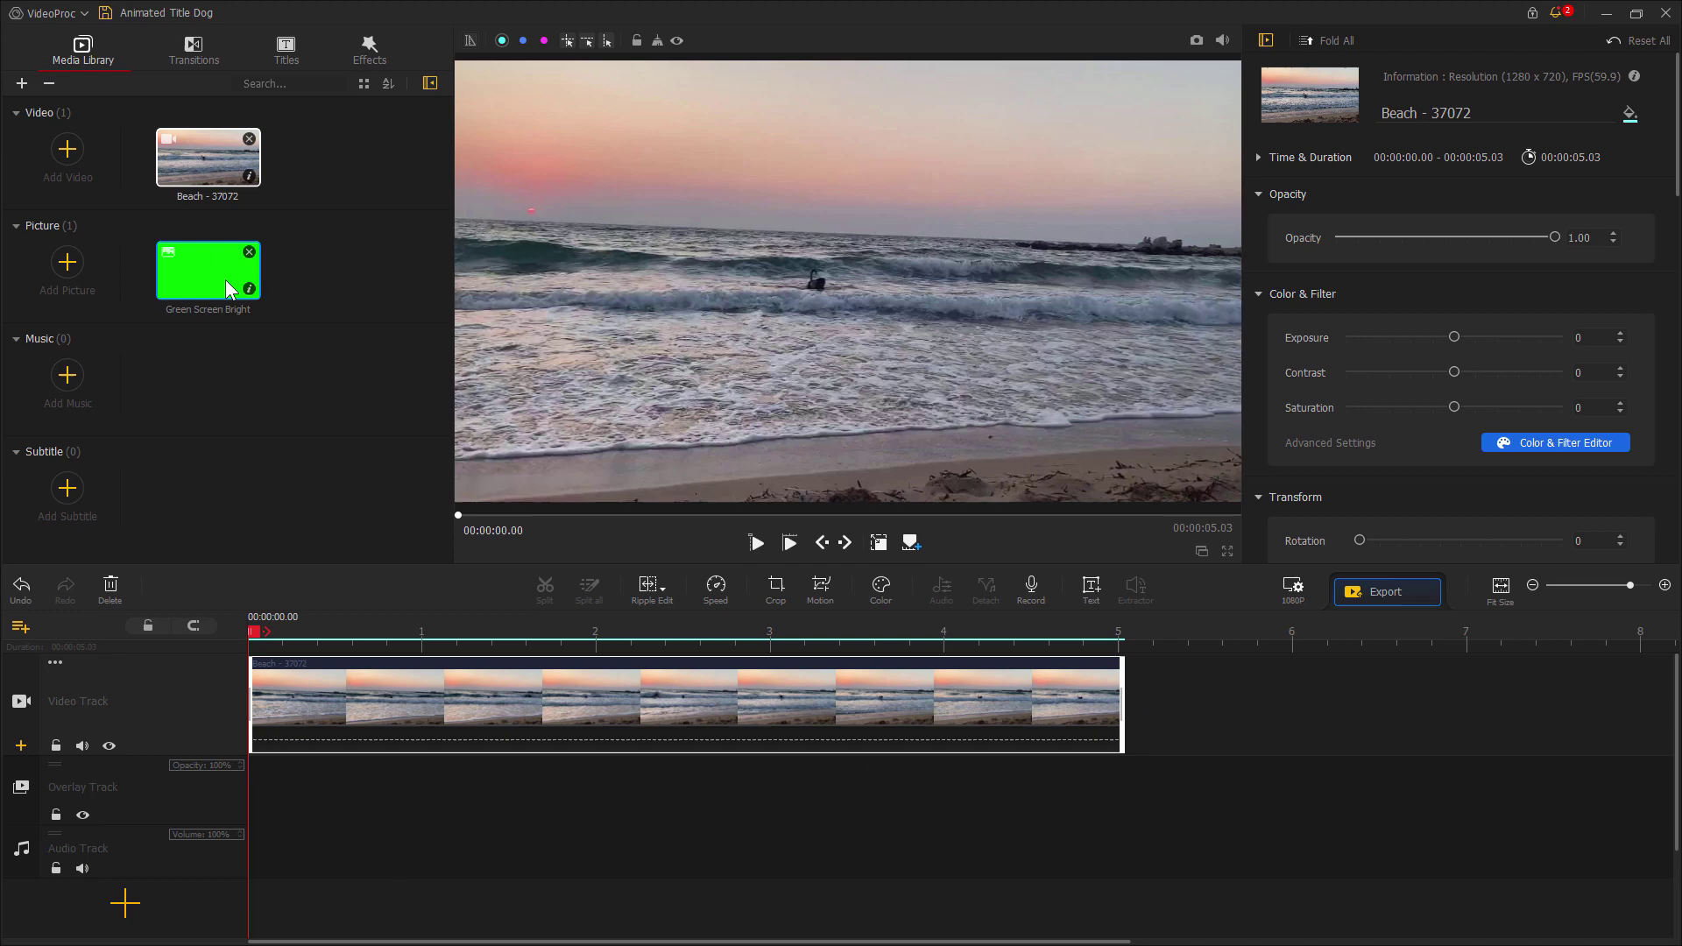
- Put Green Screen Bright on the overlay track, fit it to screen width, and hide that track
drag(207, 270, 252, 781)
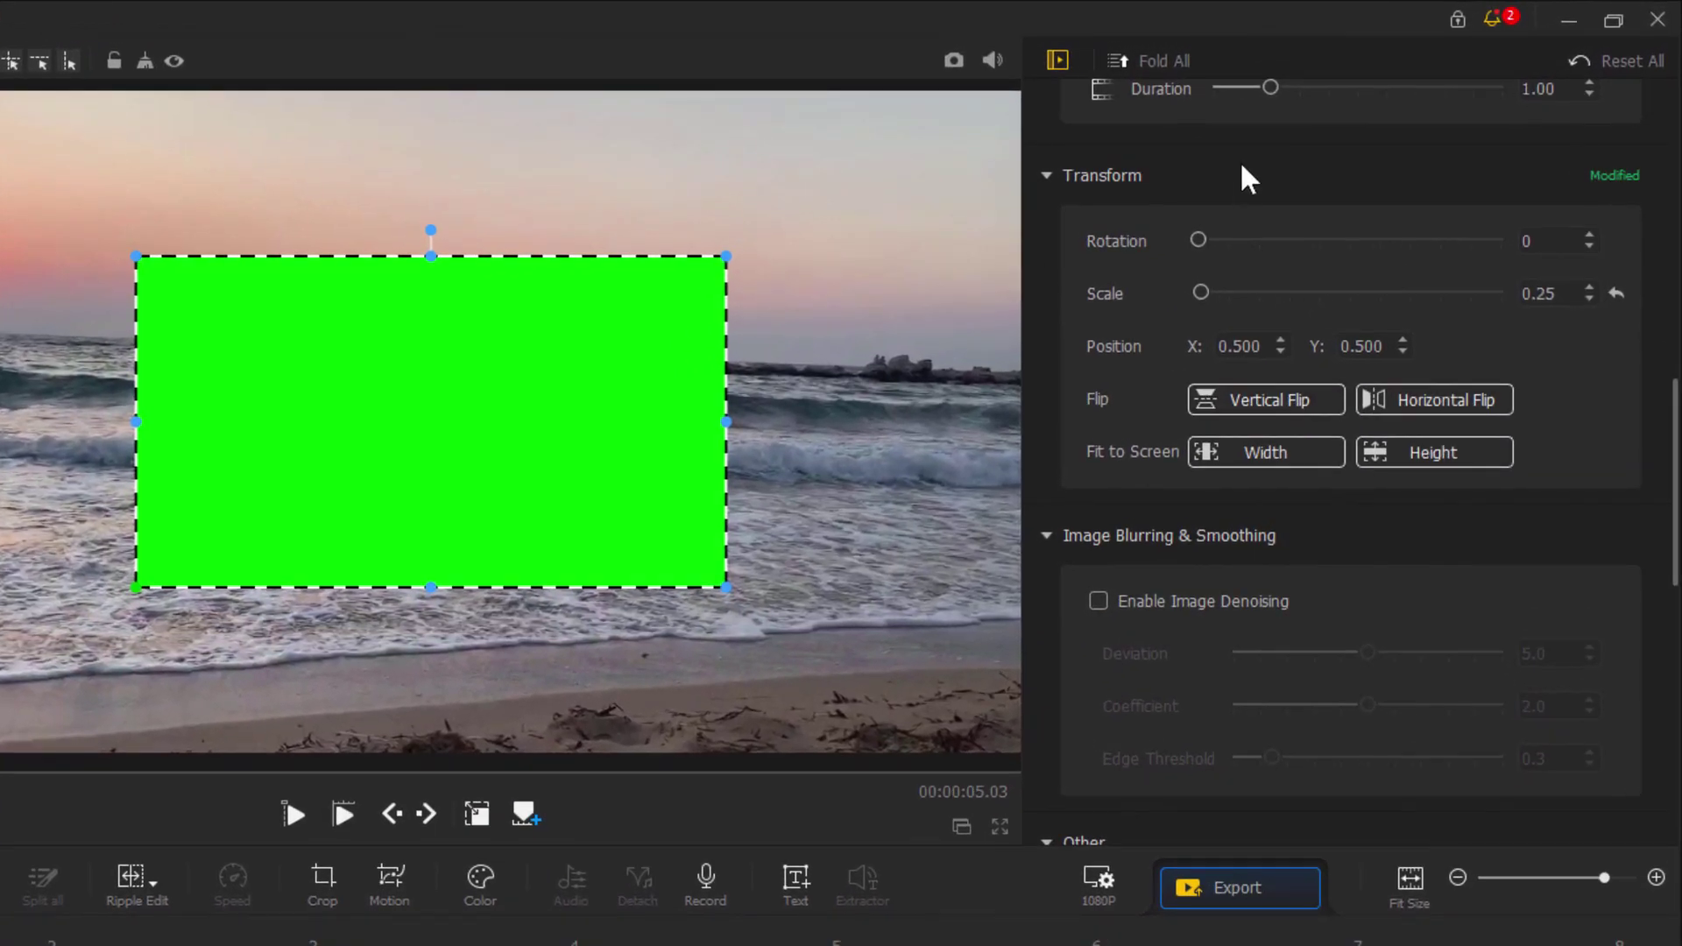
drag(1675, 429, 1669, 105)
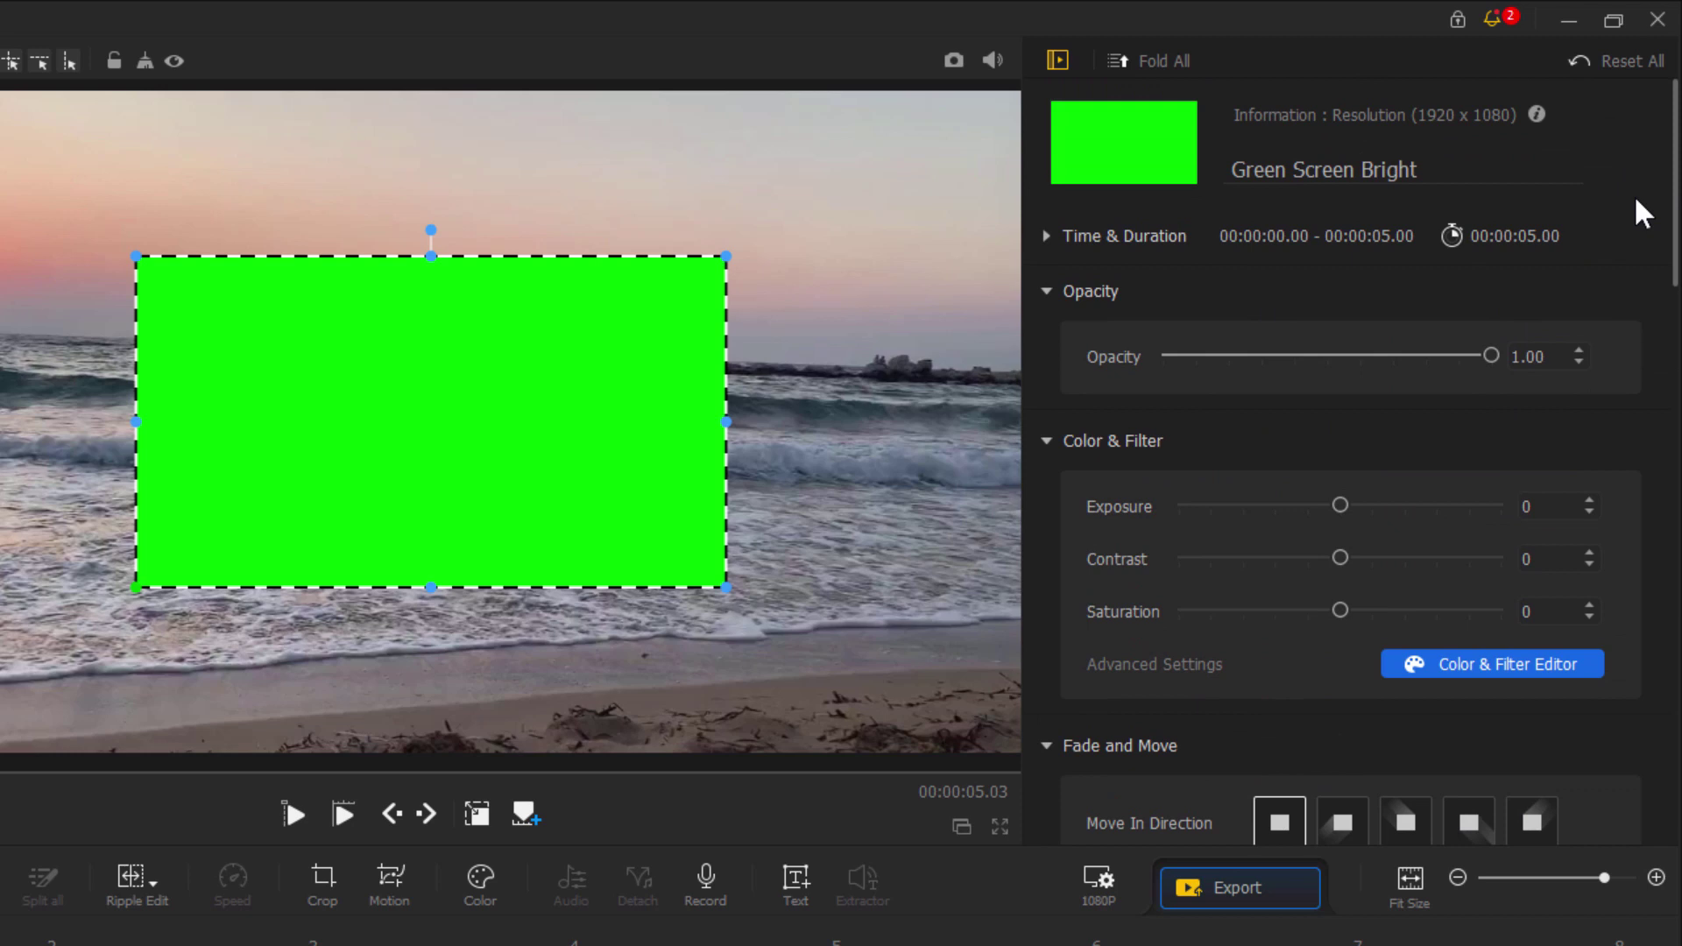
drag(1675, 167, 1674, 412)
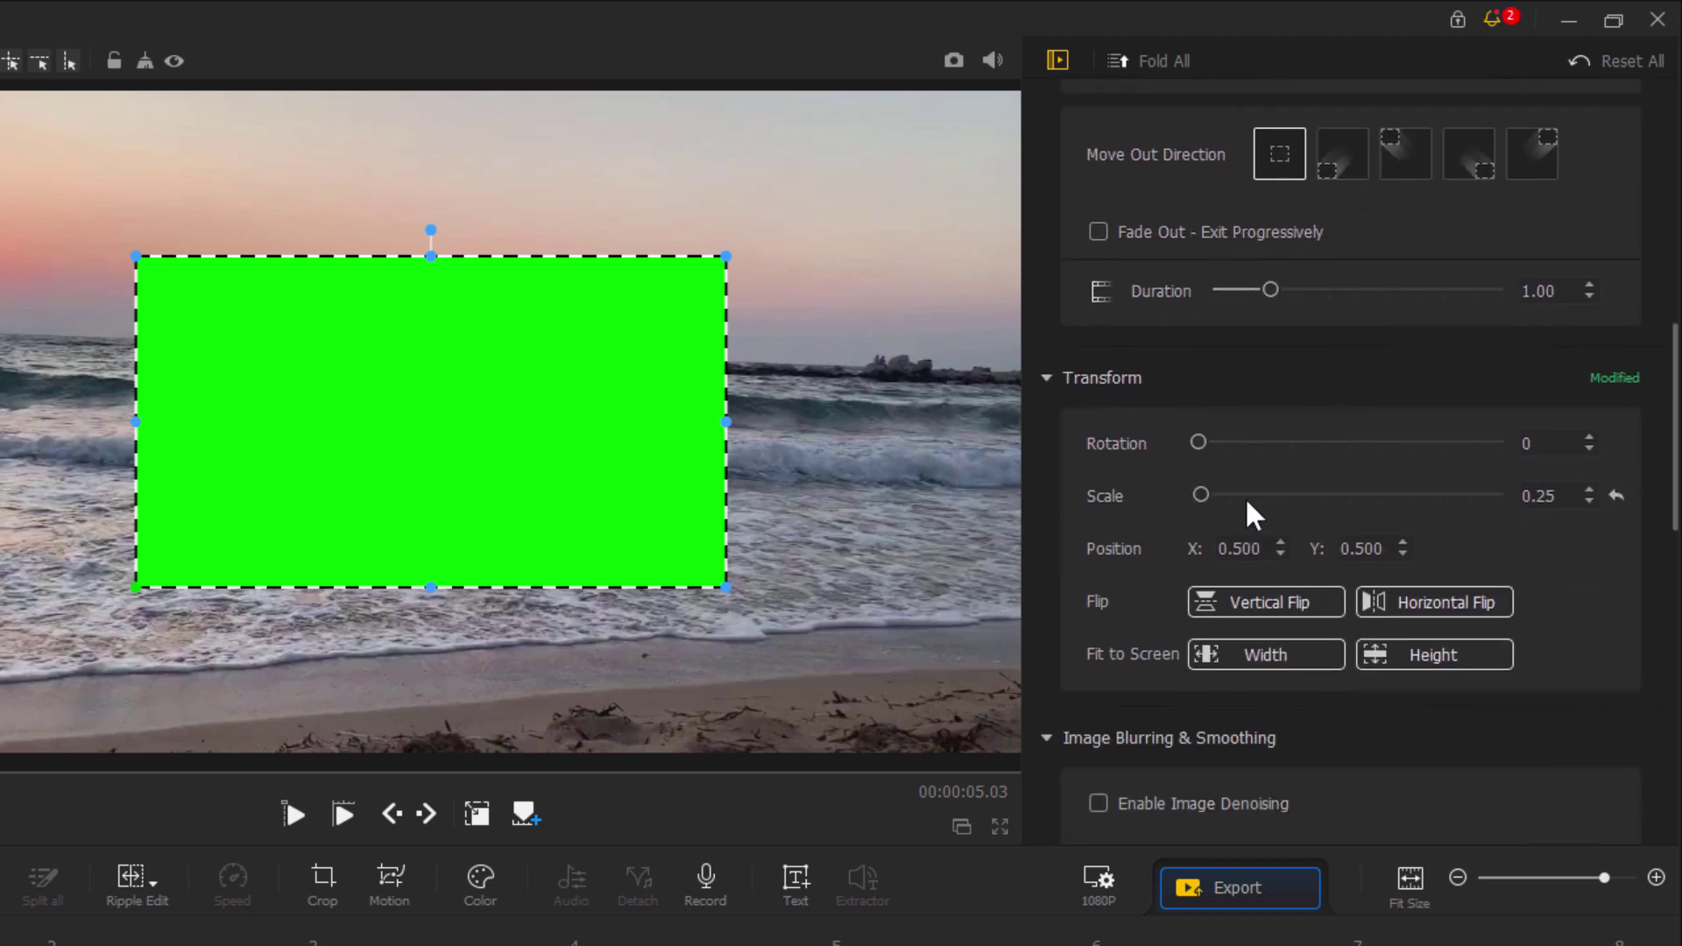
click(1259, 650)
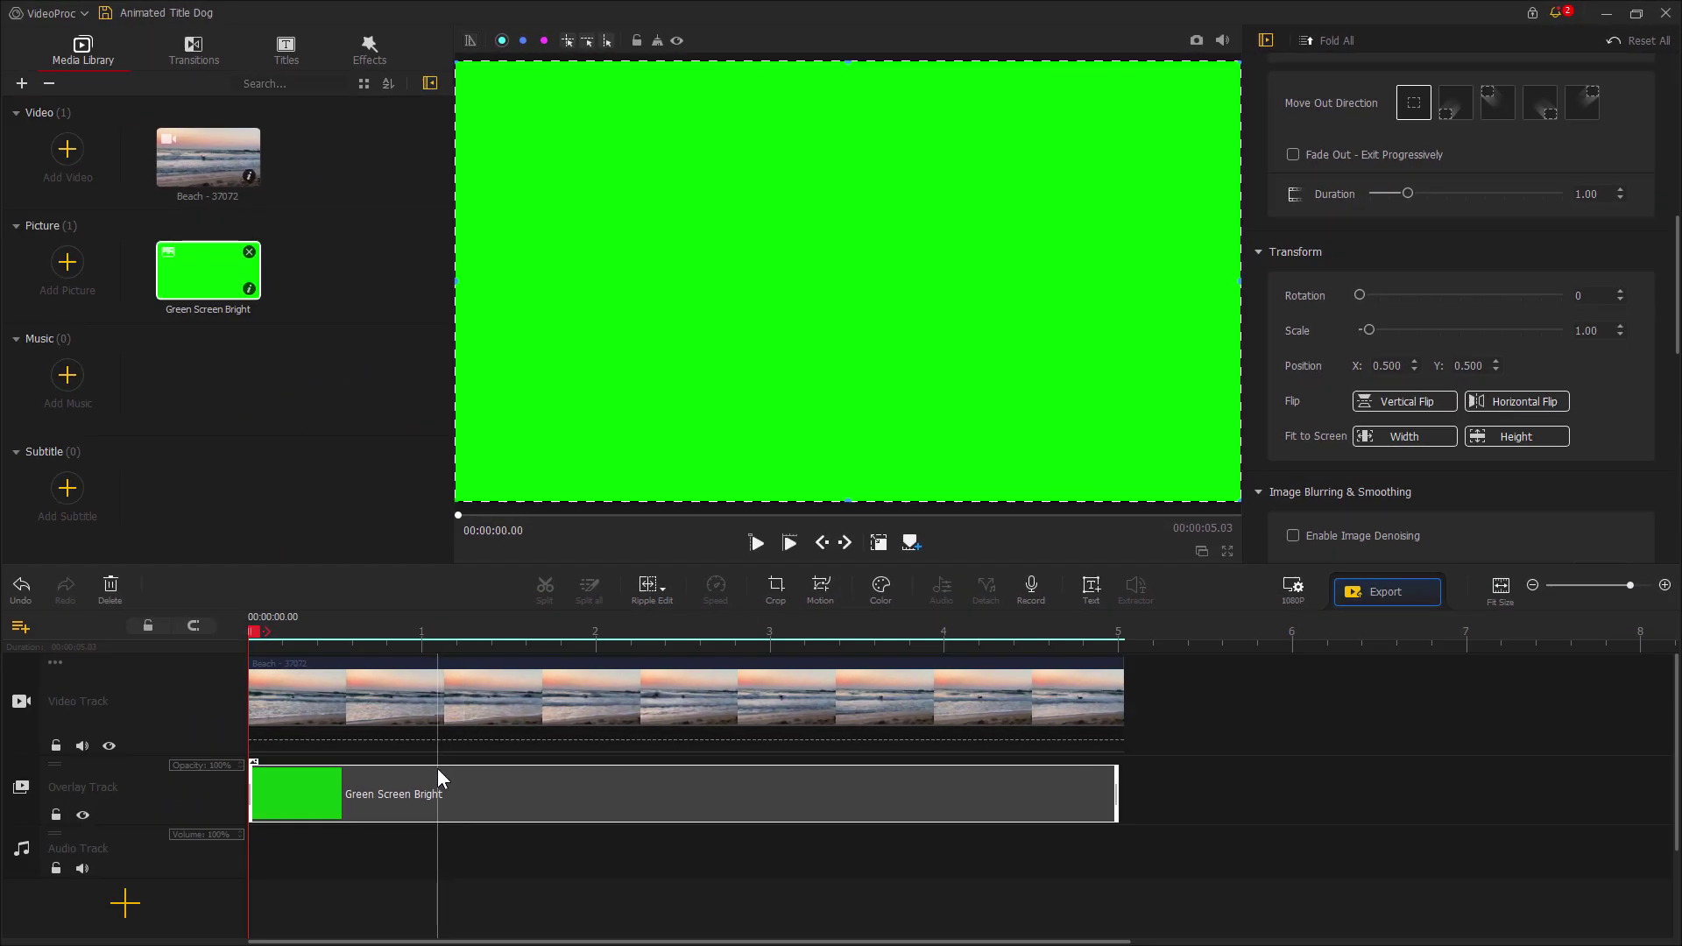
click(83, 815)
click(648, 718)
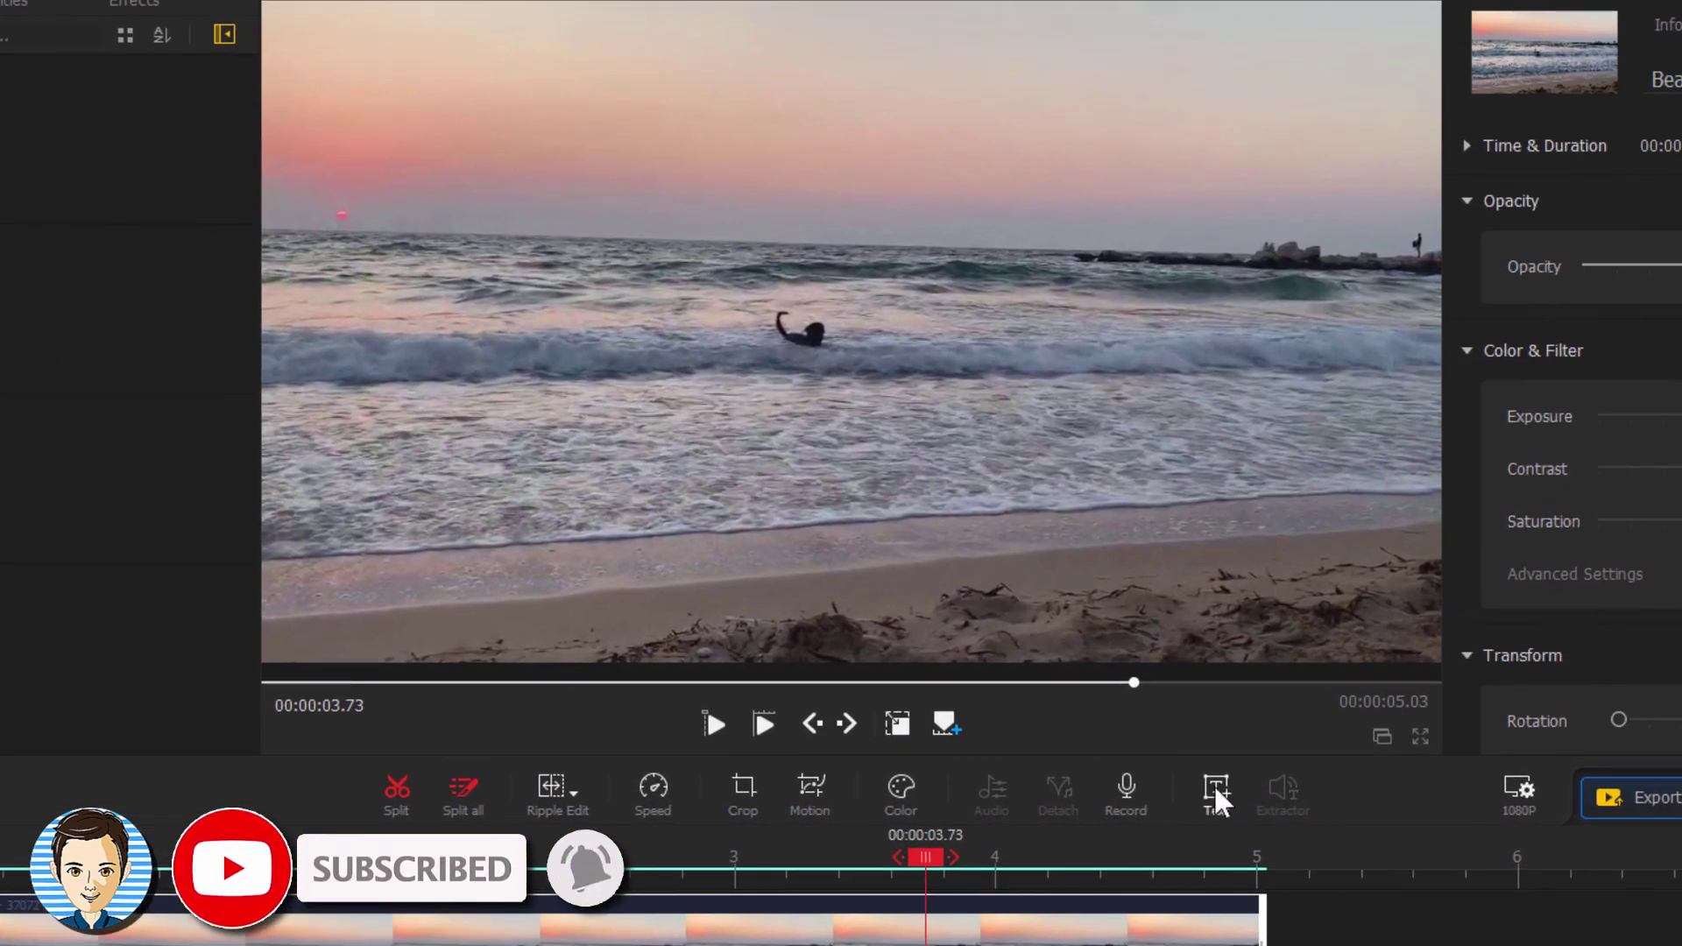
- Add a 'Text Here' title and move it to the start of the subtitle track
click(1196, 759)
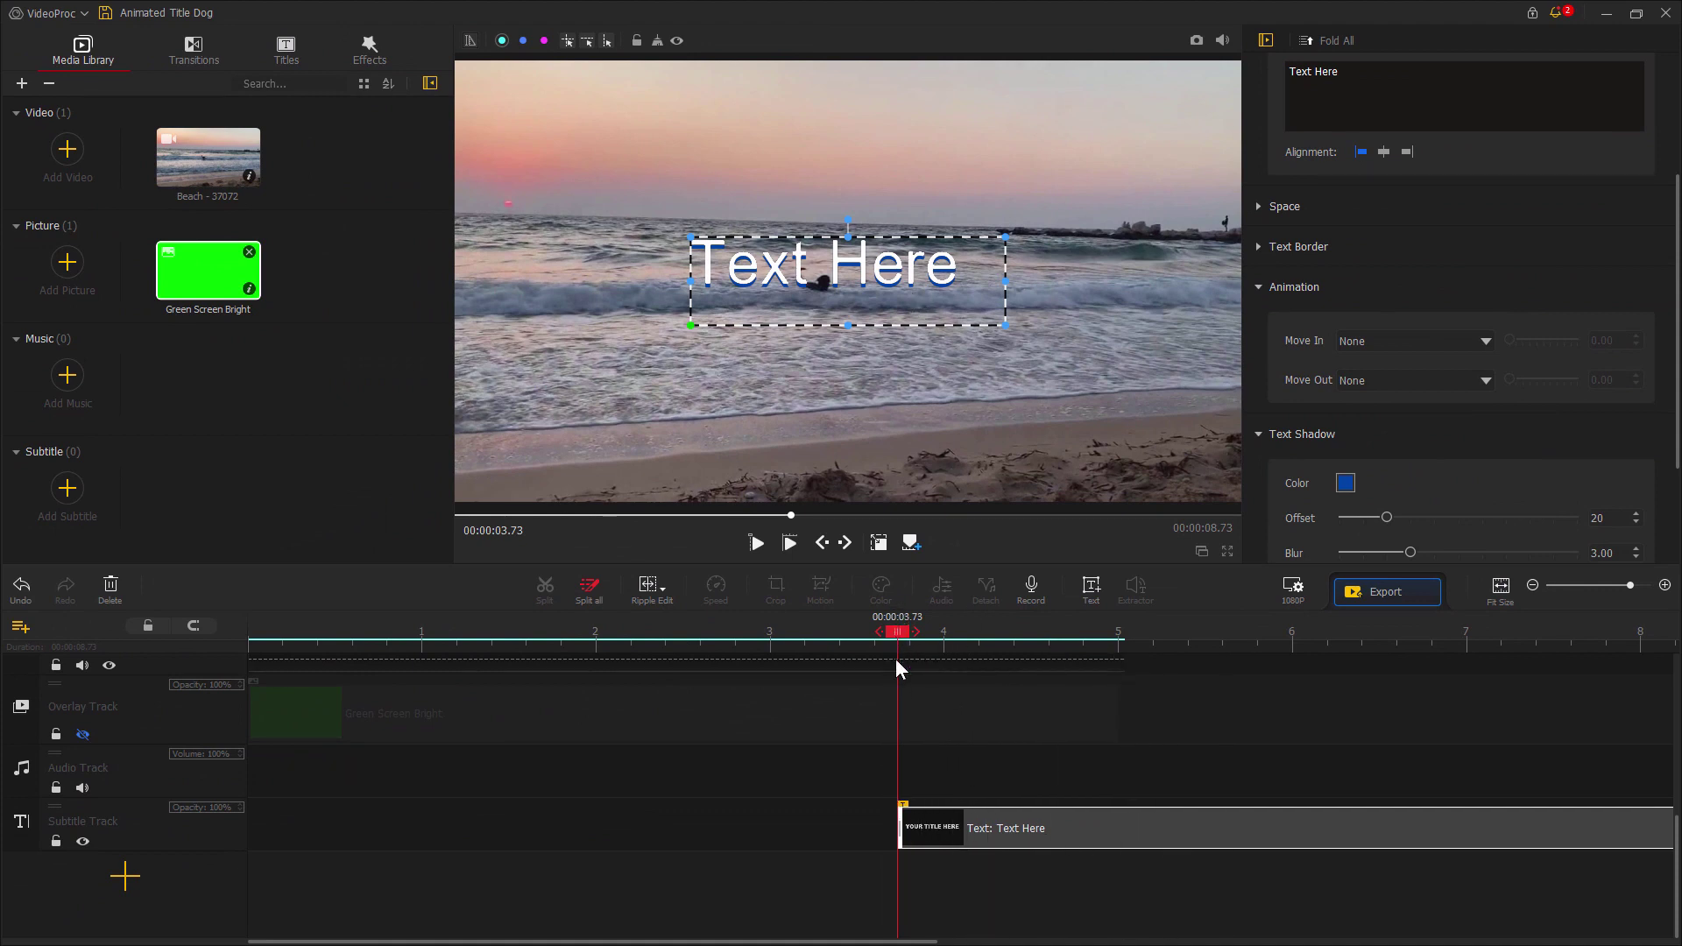
drag(1222, 839, 578, 845)
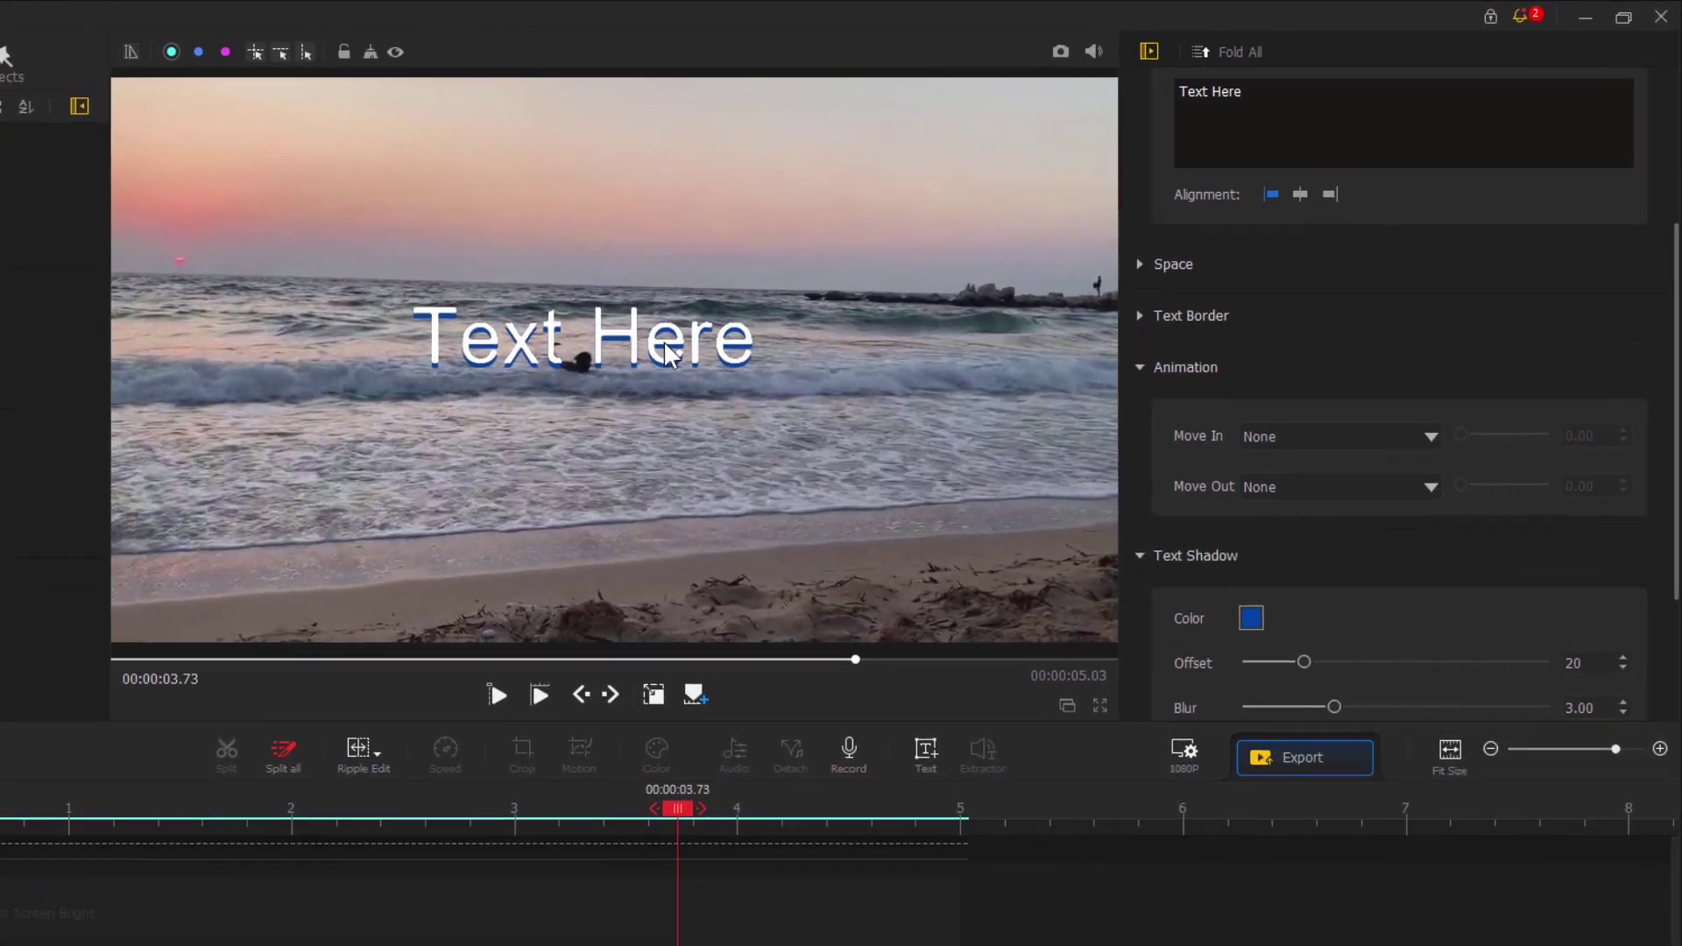
click(775, 326)
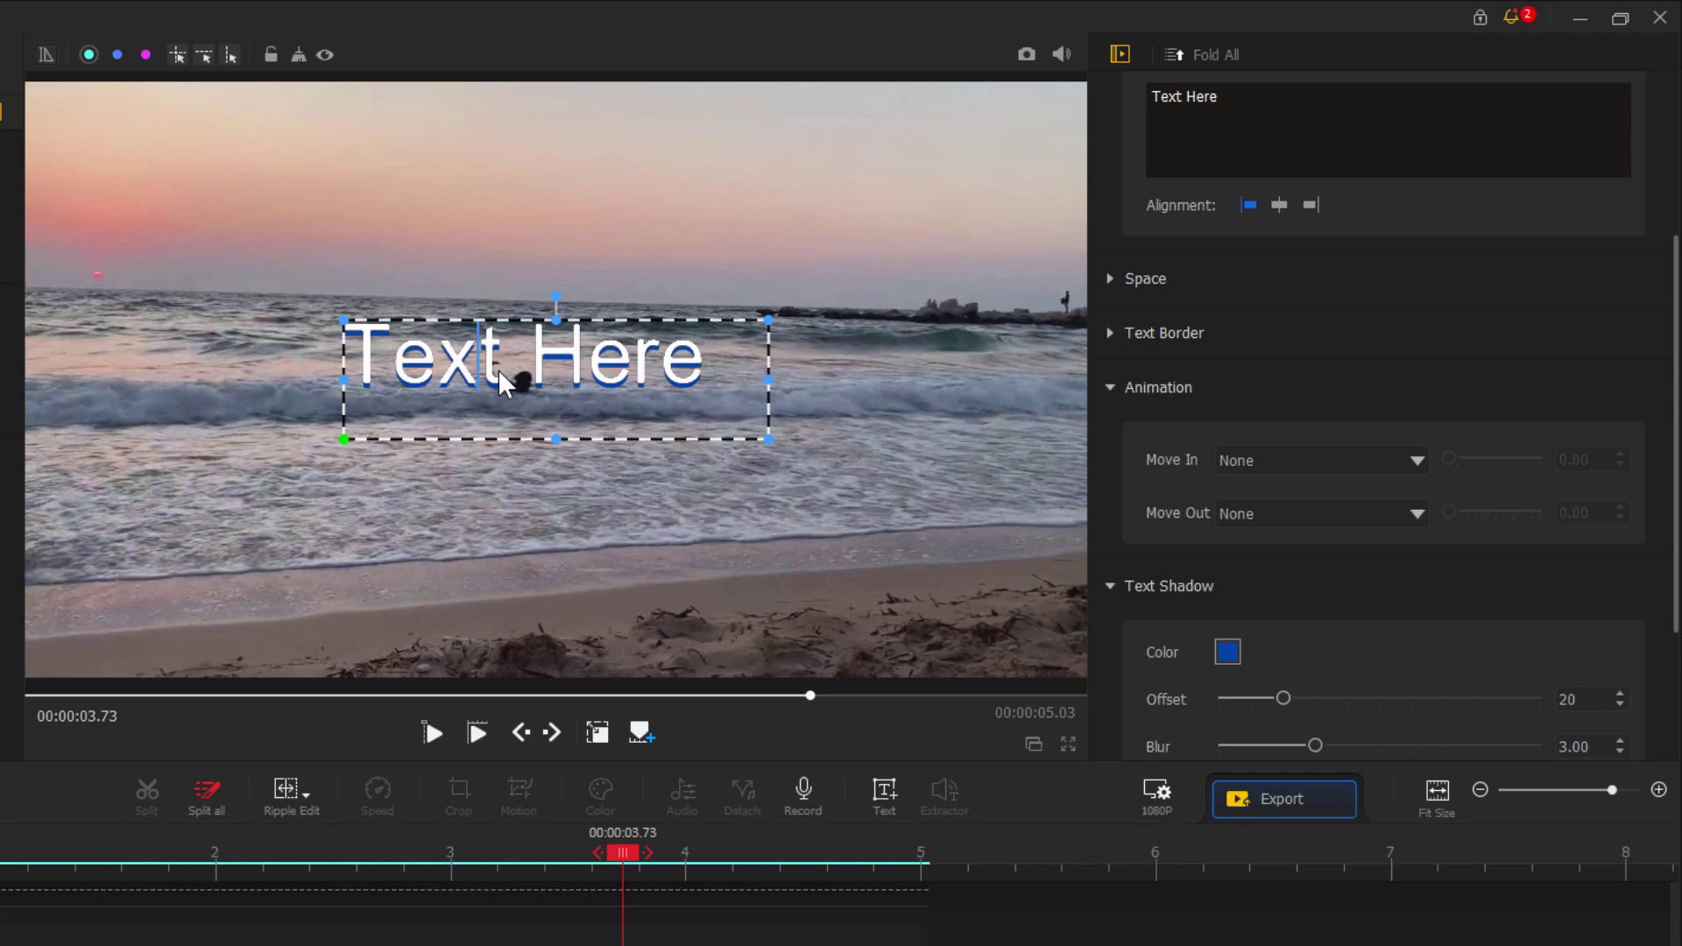
drag(364, 364, 708, 364)
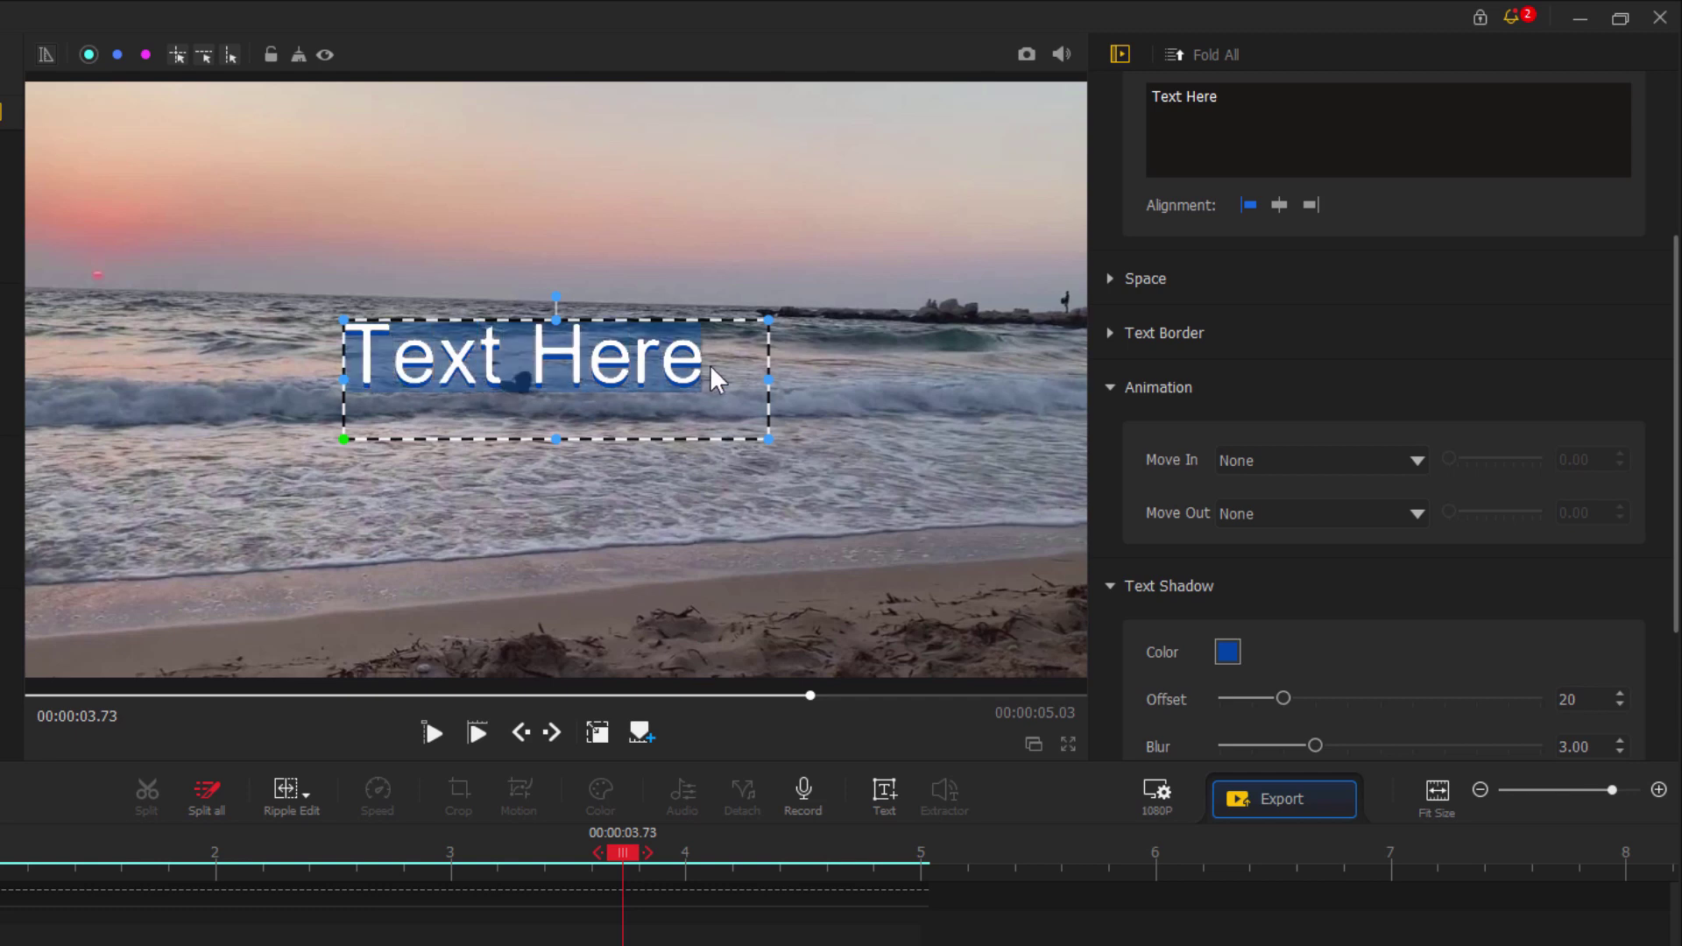
click(1673, 438)
scroll(1673, 438, up, 3)
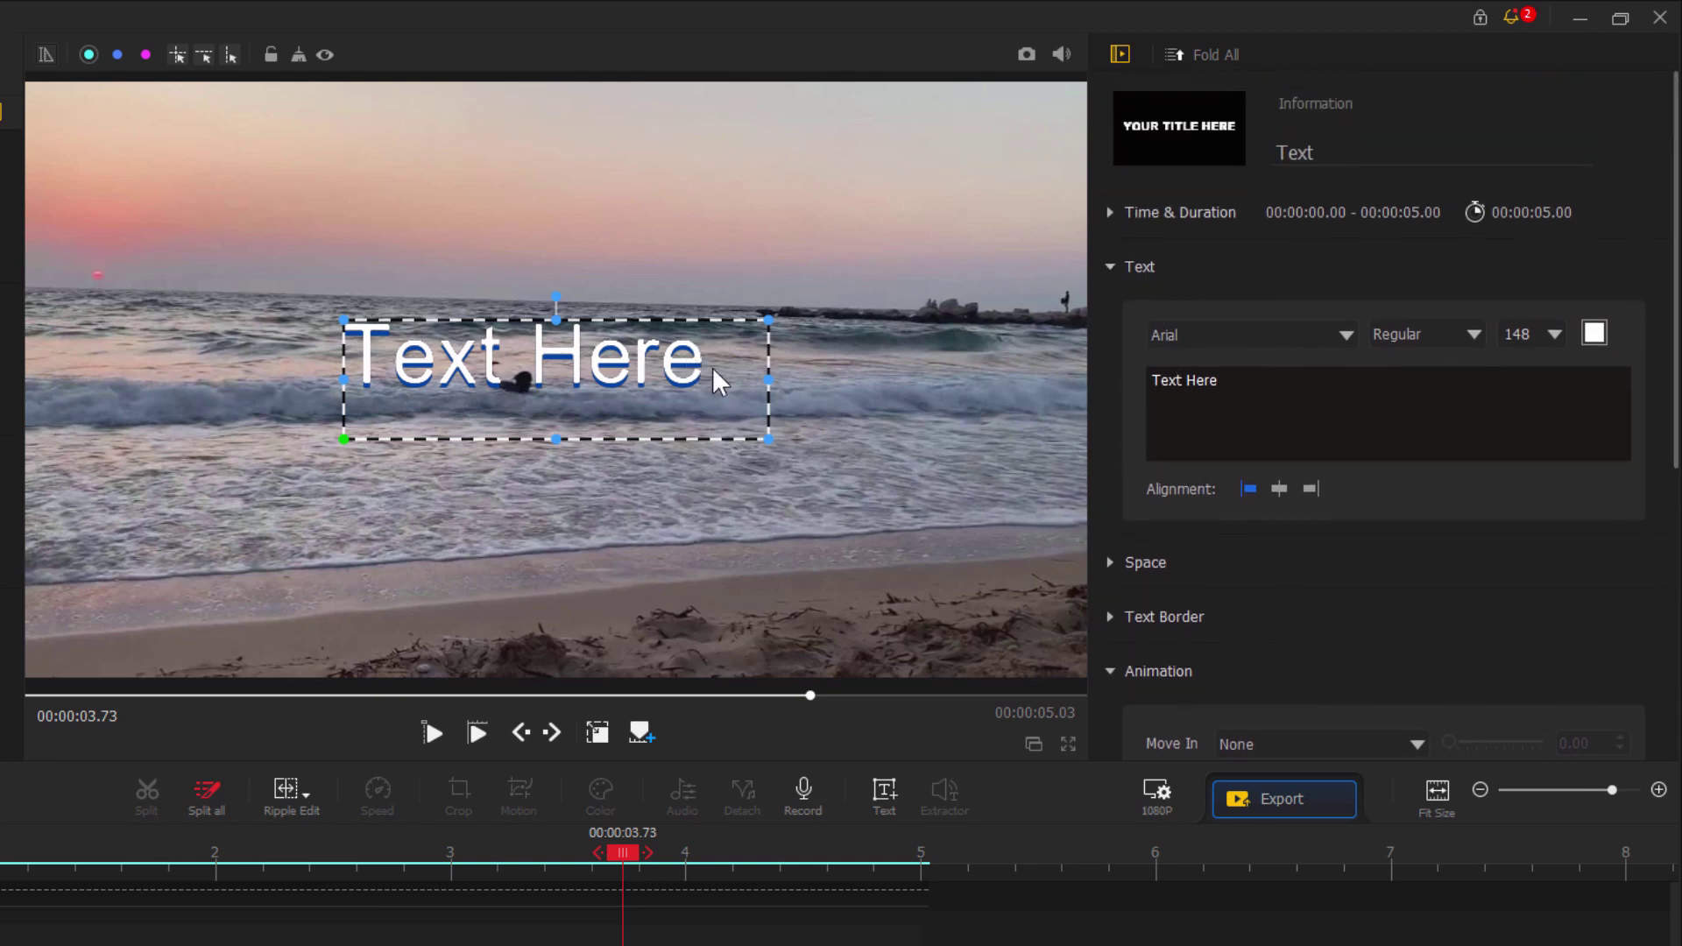
- Replace the placeholder 'Text Here' with 'Happy Dog' in the title box
click(526, 381)
drag(351, 372, 696, 361)
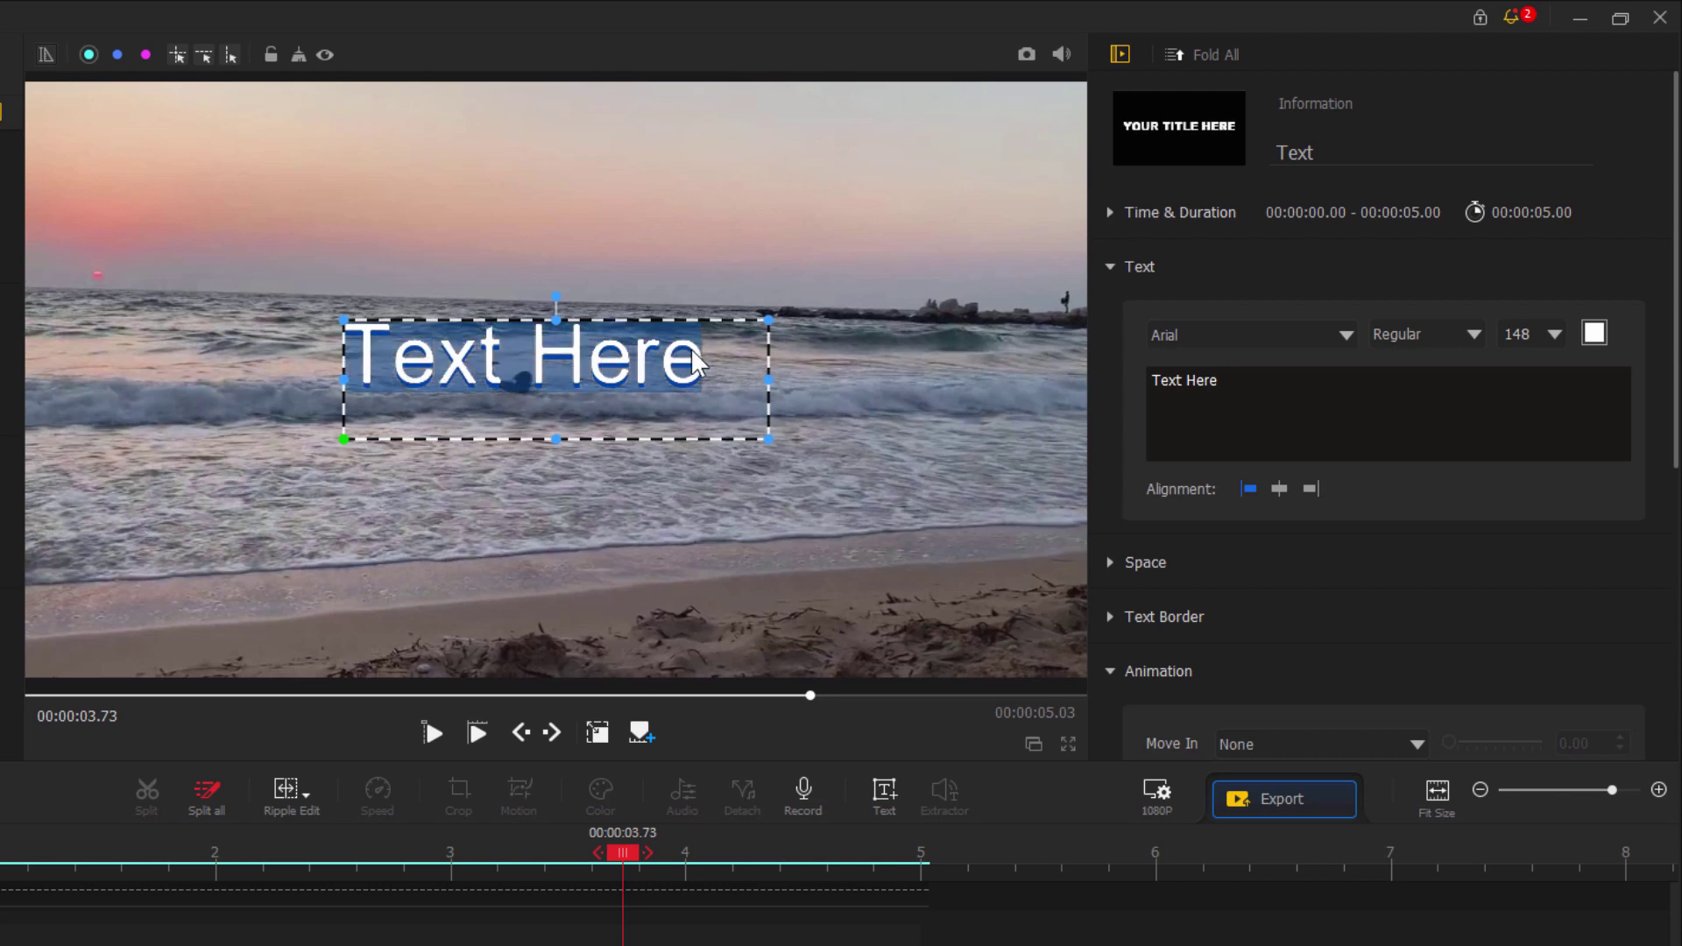
text(Happy )
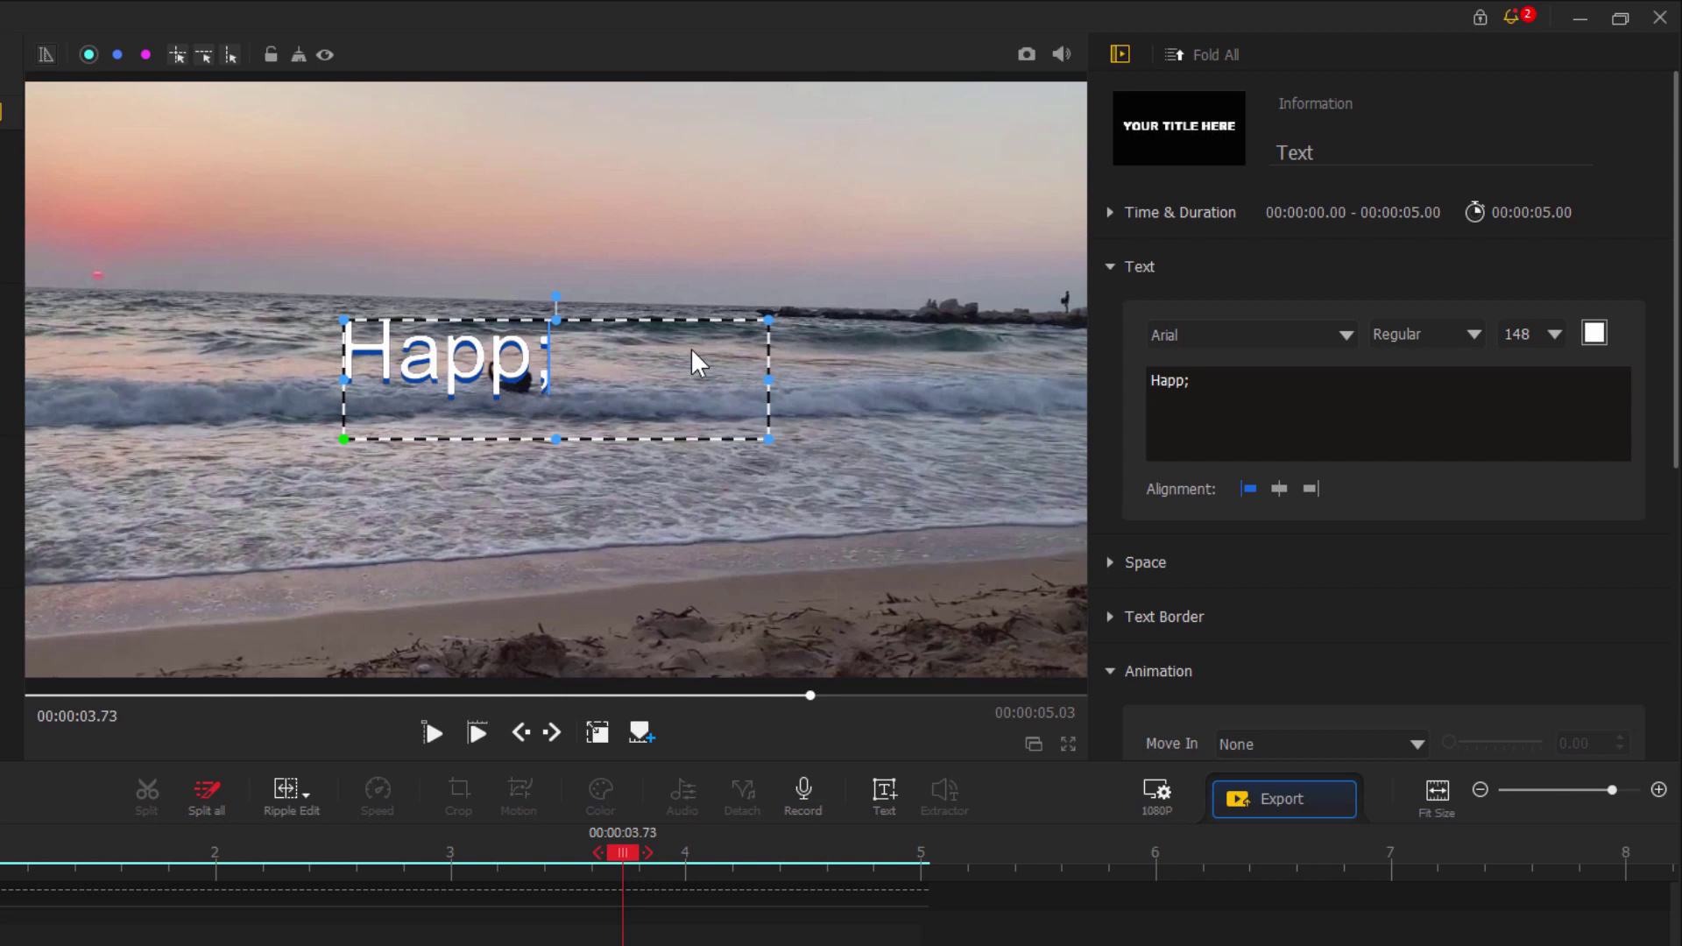
text(Dog)
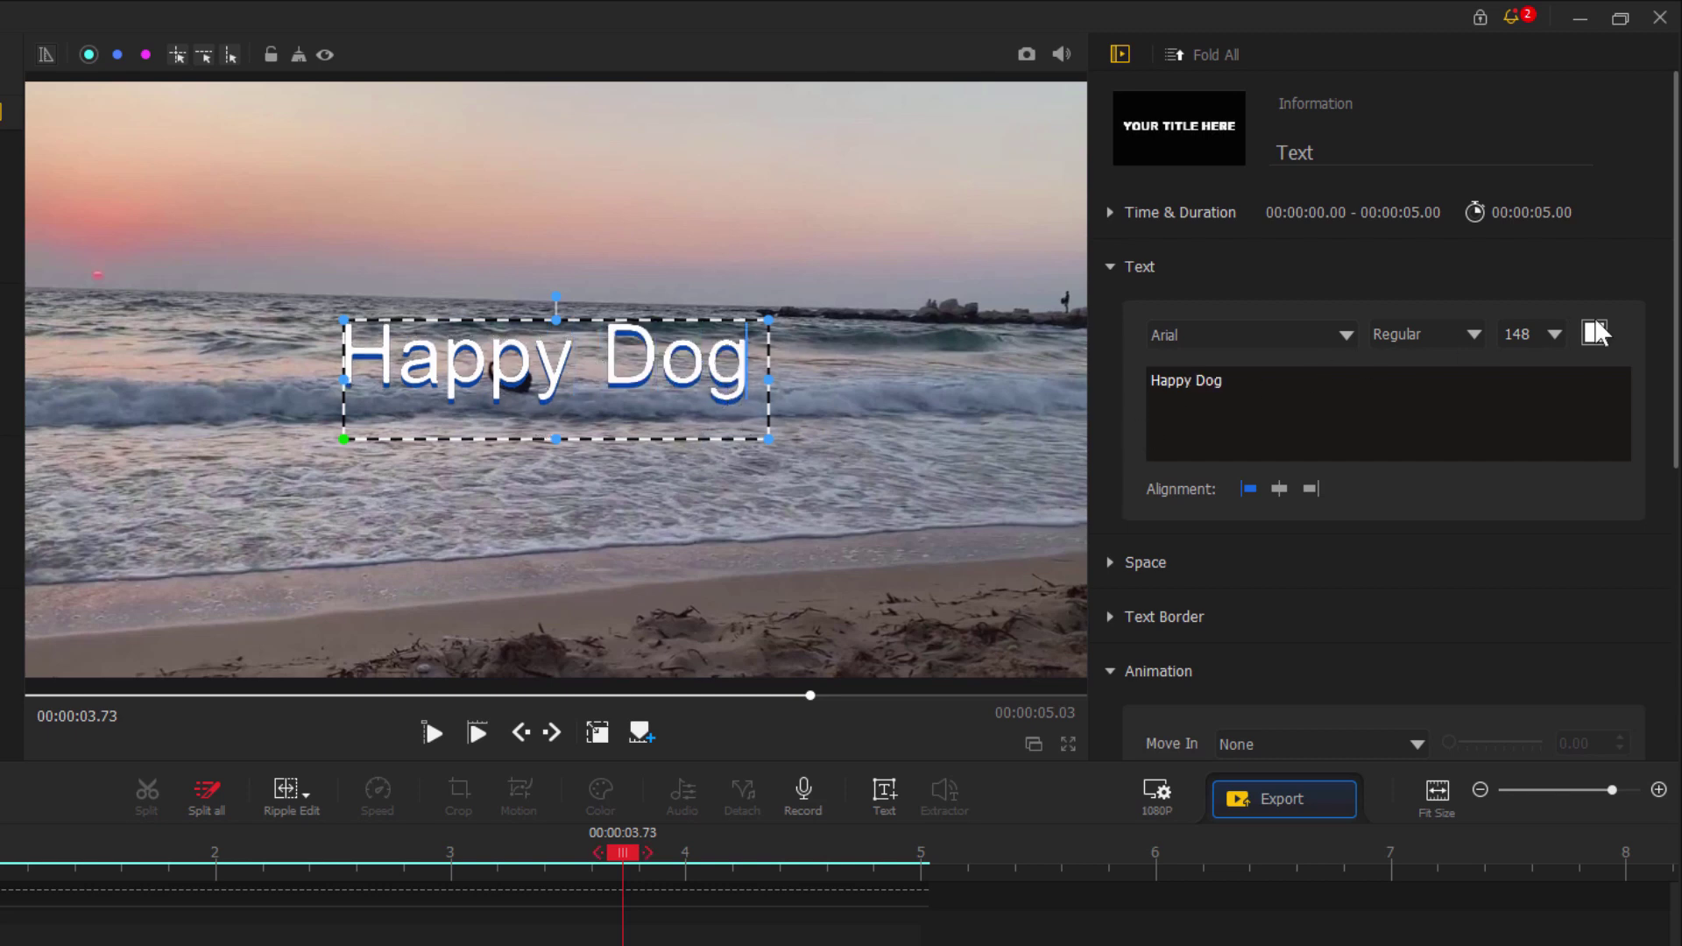
drag(1242, 392, 1150, 379)
click(1237, 382)
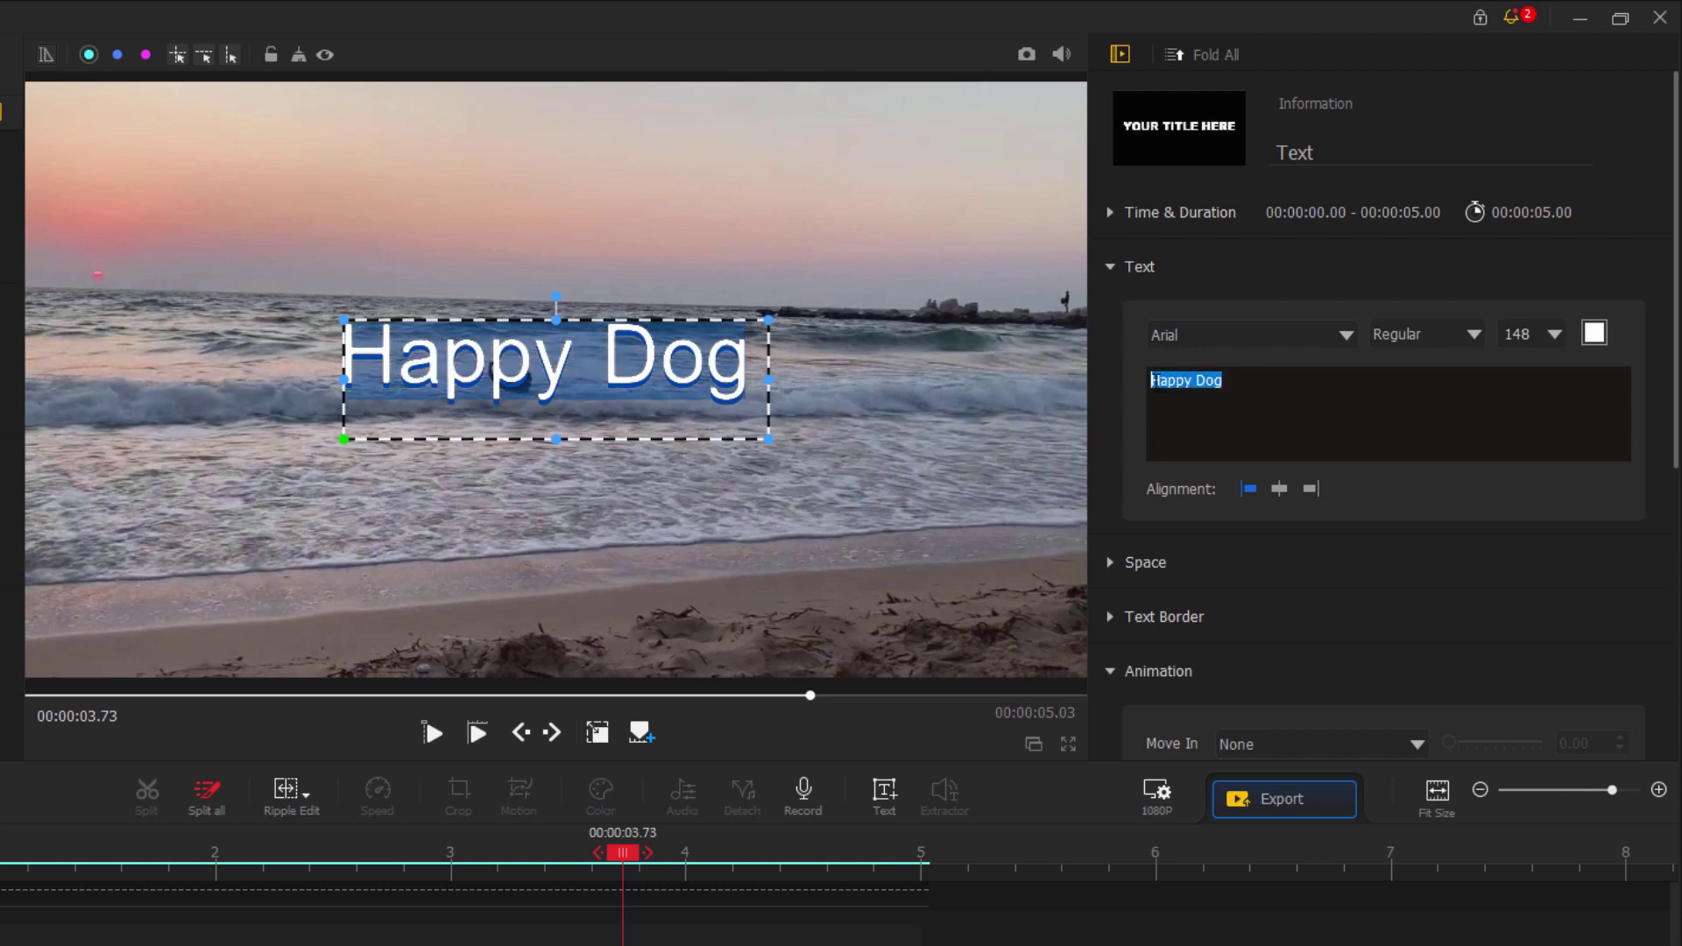
- Set the title font to Eras Bold ITC and widen its box to fit one line
click(1347, 335)
scroll(1256, 439, down, 12)
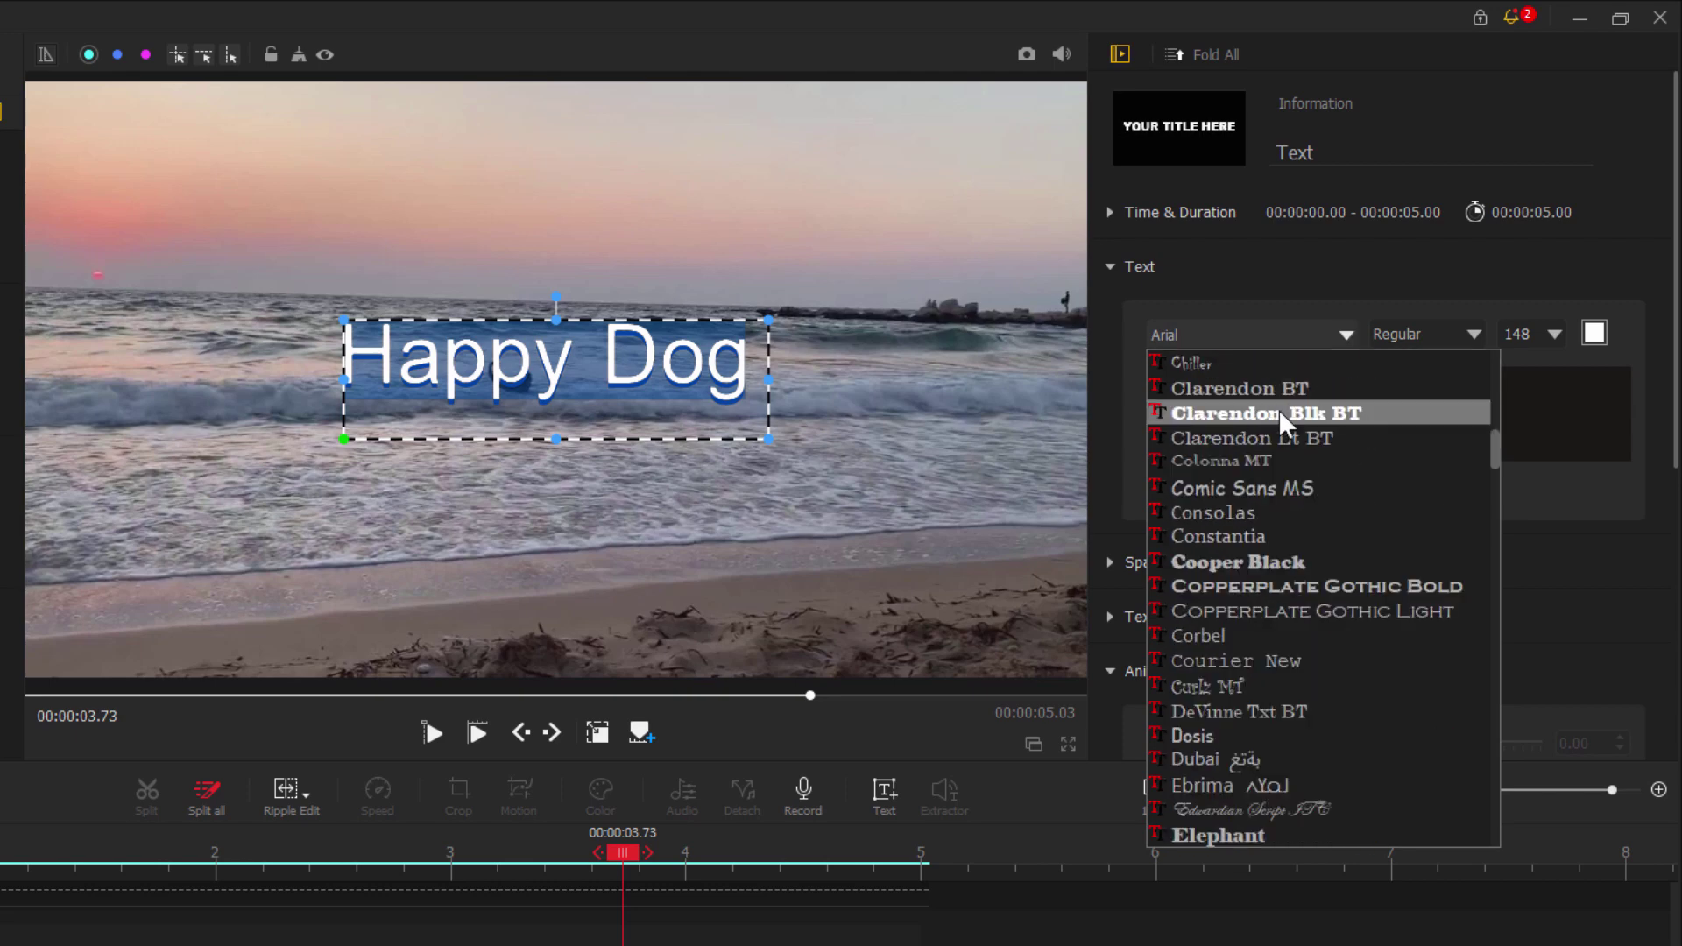
scroll(1359, 523, down, 3)
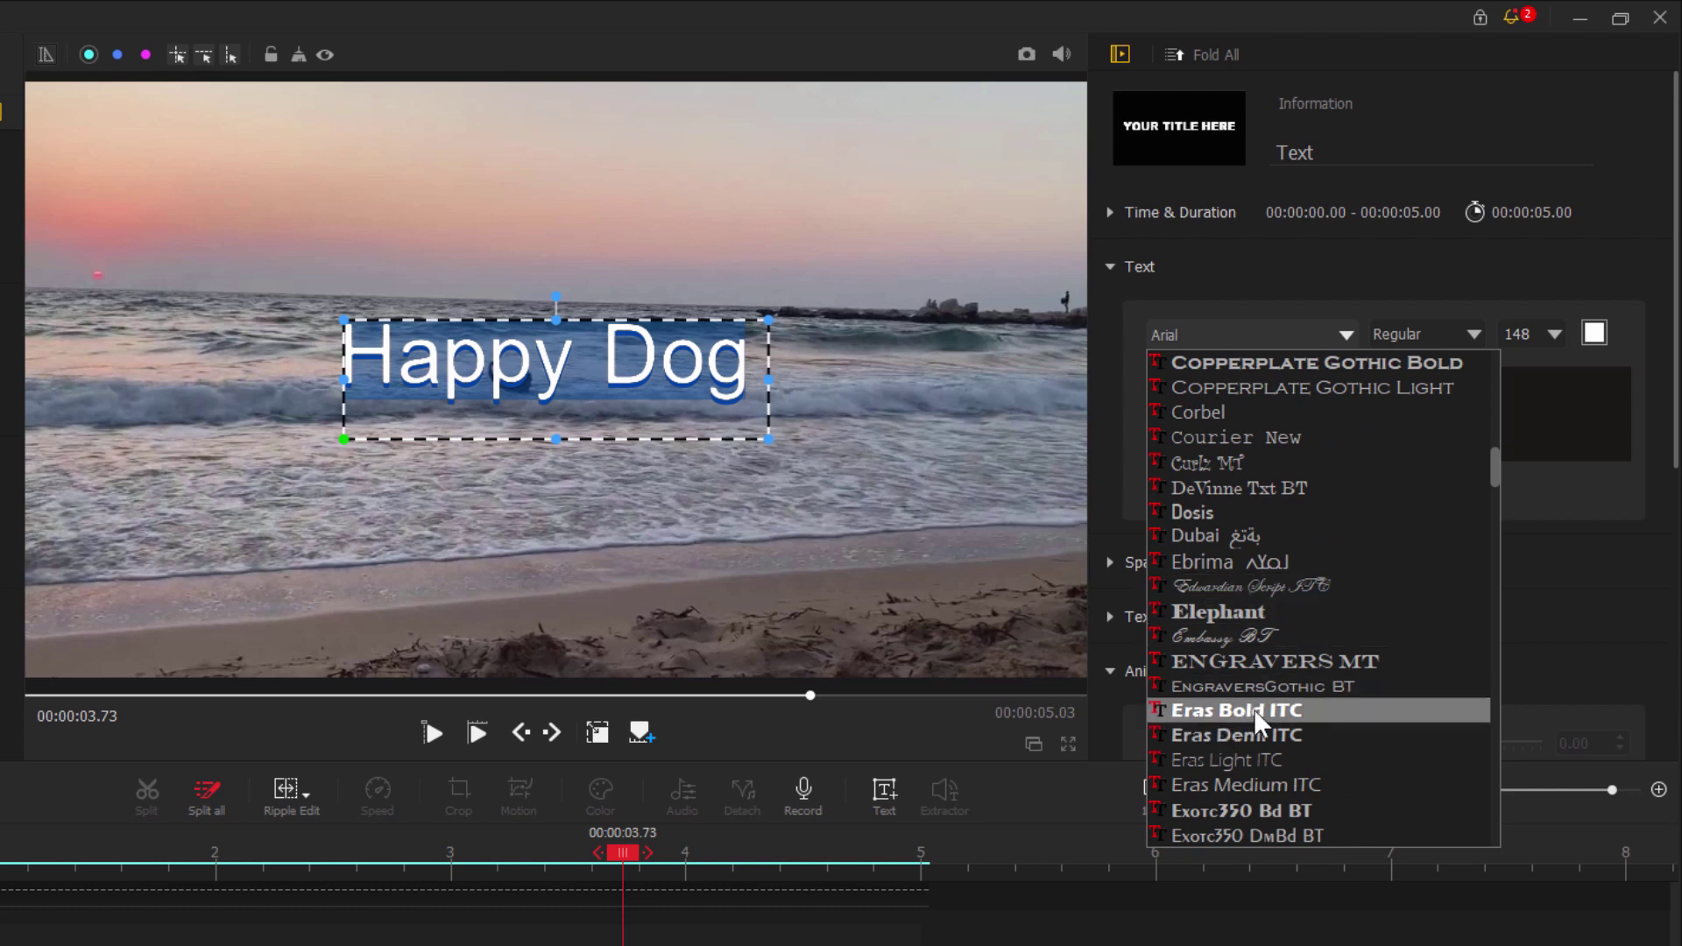
click(1216, 707)
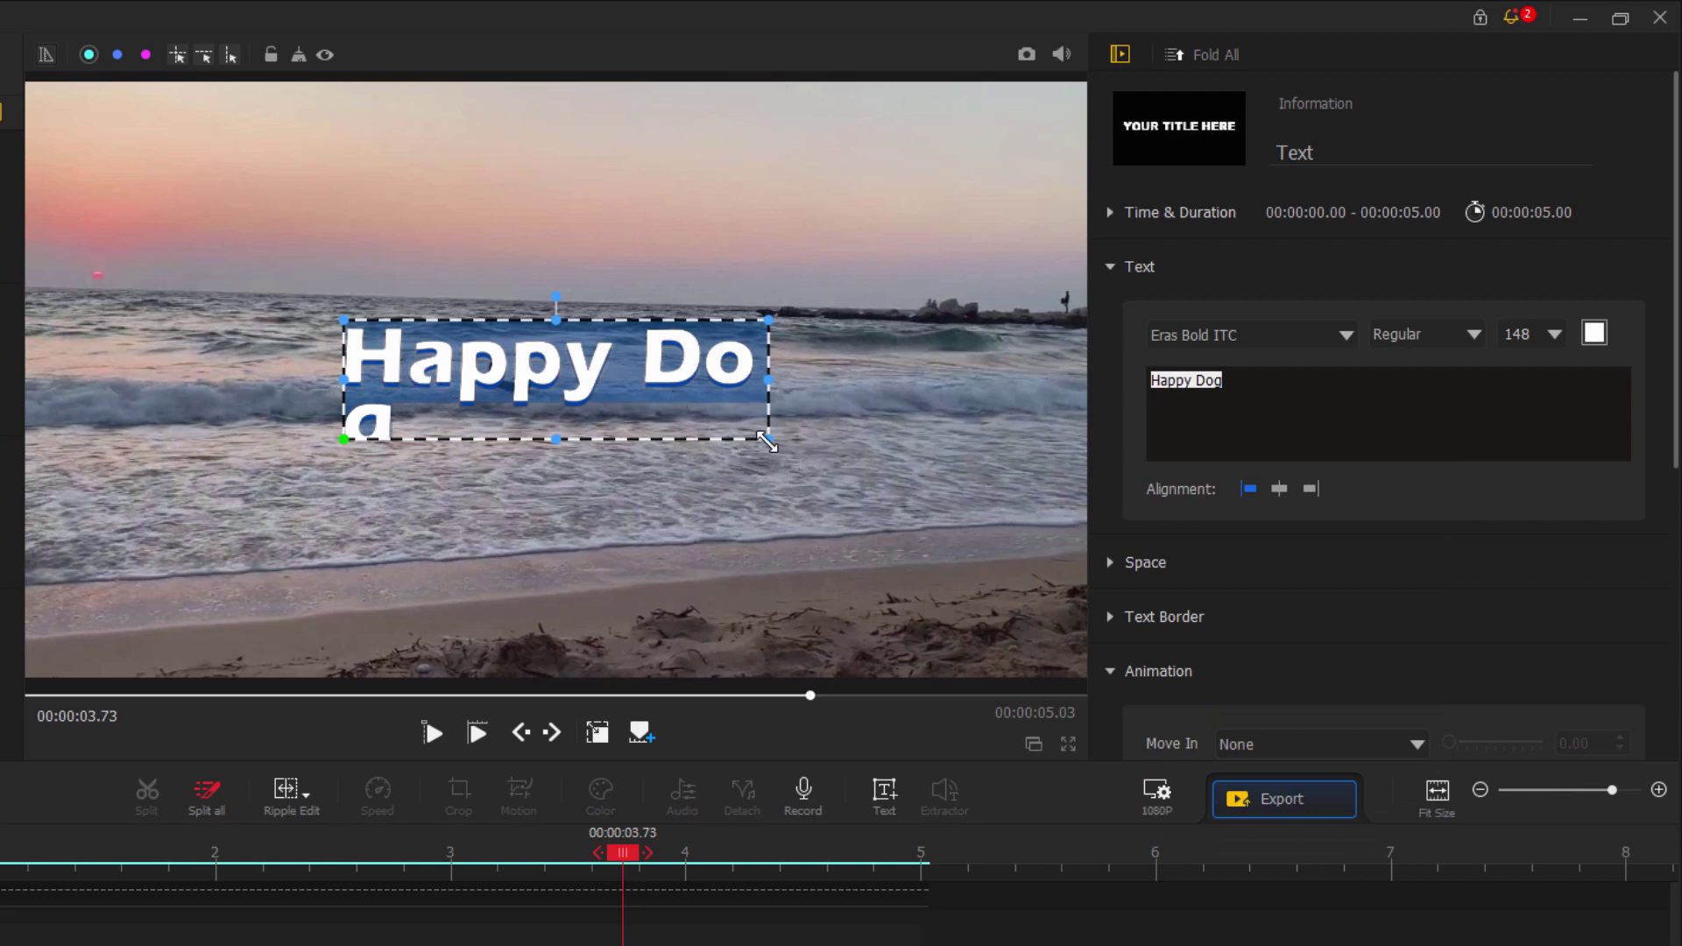
drag(766, 443, 869, 451)
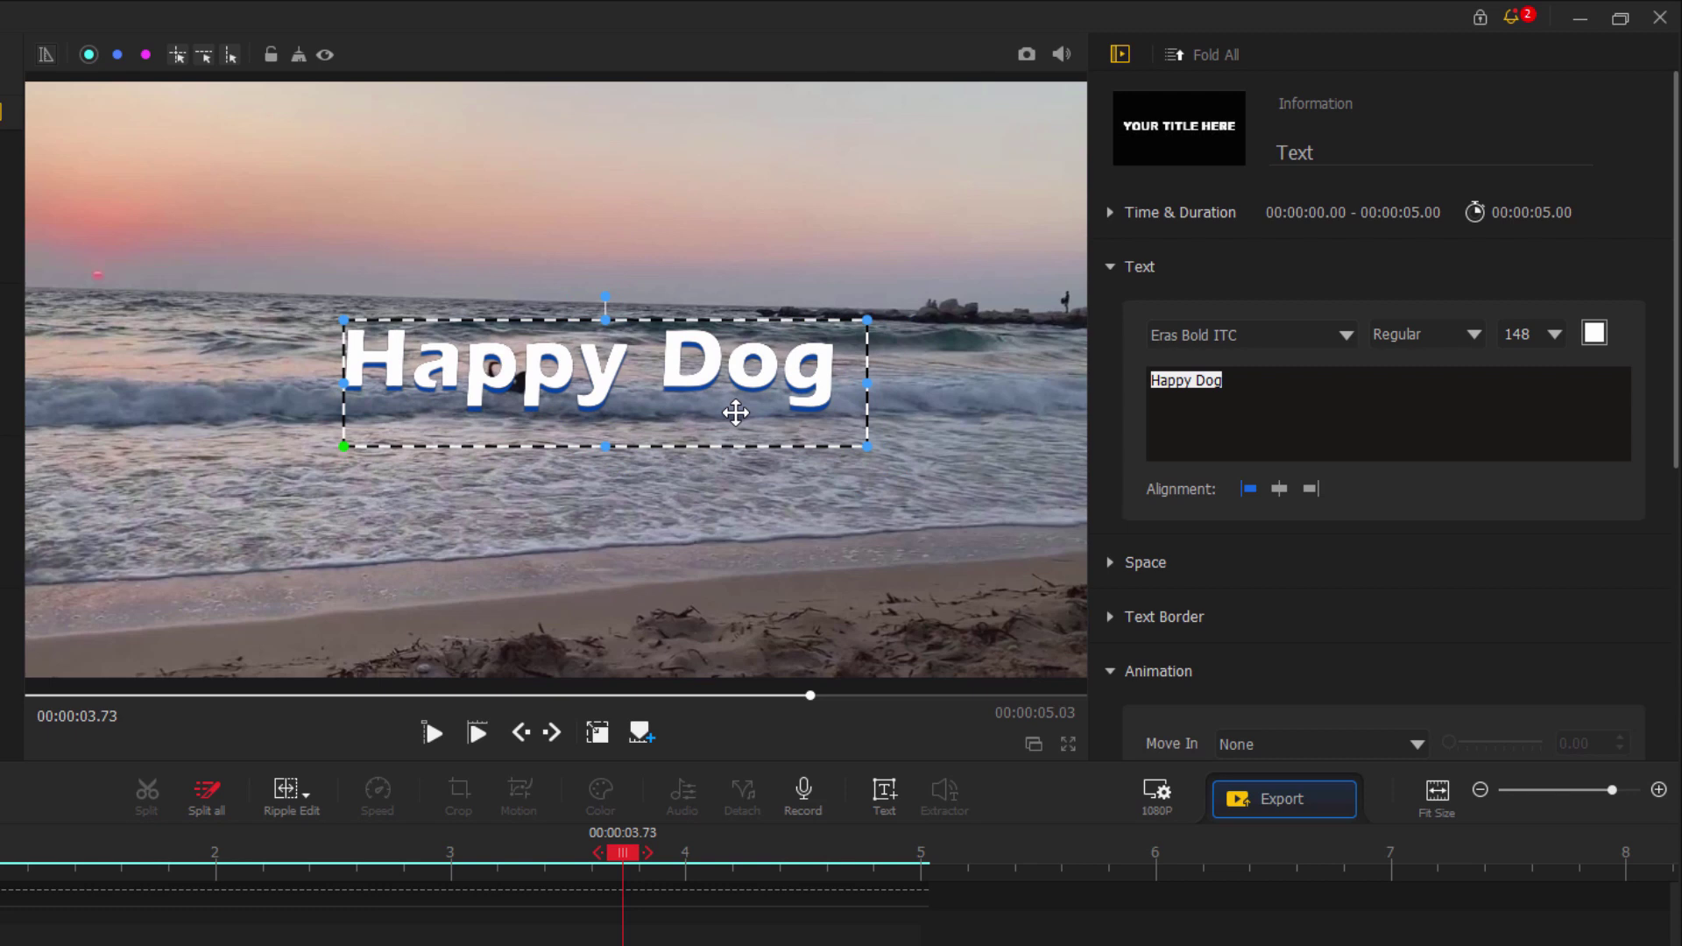
drag(735, 413, 687, 412)
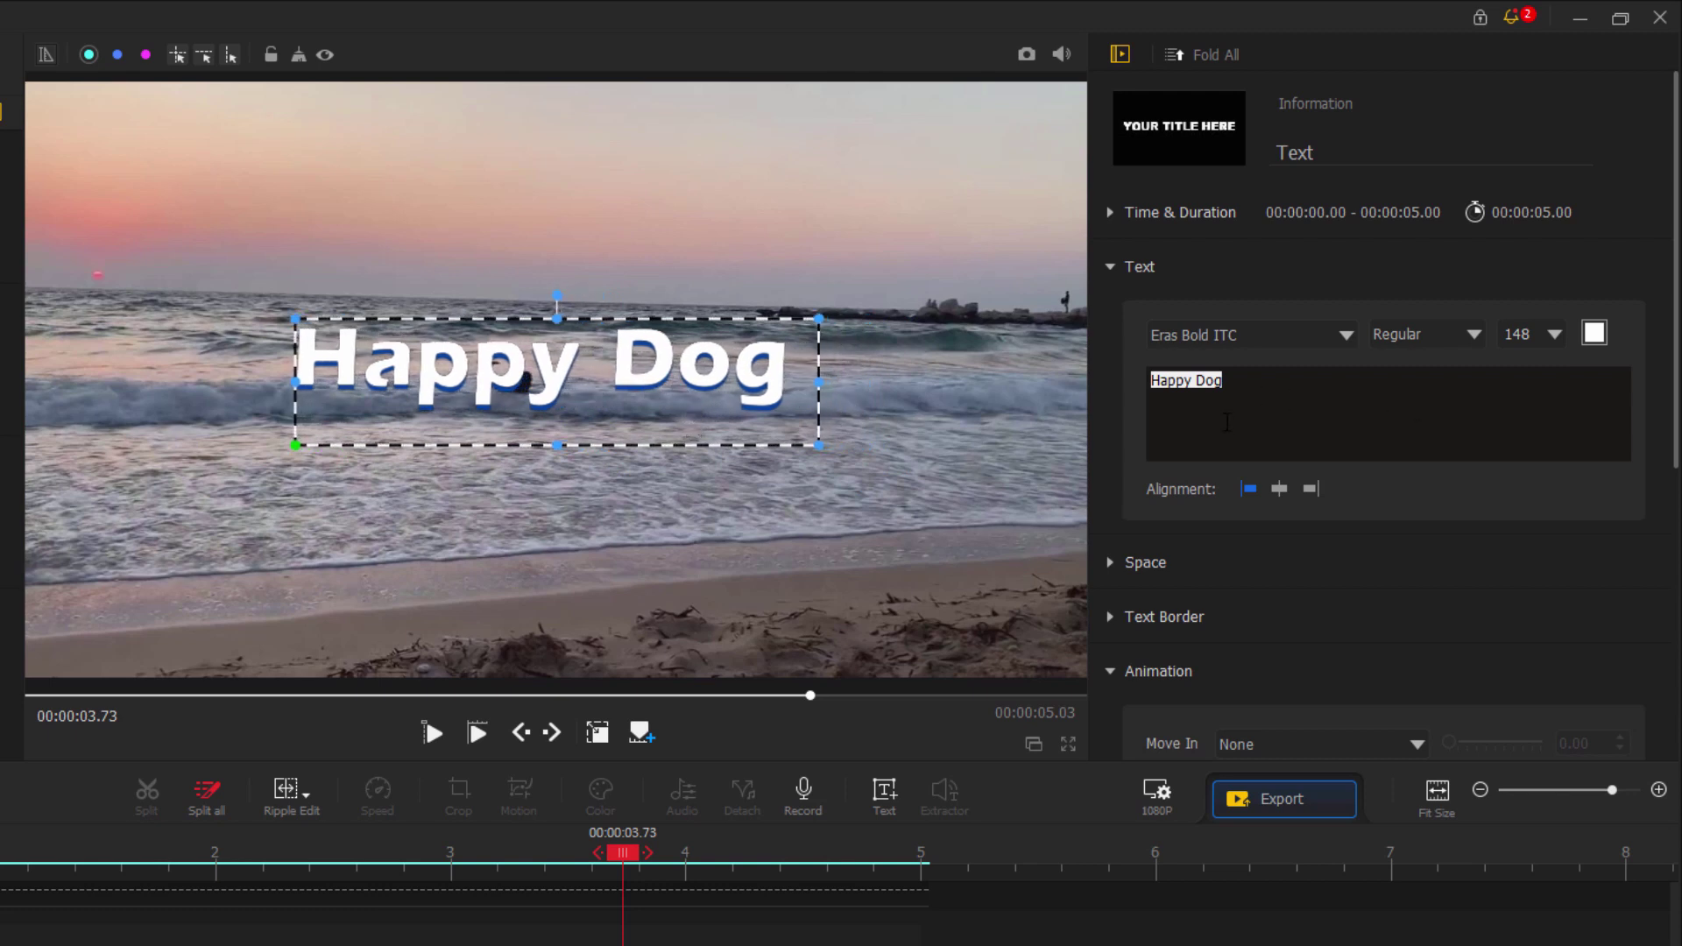
- Centre-align the Happy Dog title and set its font size to 250
click(1281, 491)
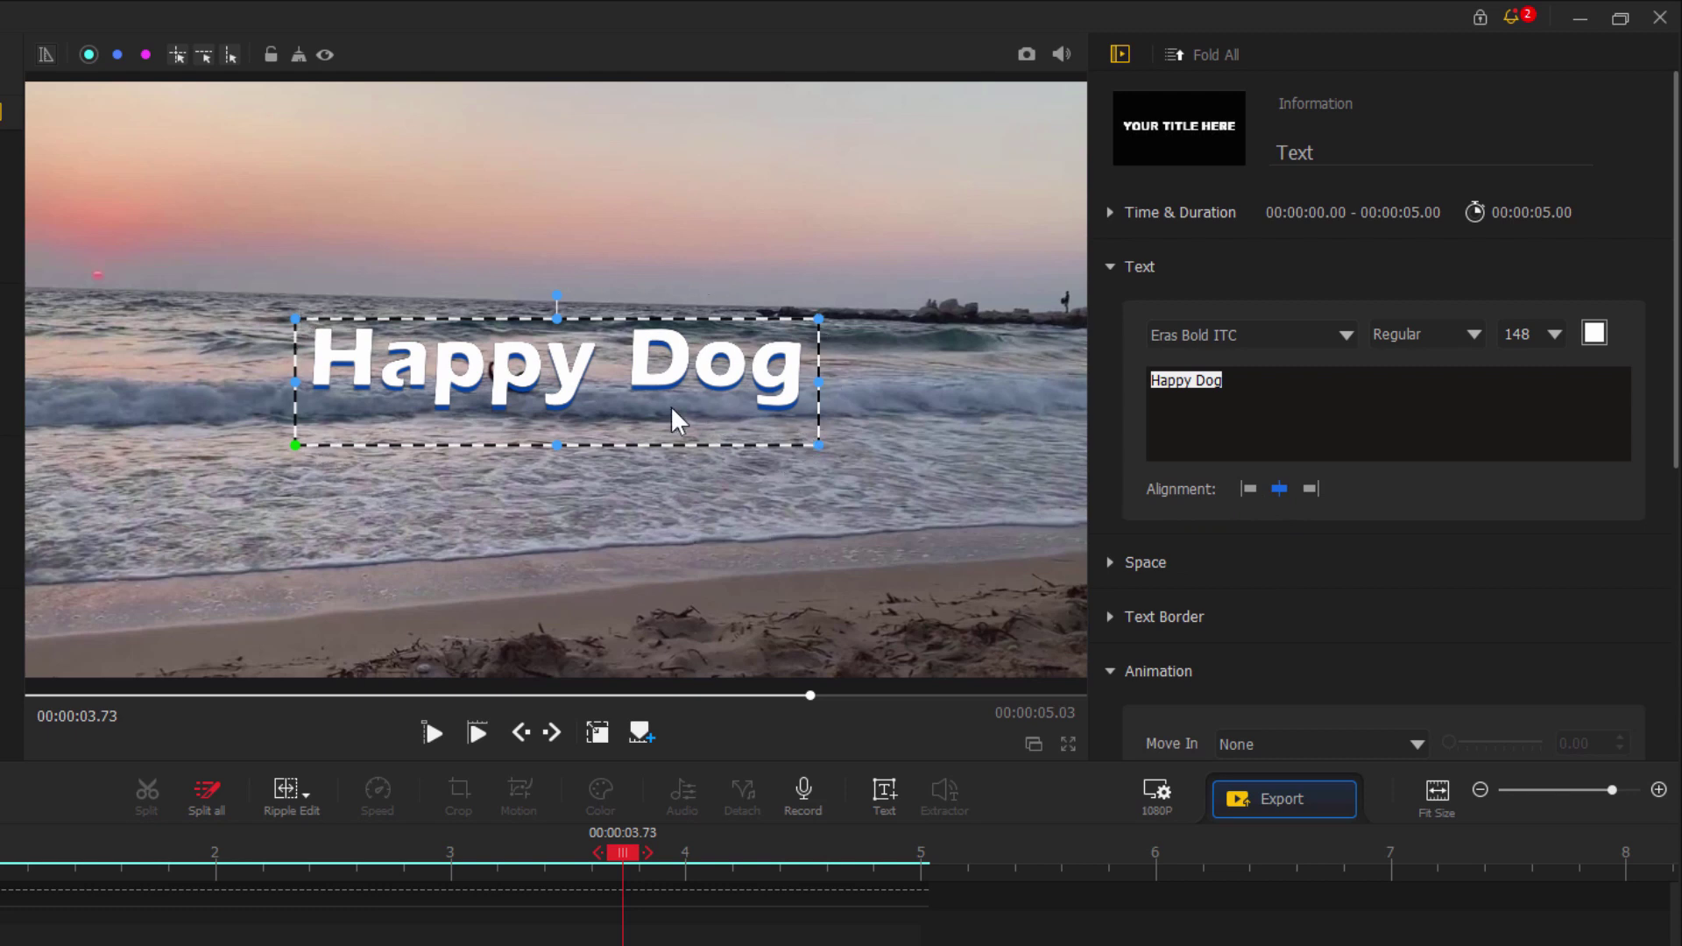
click(1228, 399)
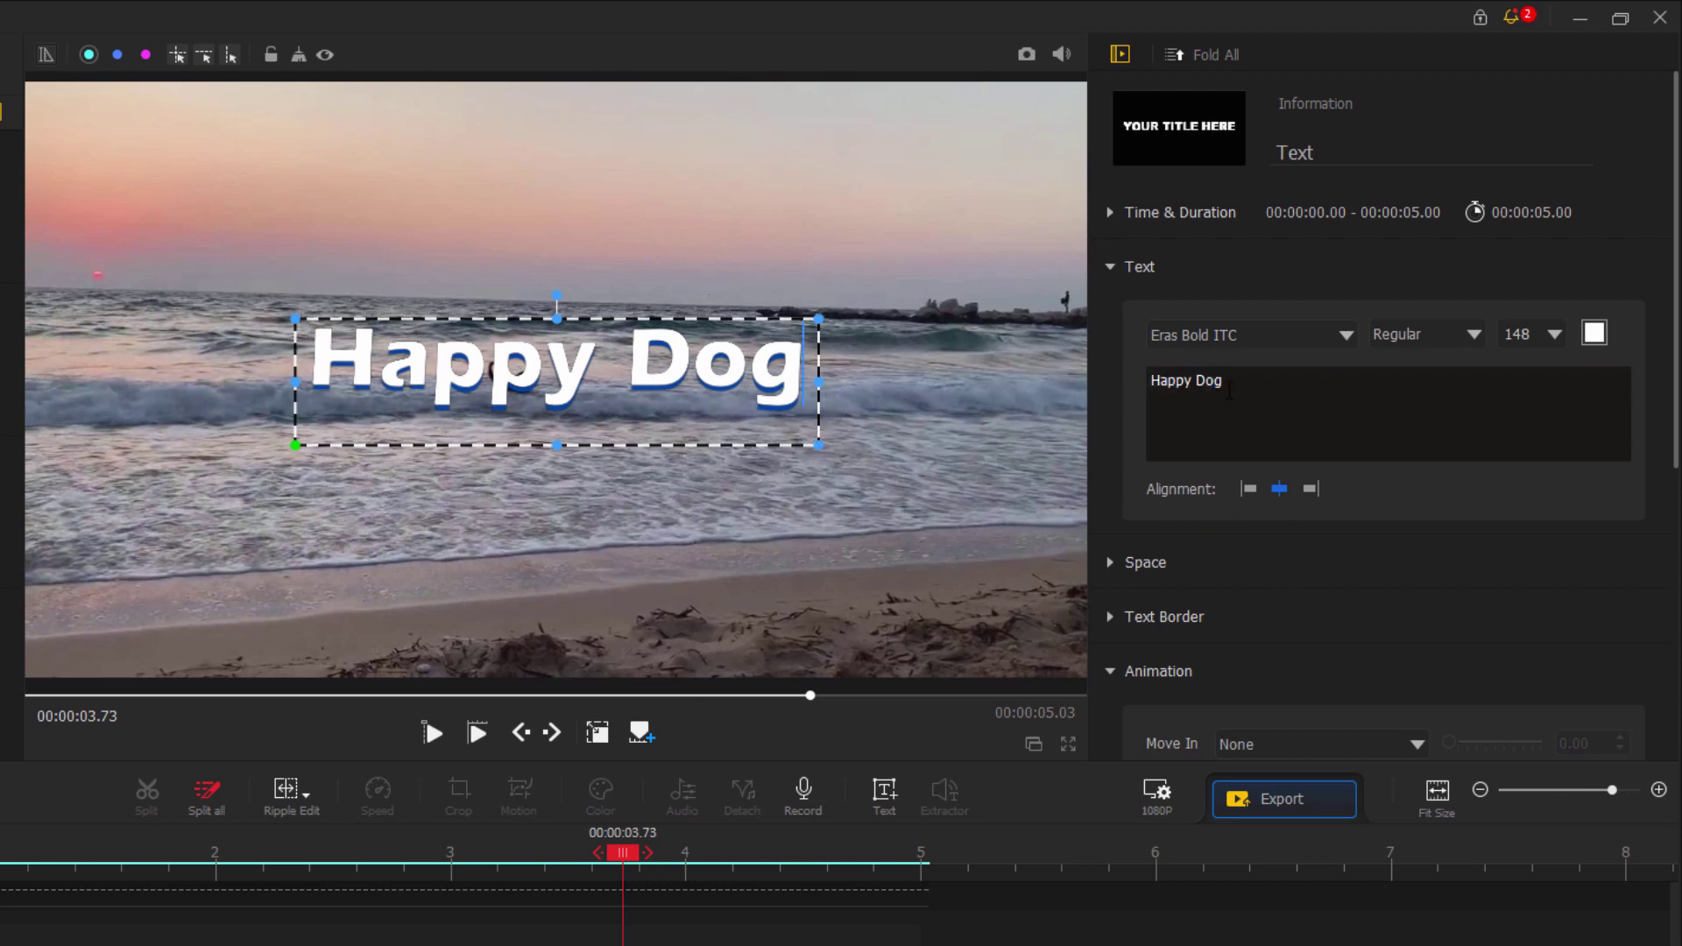
drag(1228, 390, 1149, 380)
click(1539, 336)
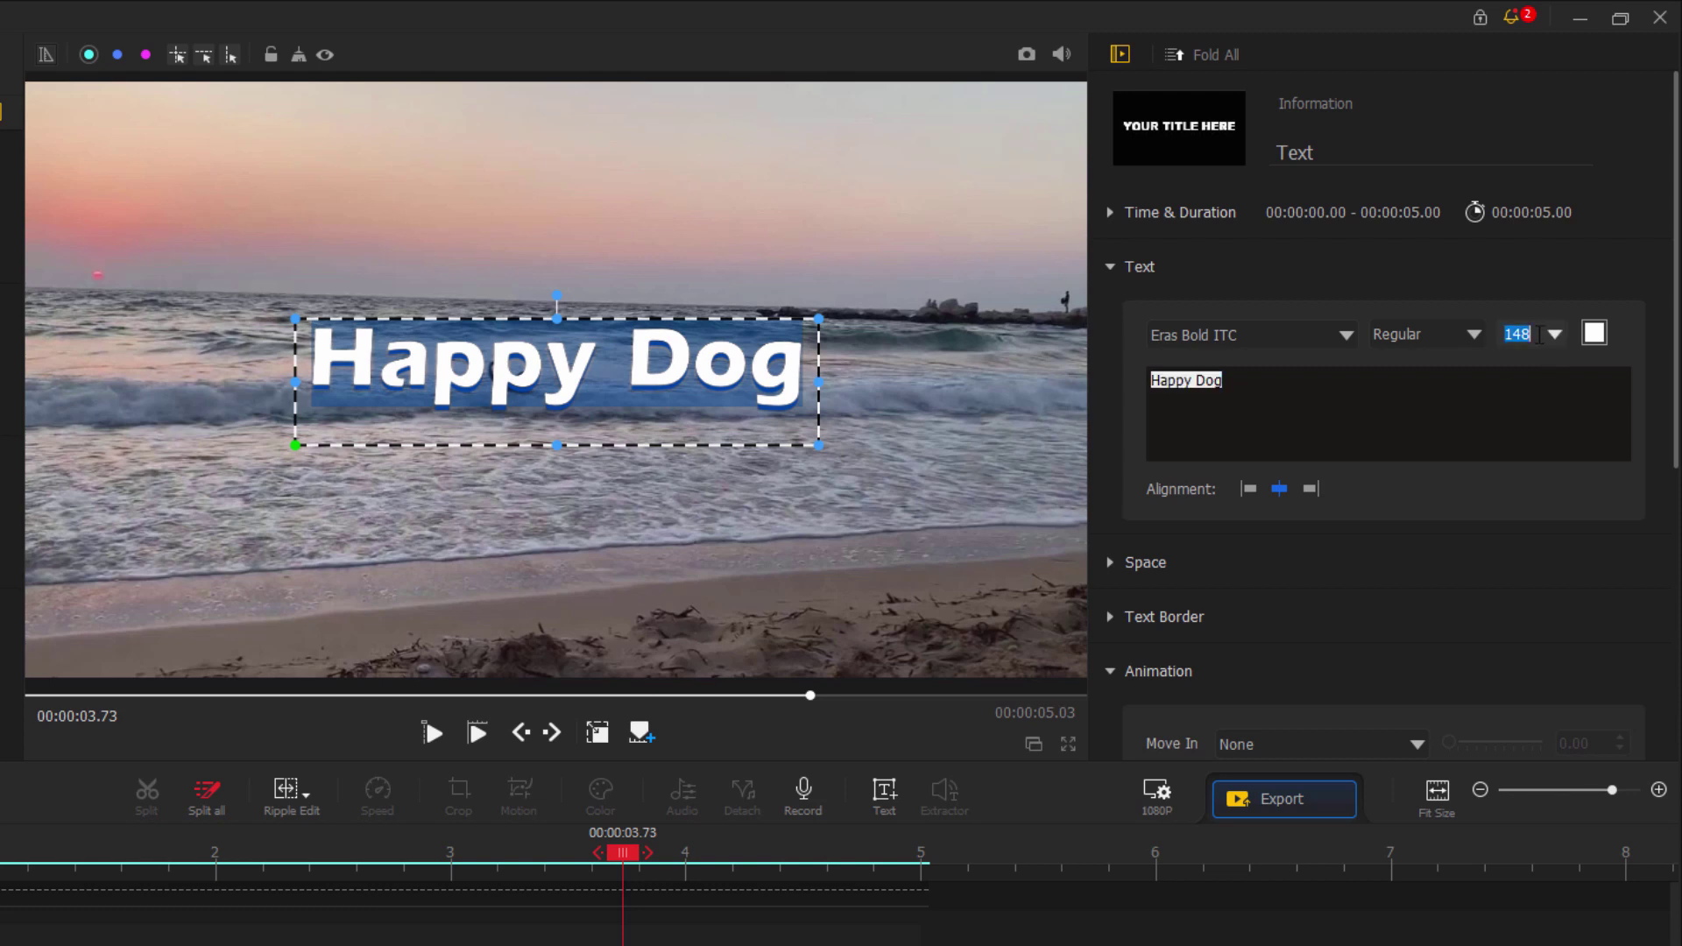
text(250)
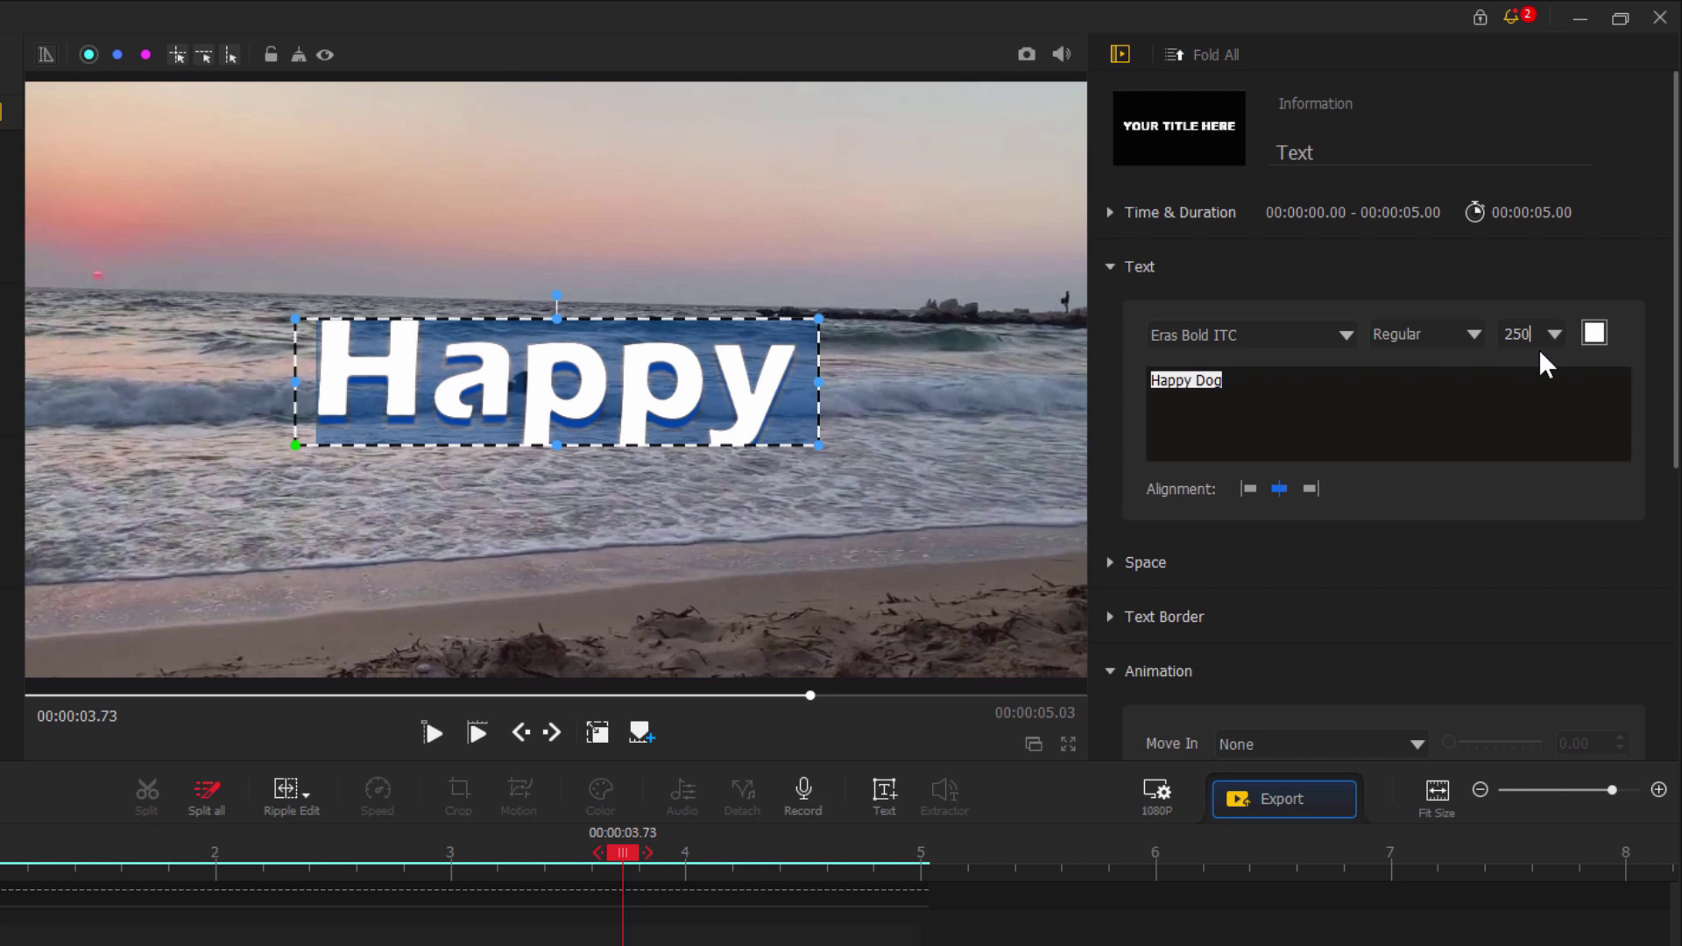
- Stretch the title box wider and taller until Happy Dog fits across the frame
drag(819, 383, 996, 390)
drag(826, 424, 622, 405)
drag(789, 382, 963, 383)
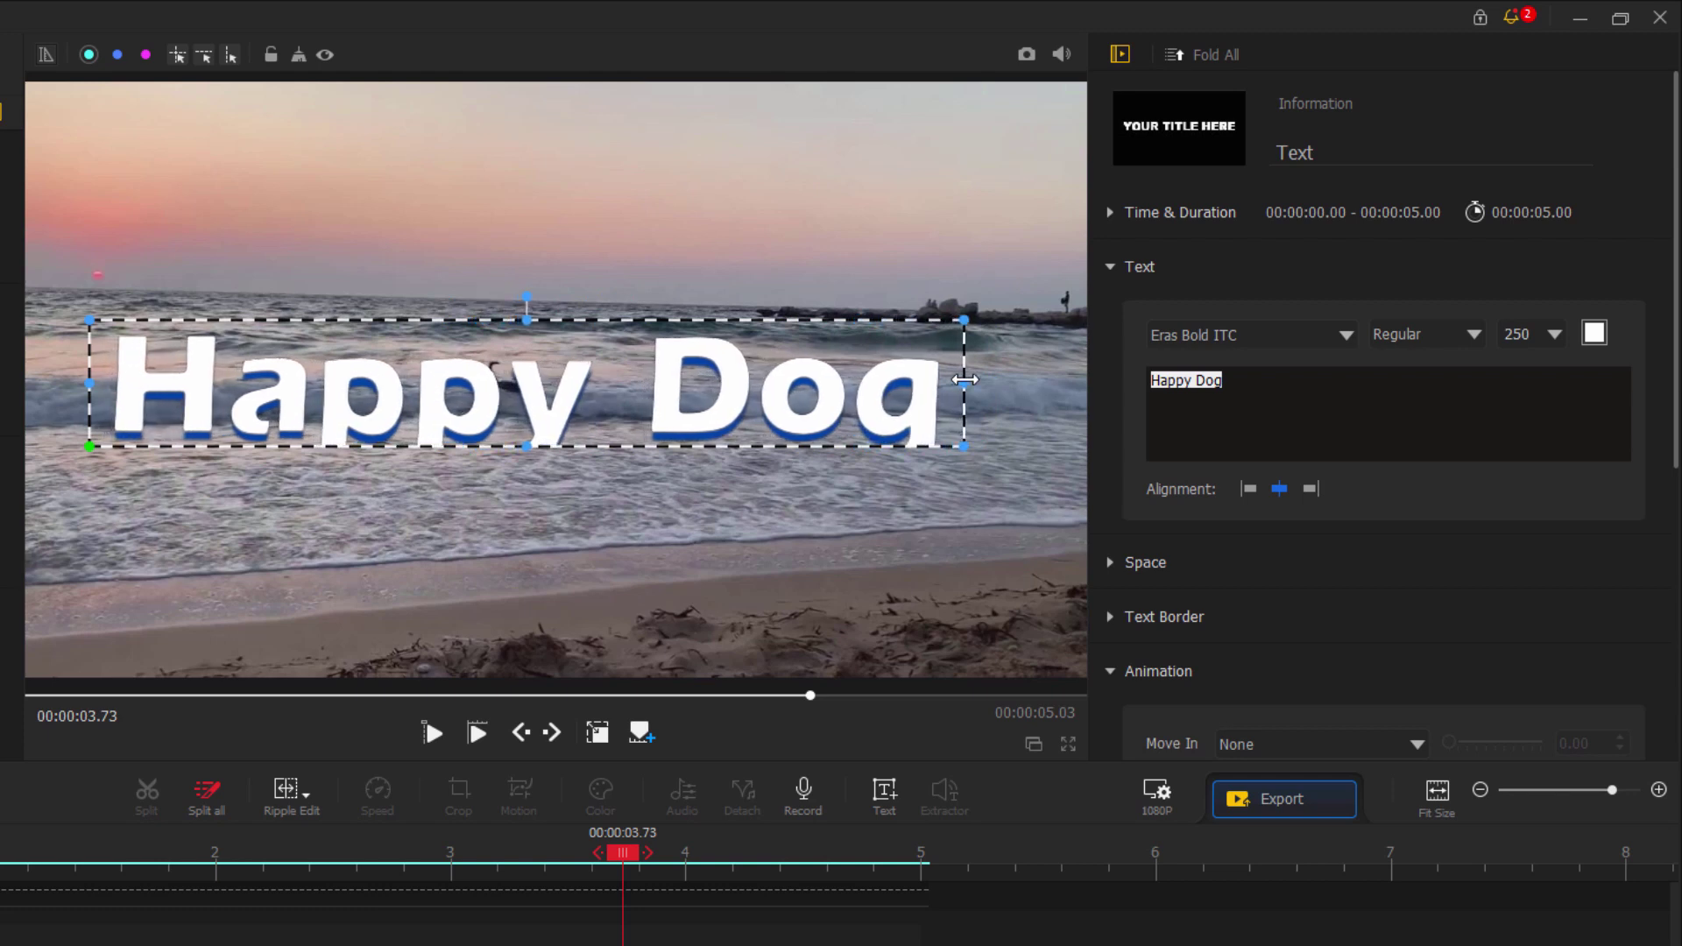
drag(529, 448, 661, 445)
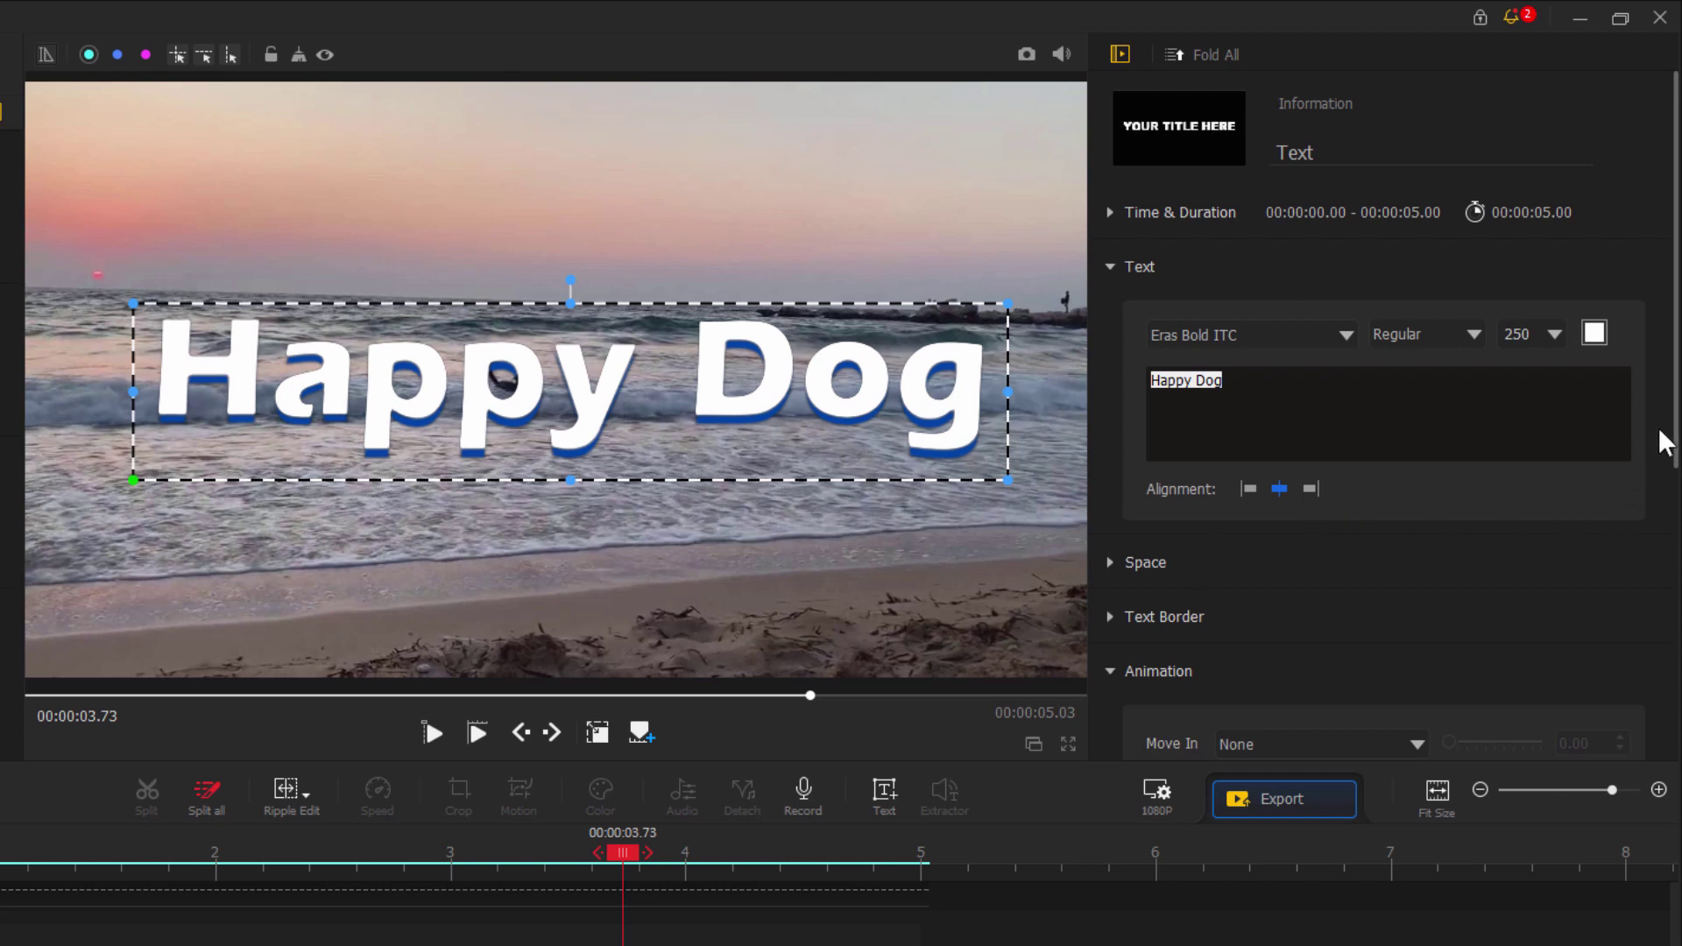
scroll(1677, 359, down, 5)
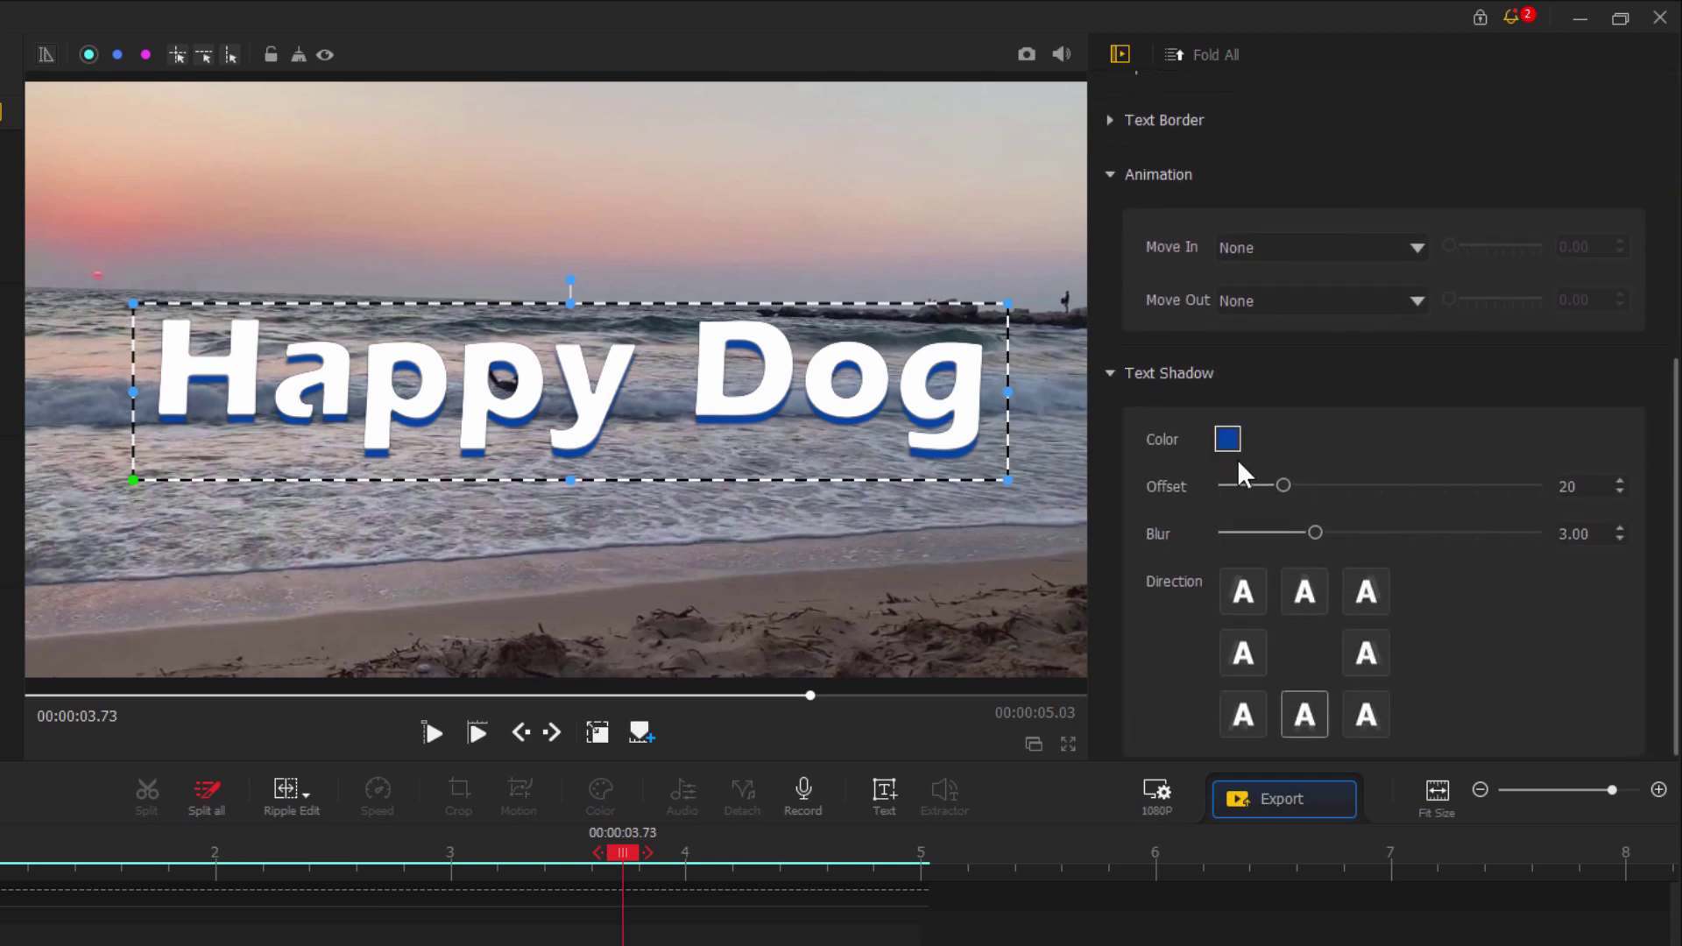
click(1369, 723)
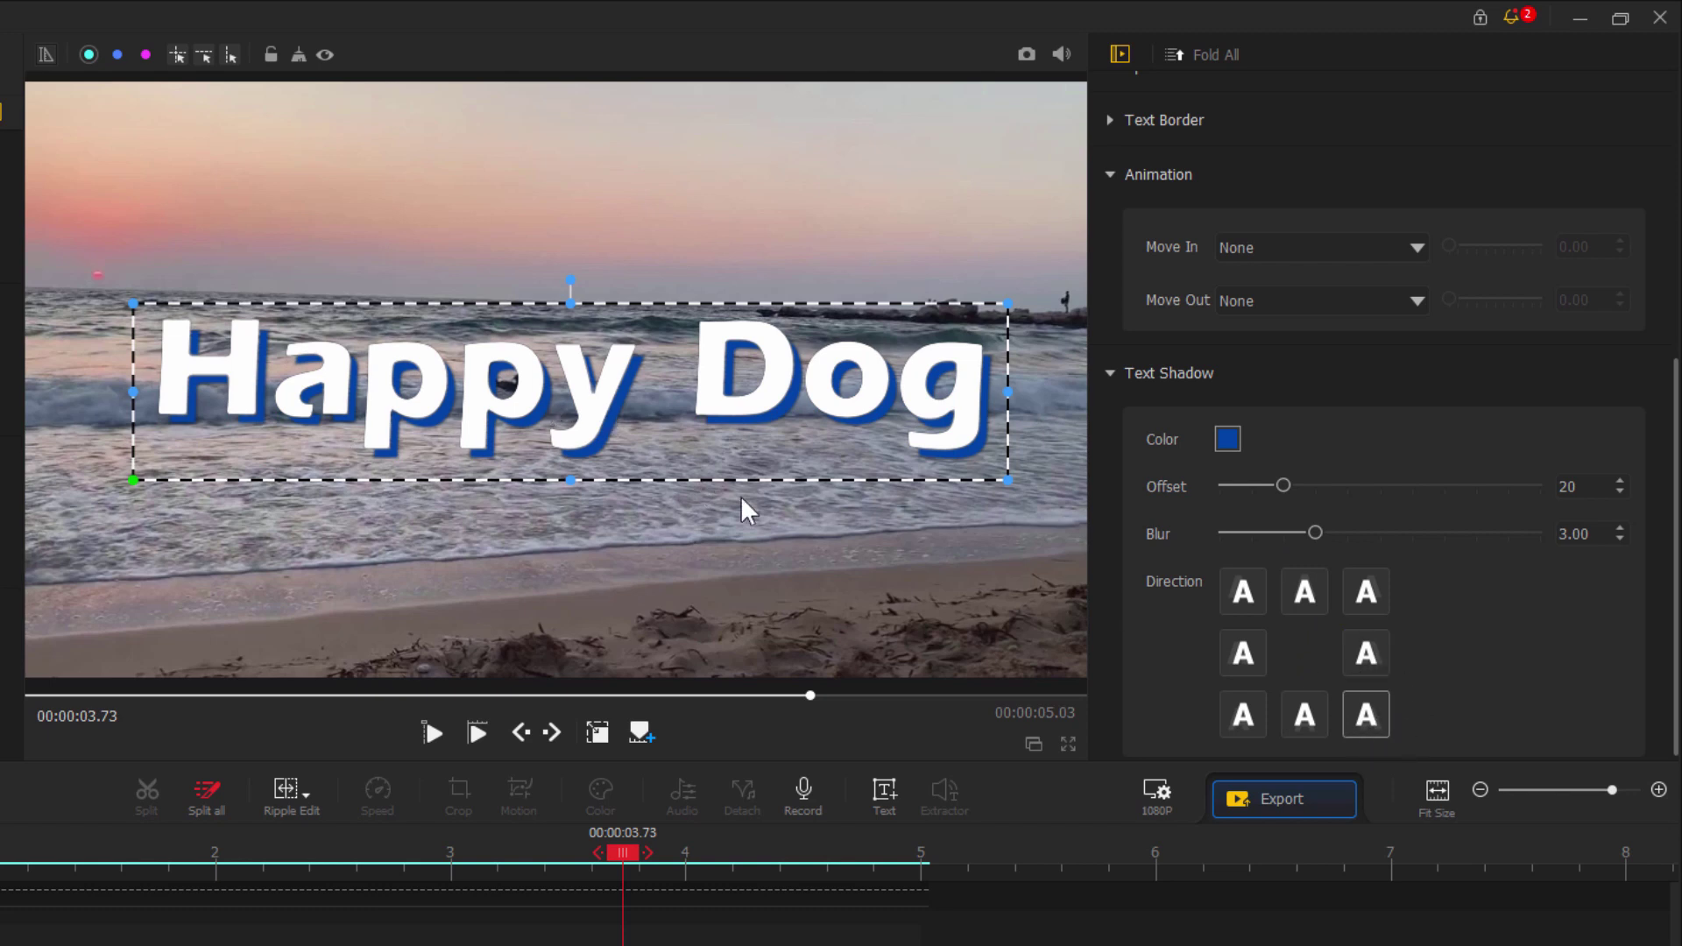
drag(1274, 485, 1255, 481)
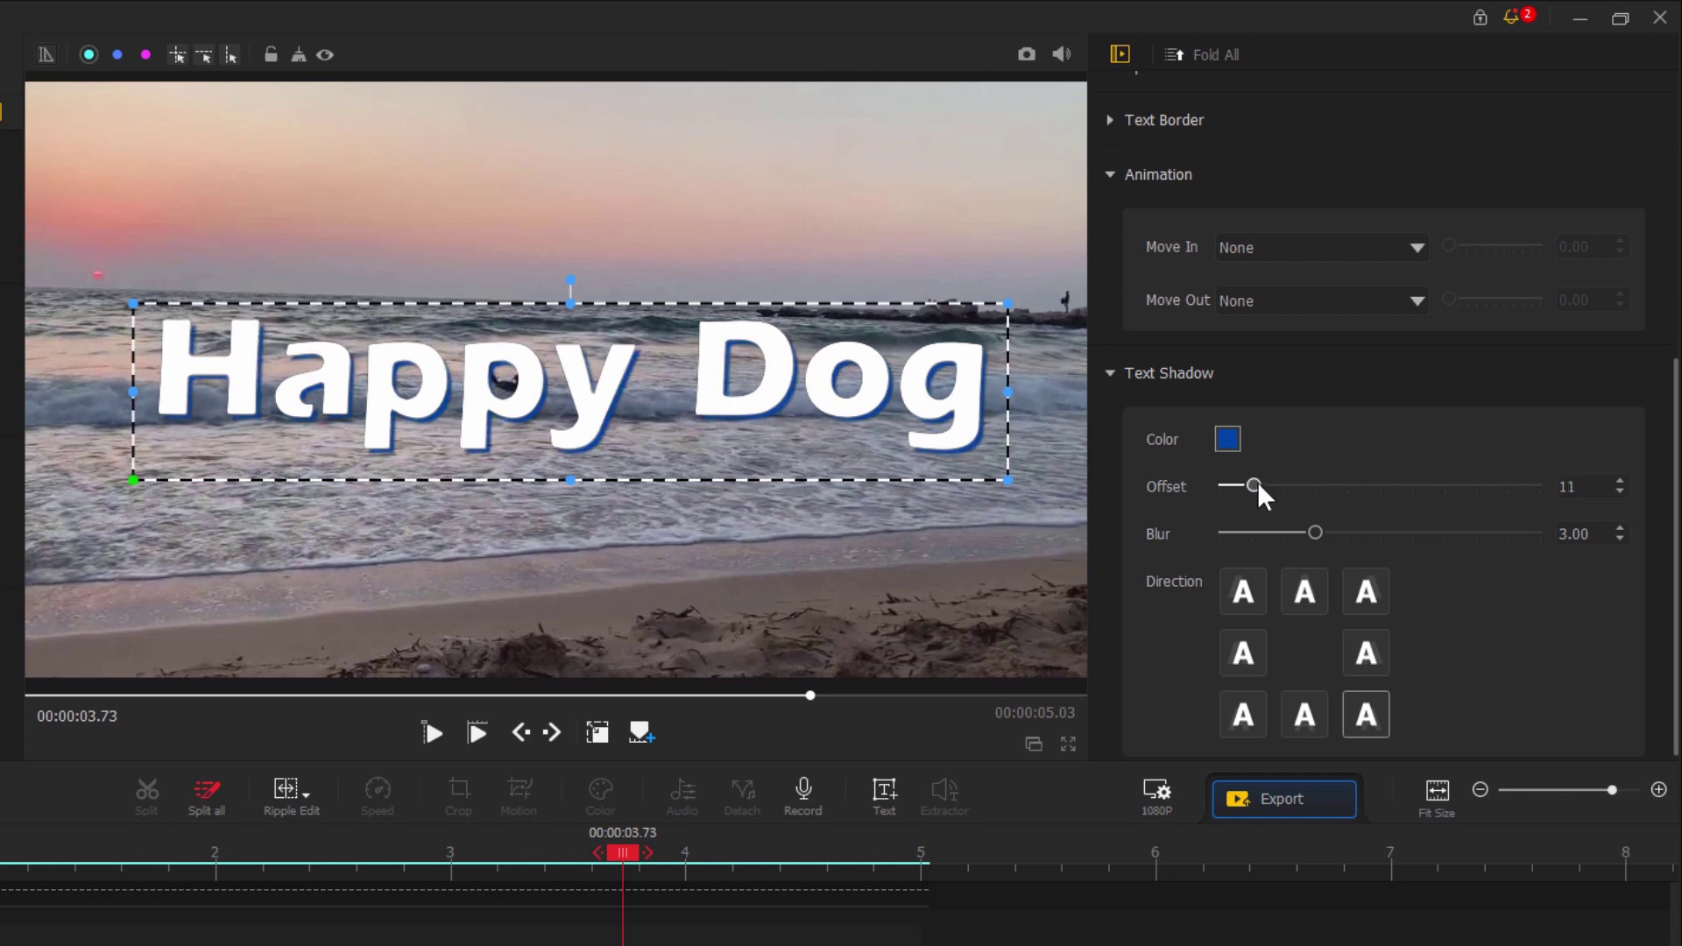
click(1619, 482)
click(478, 734)
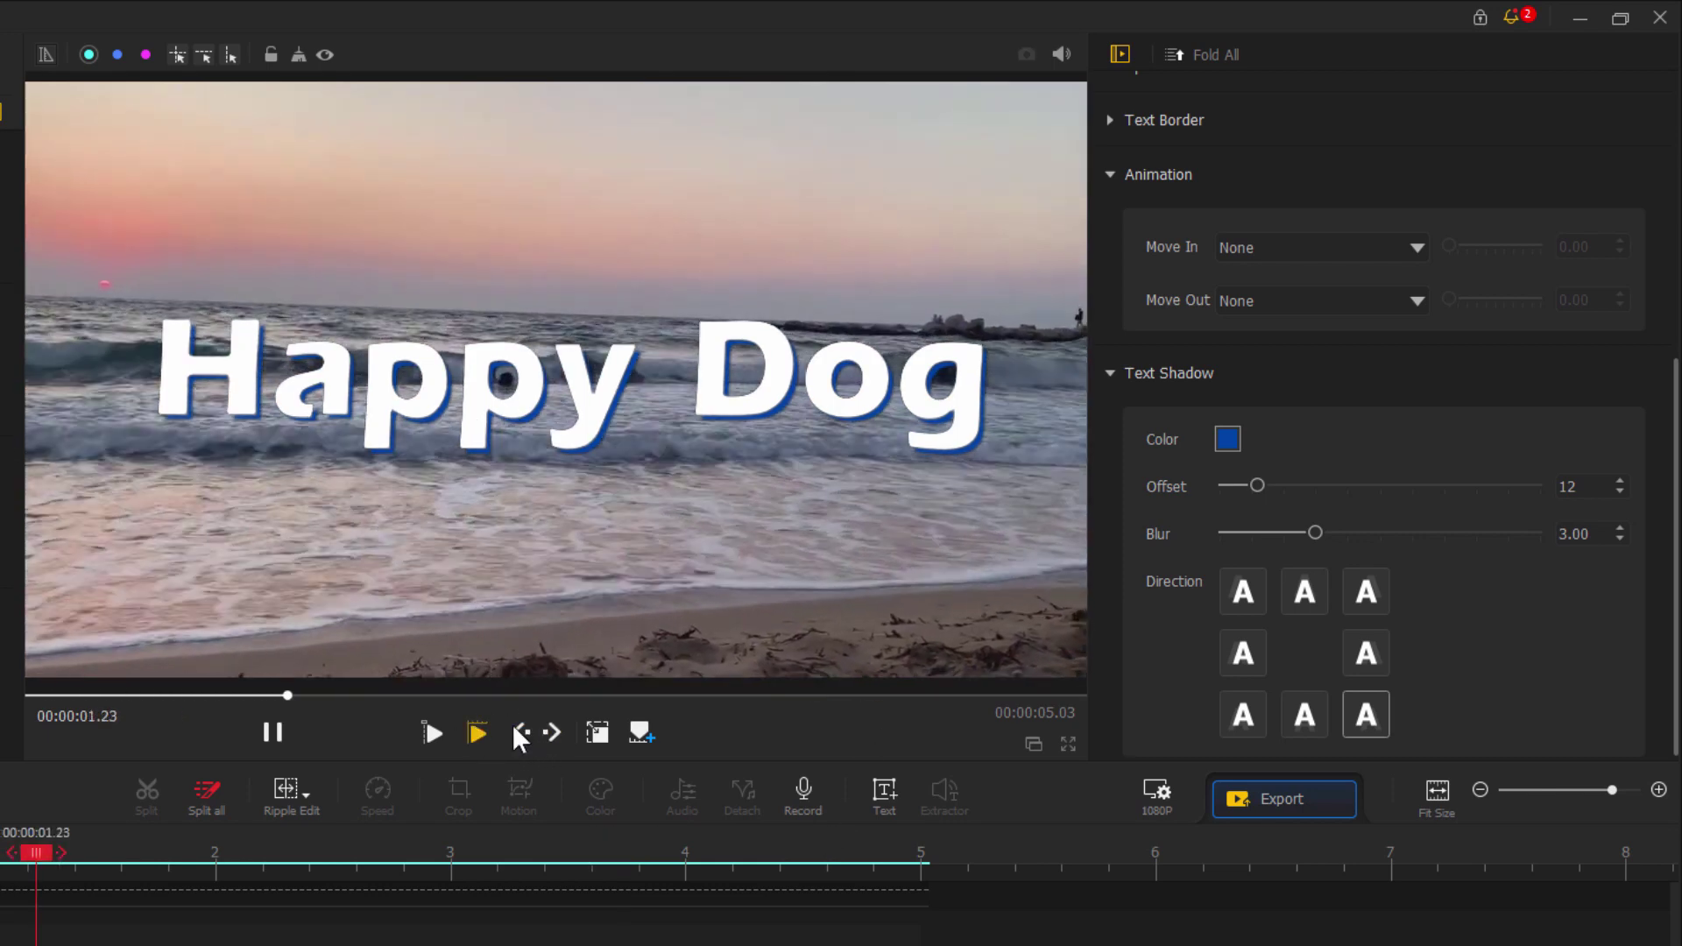
click(272, 732)
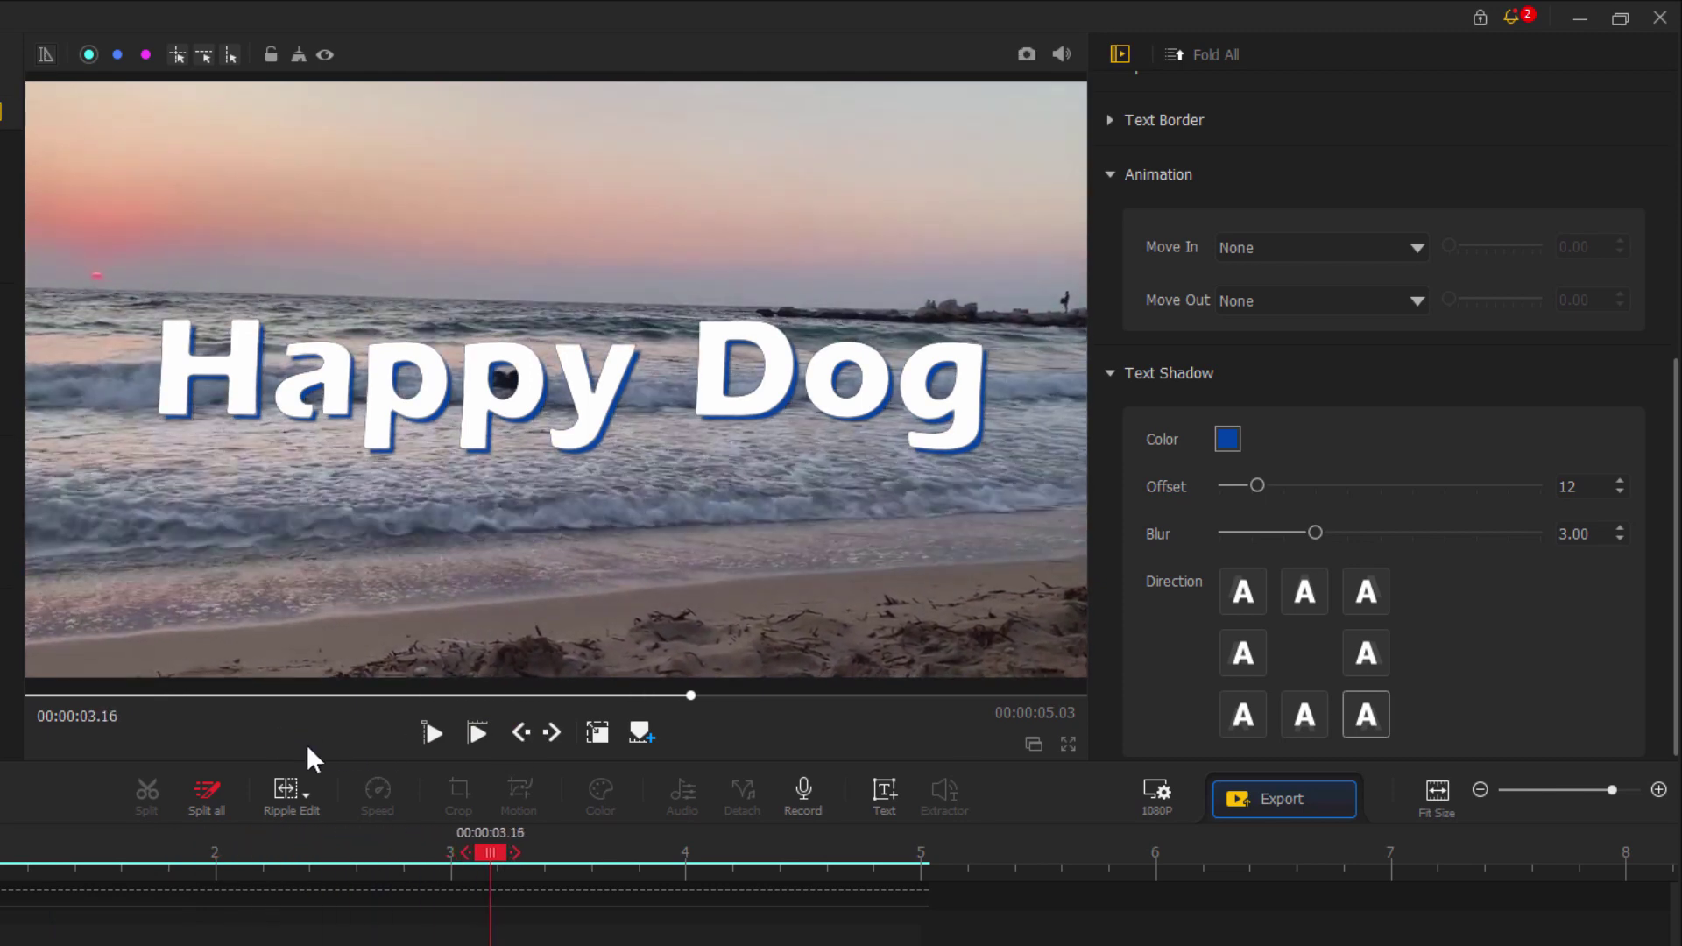
drag(491, 863, 367, 872)
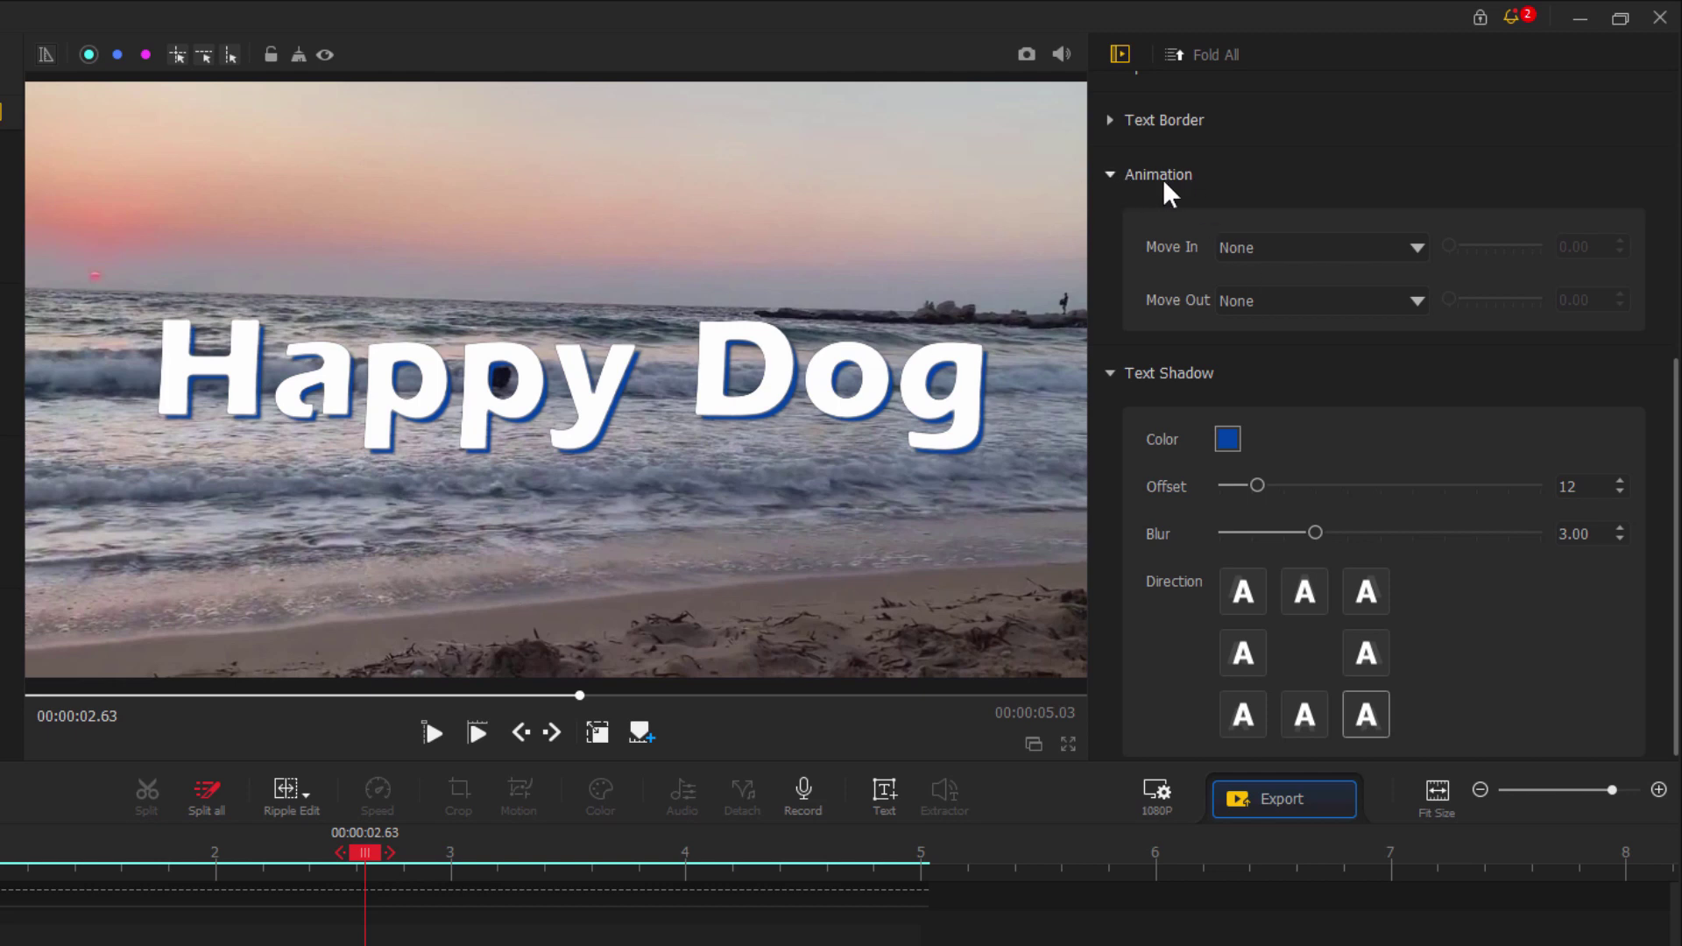
- Set Oval 2 as both Move In and Move Out animations, then replay to check
scroll(1225, 624, up, 6)
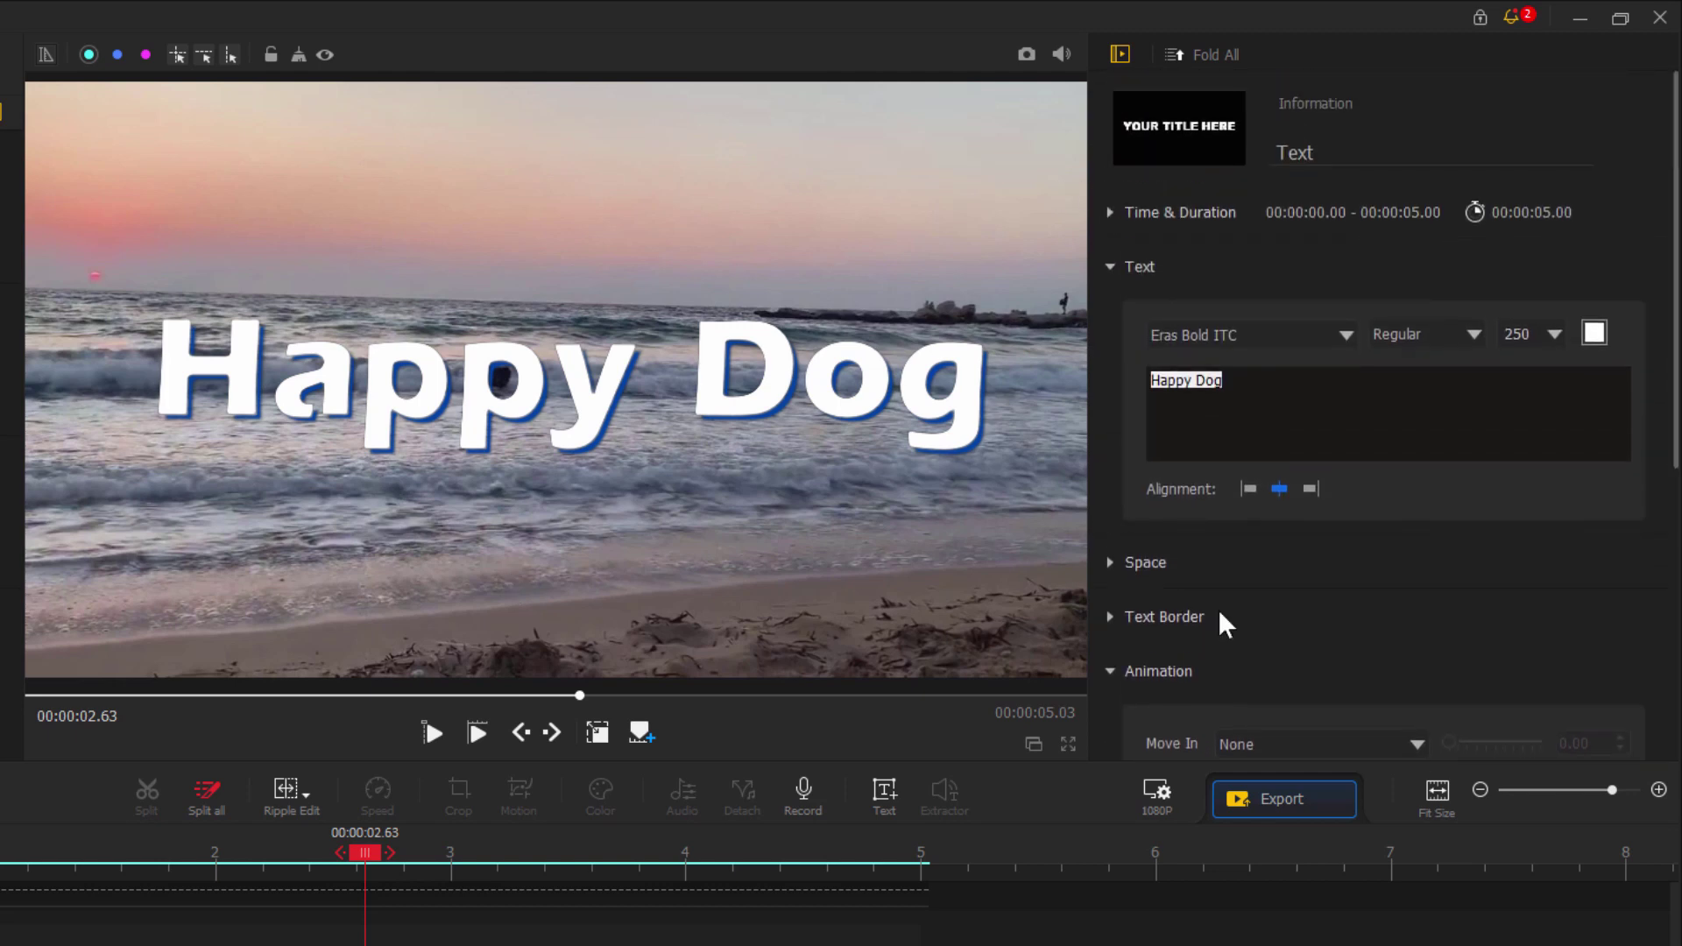
scroll(1261, 648, down, 5)
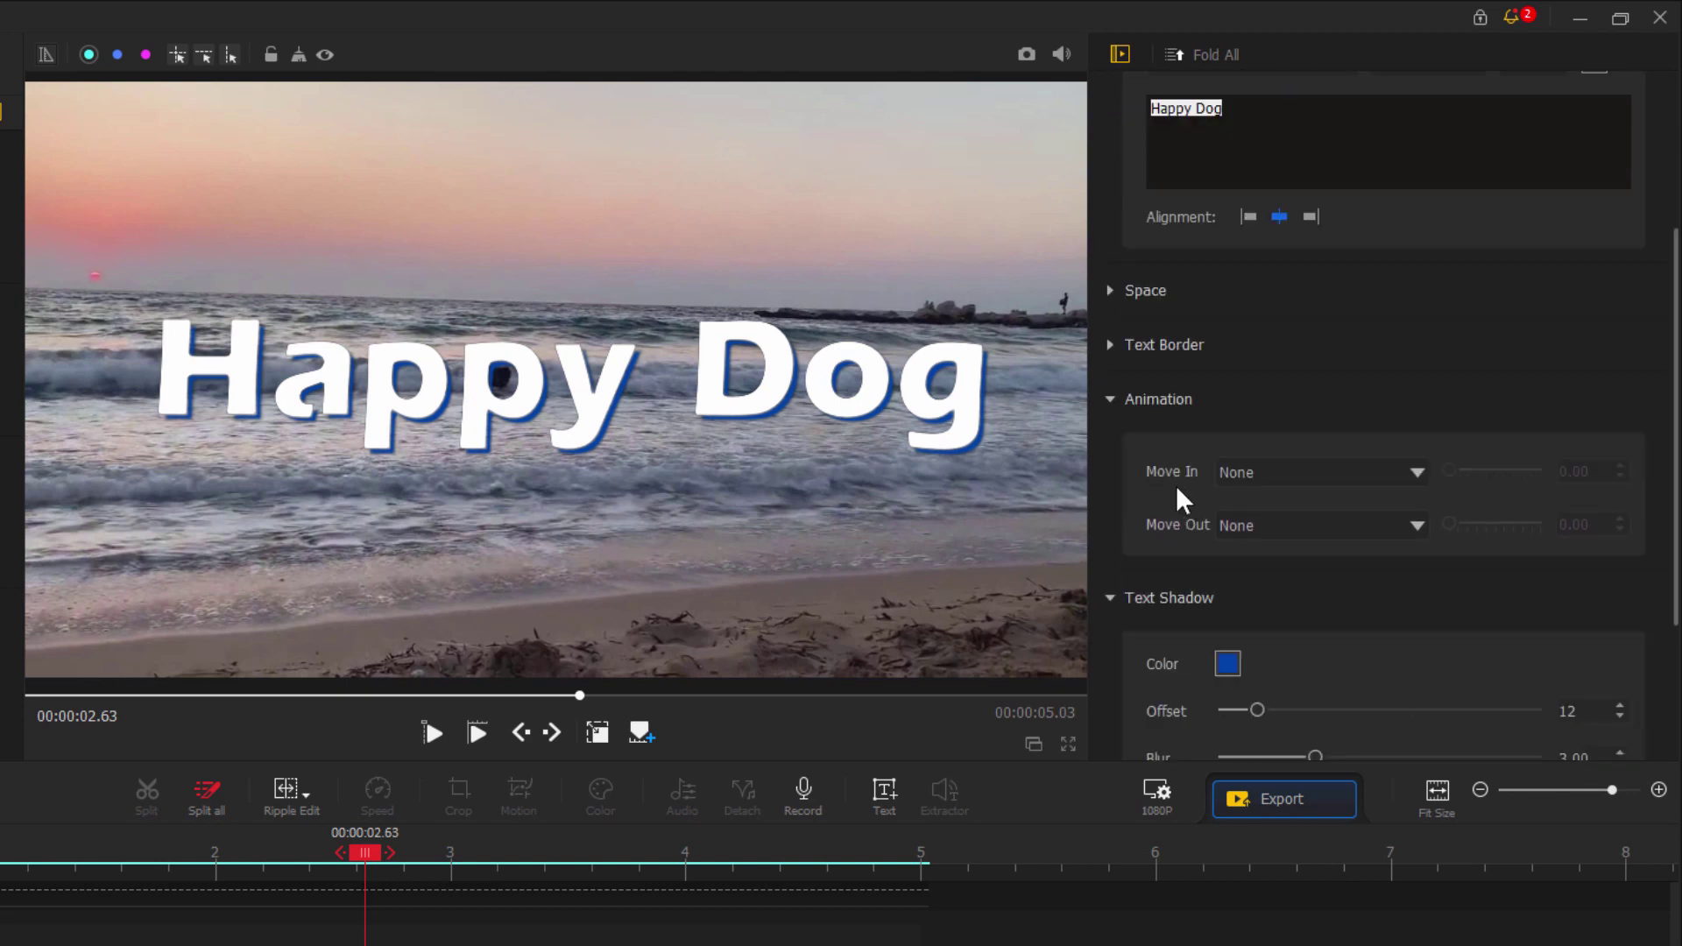
click(1328, 468)
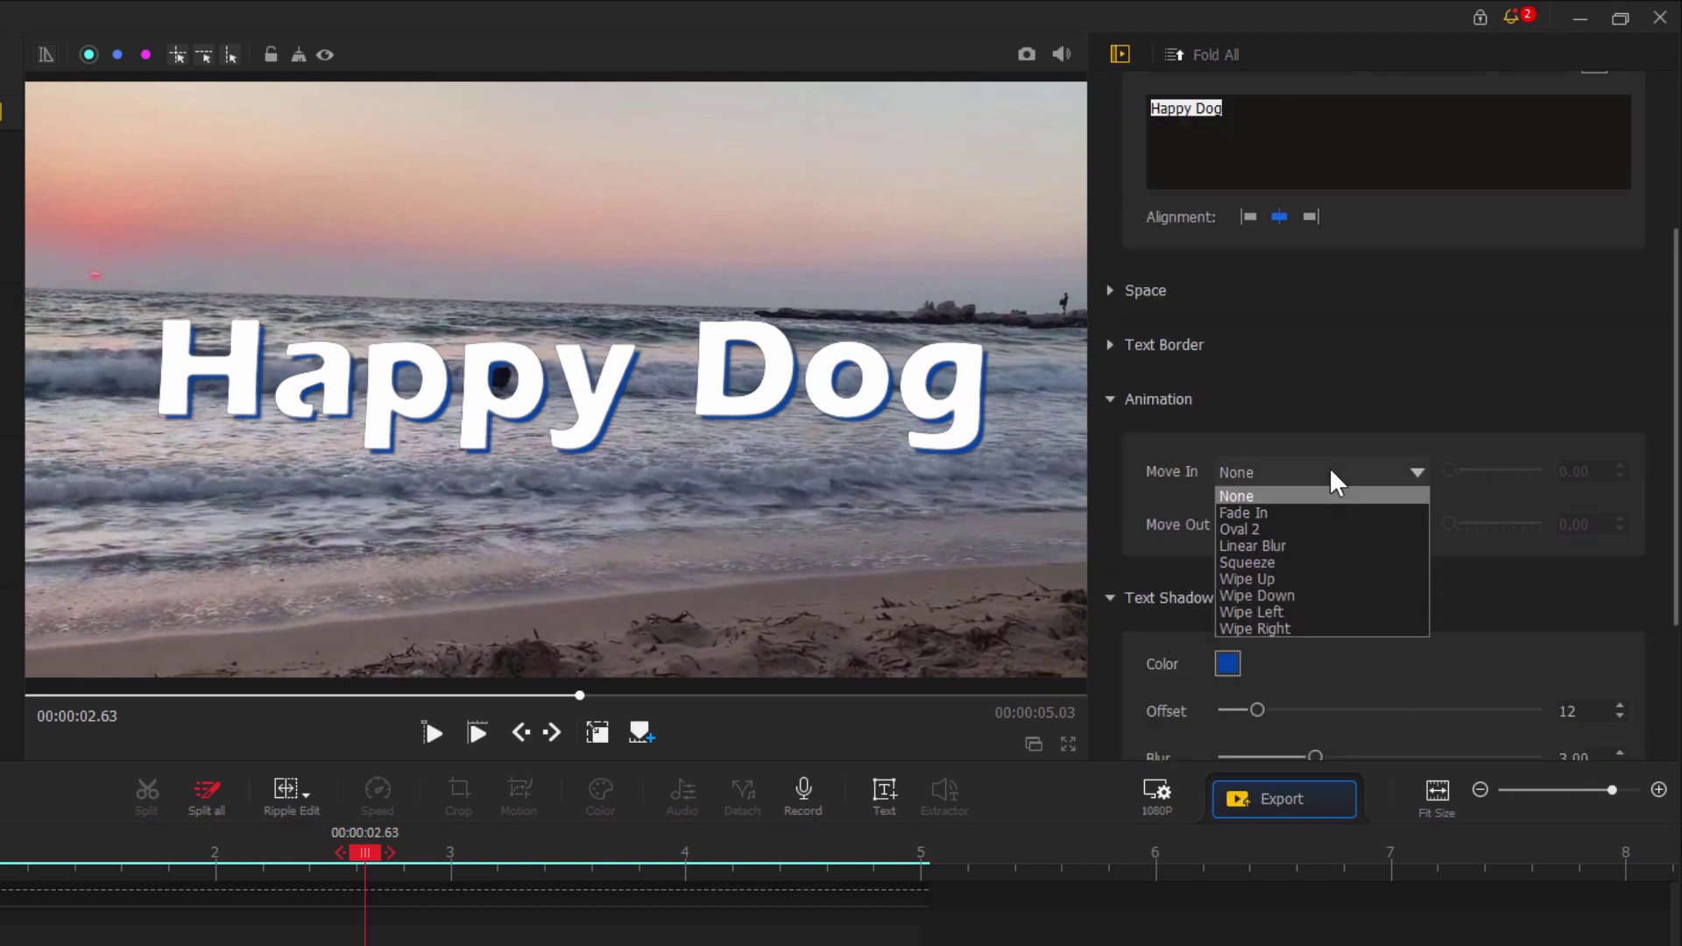
click(1238, 528)
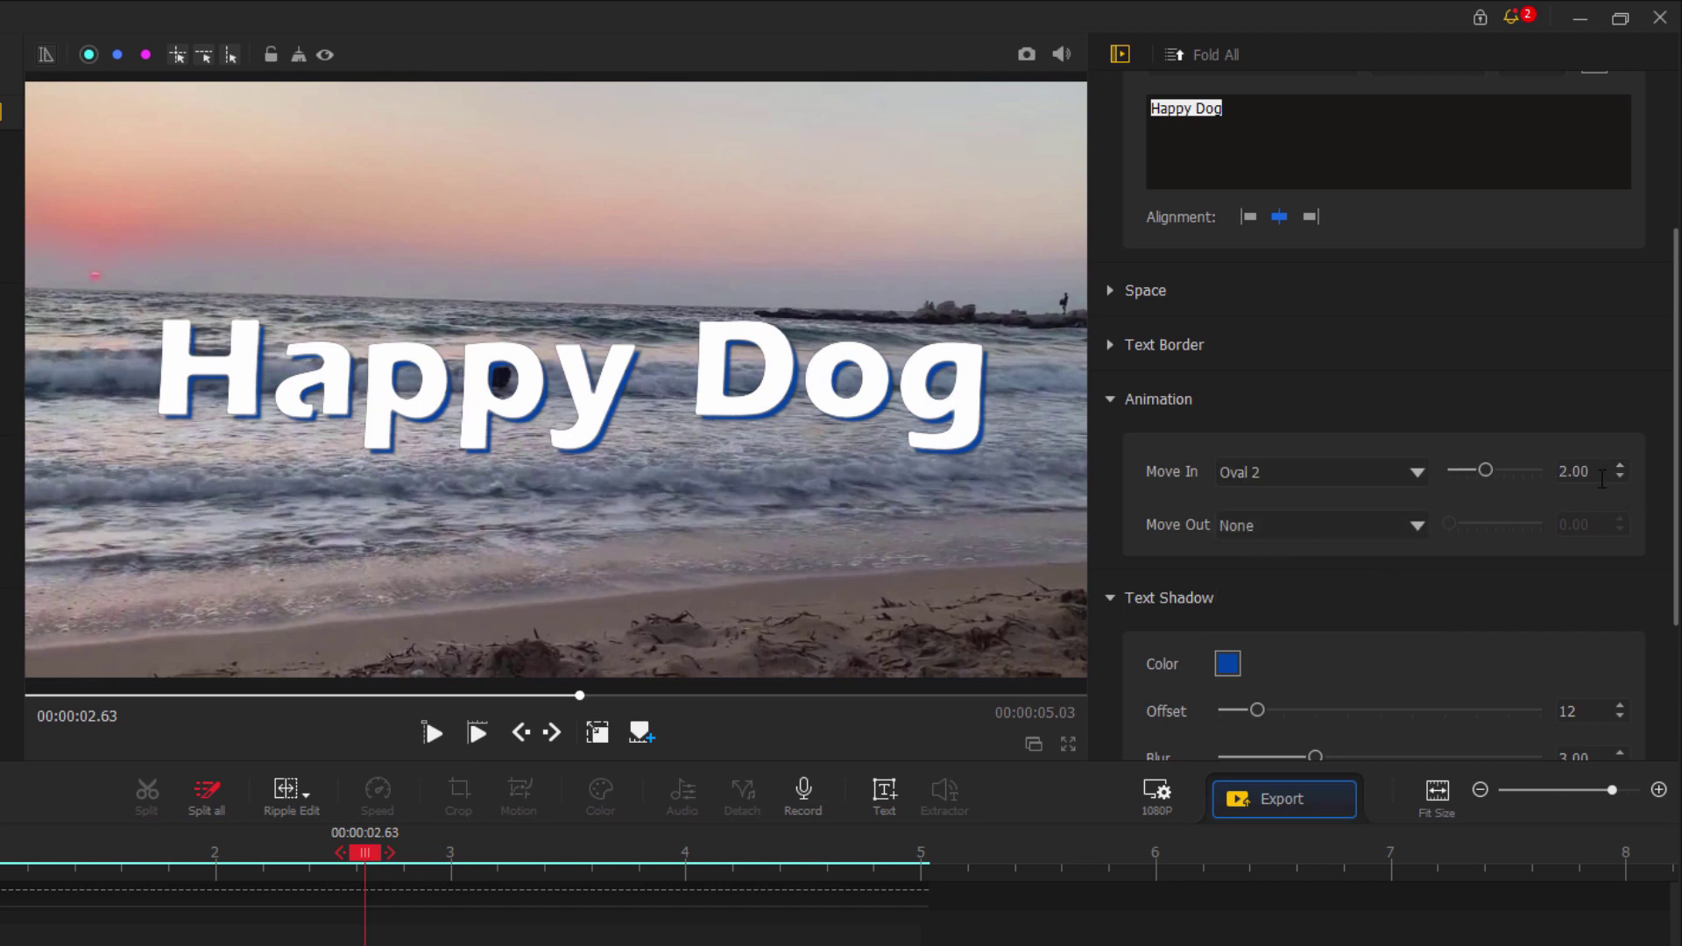
click(1258, 527)
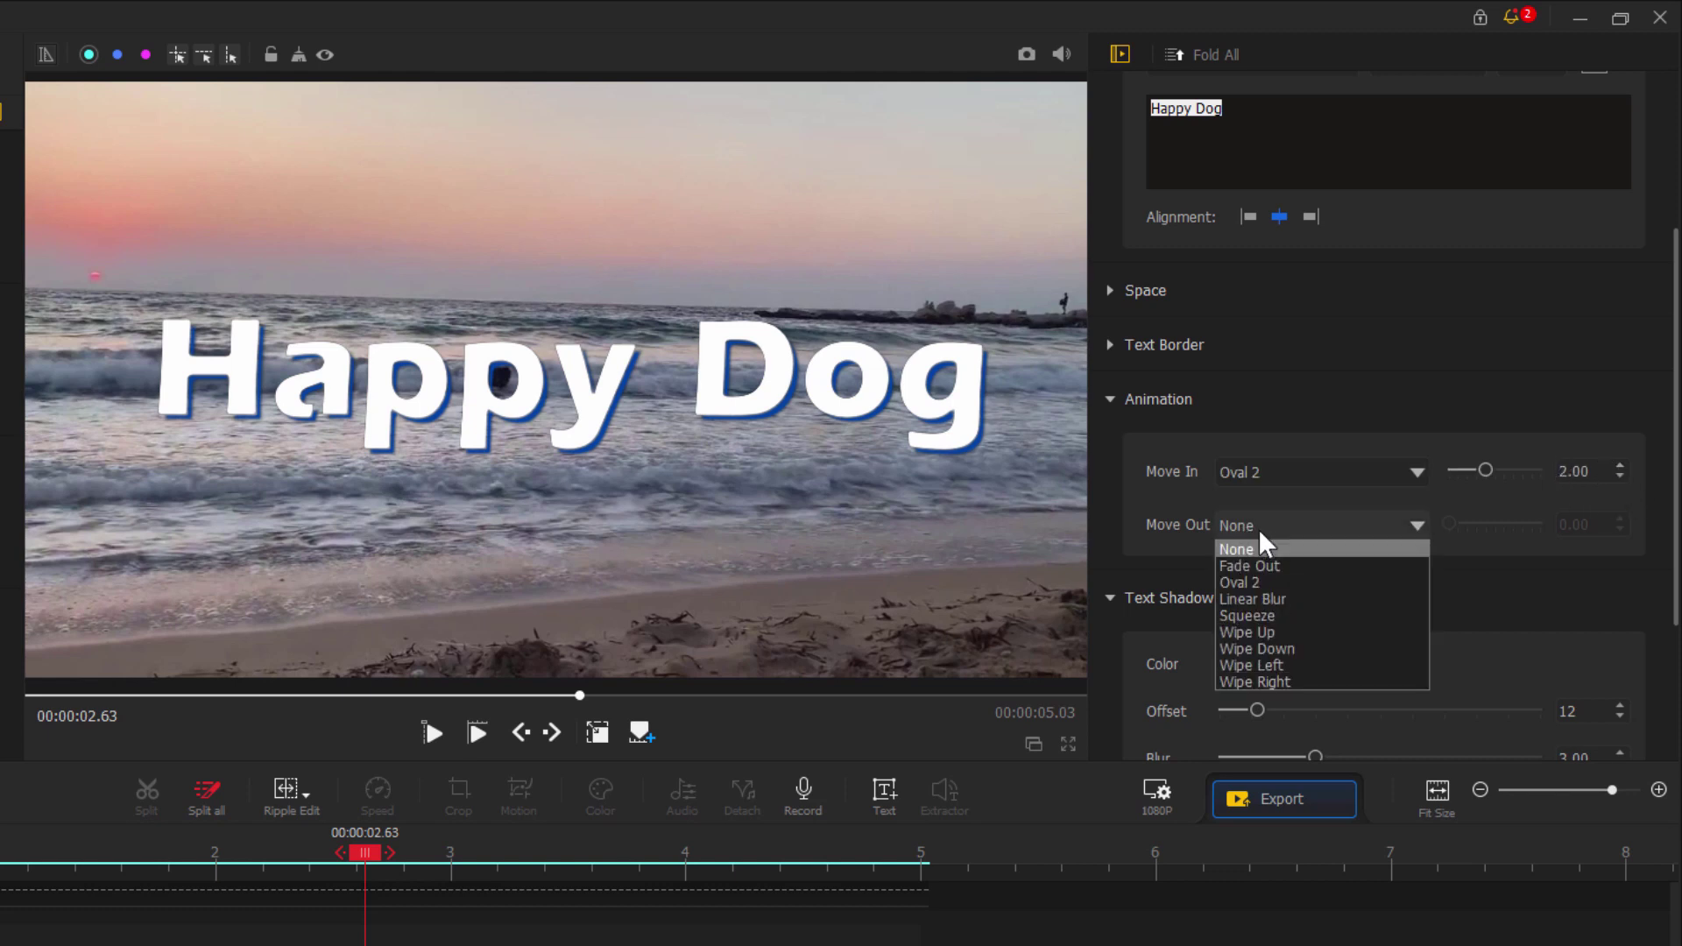
click(1268, 578)
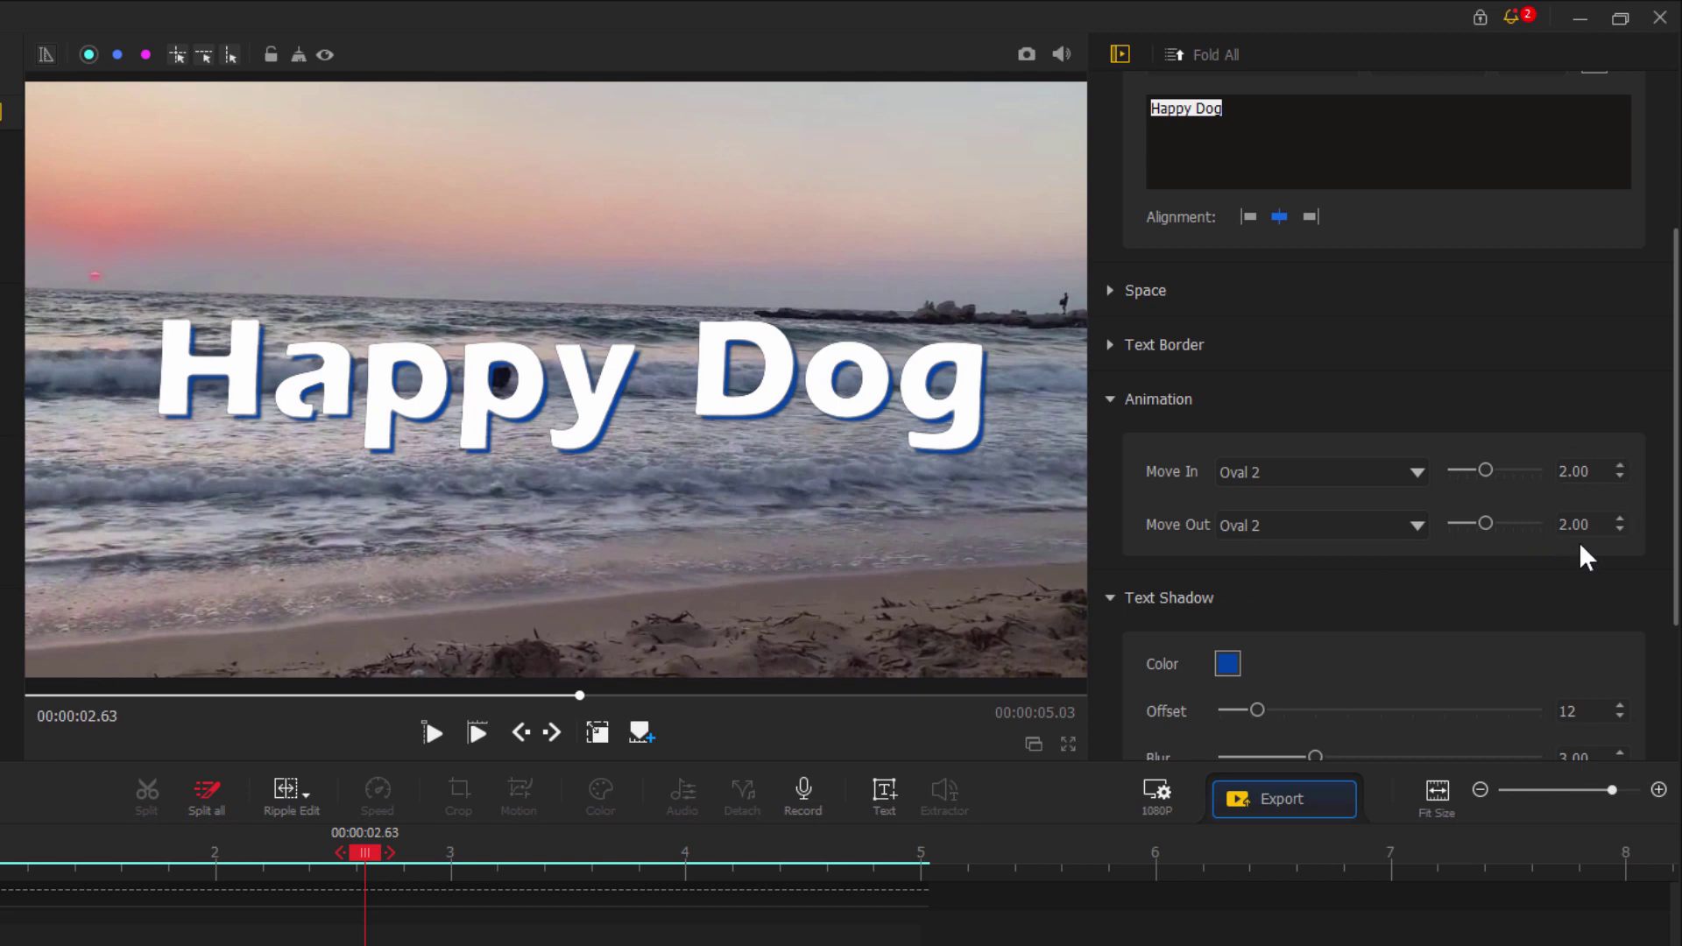
click(475, 731)
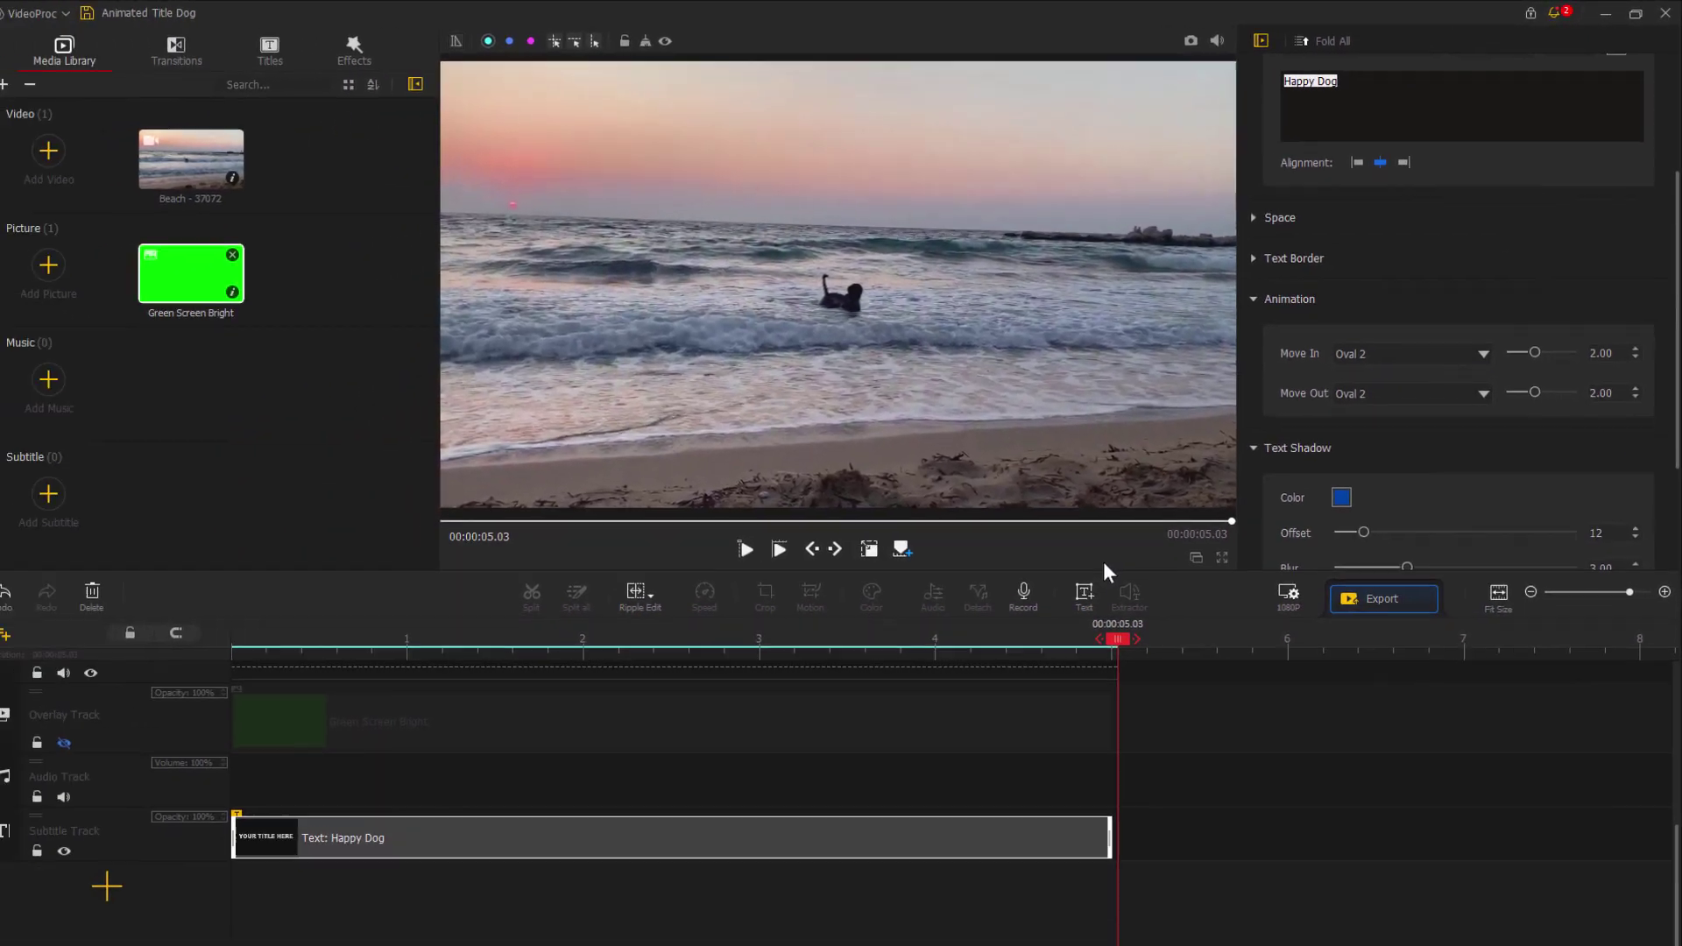
- Show the Green Screen Bright overlay, hide the beach video track, and scrub to the full title
scroll(683, 788, up, 2)
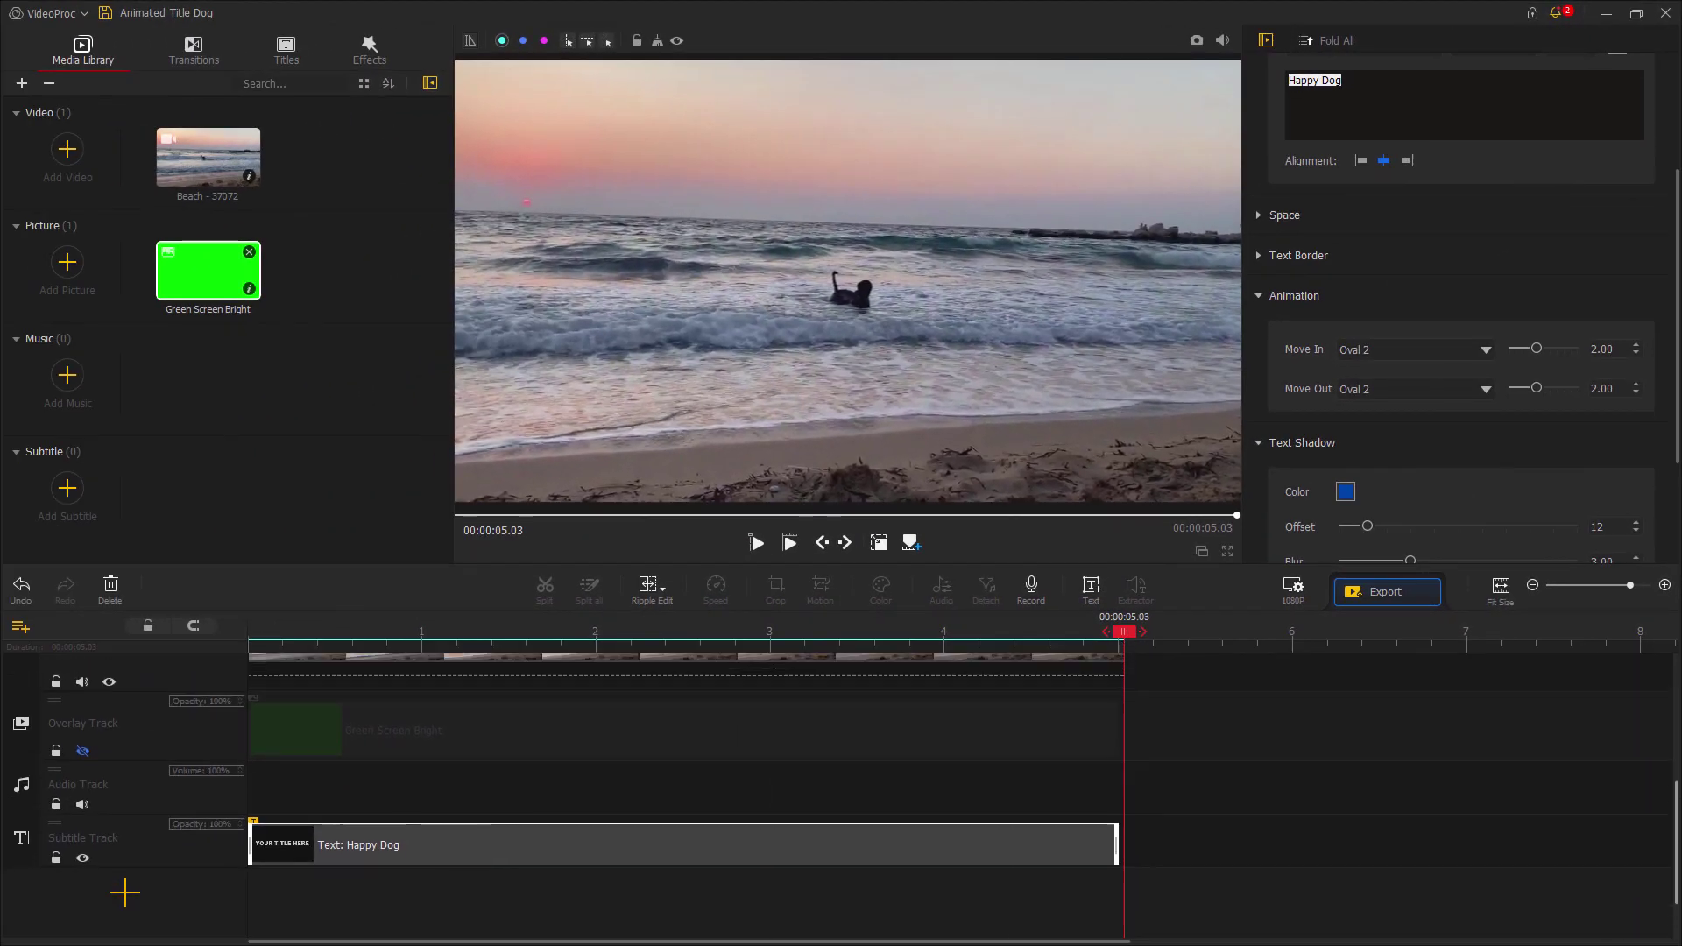
scroll(4, 855, up, 1)
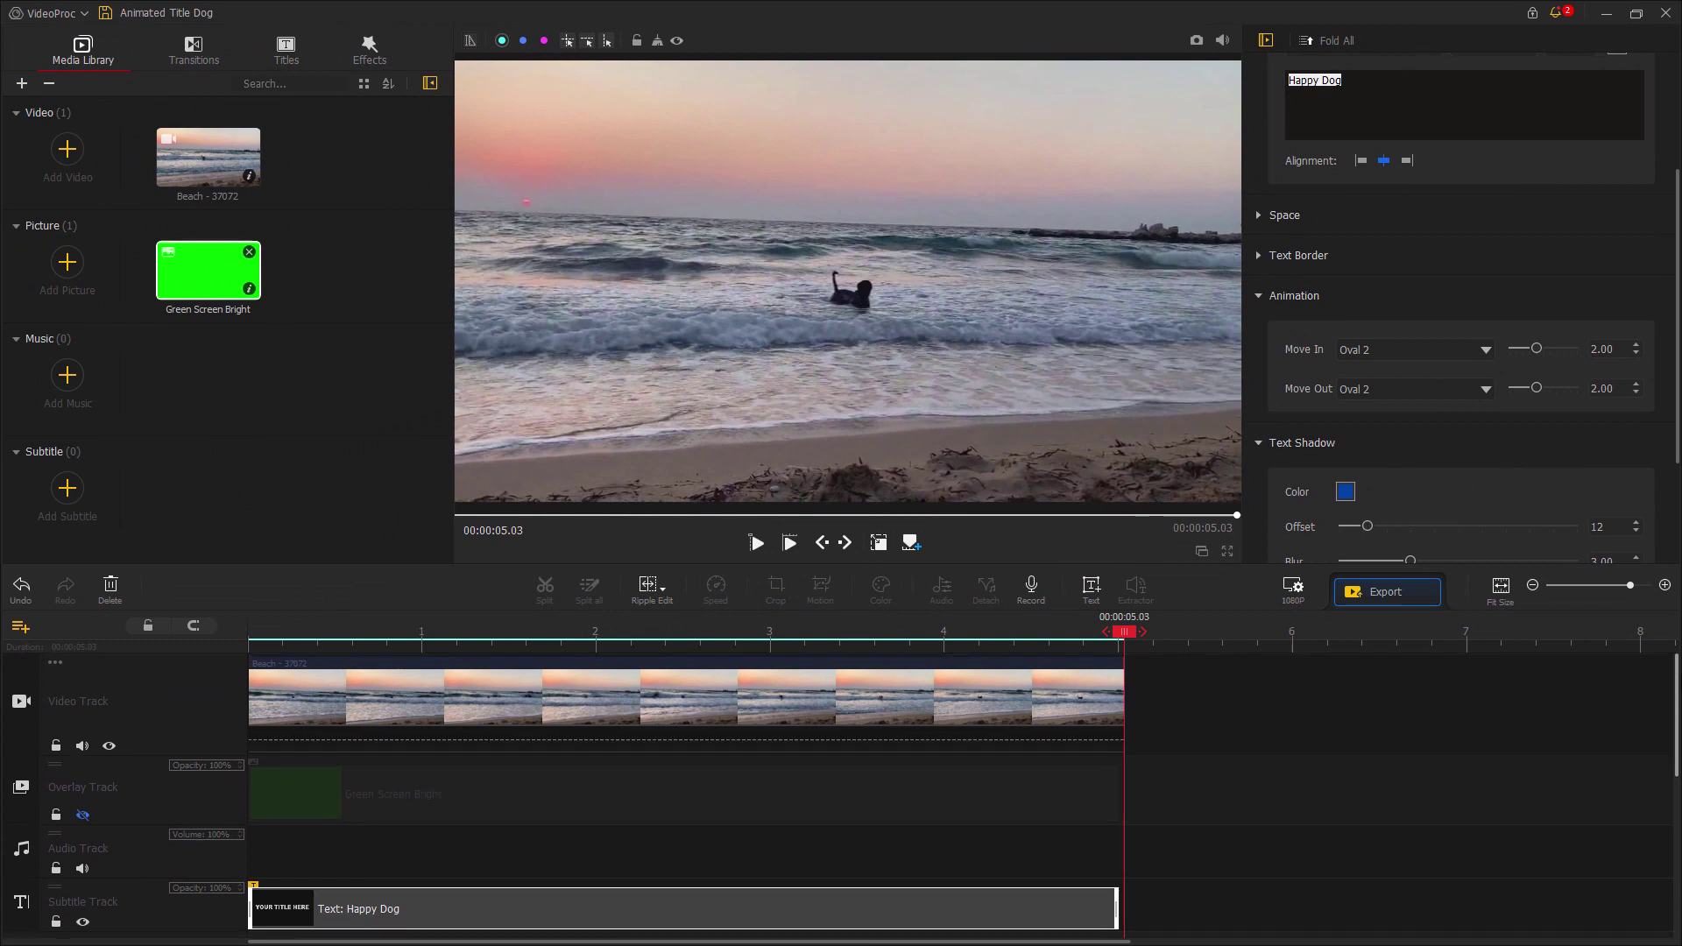
click(82, 814)
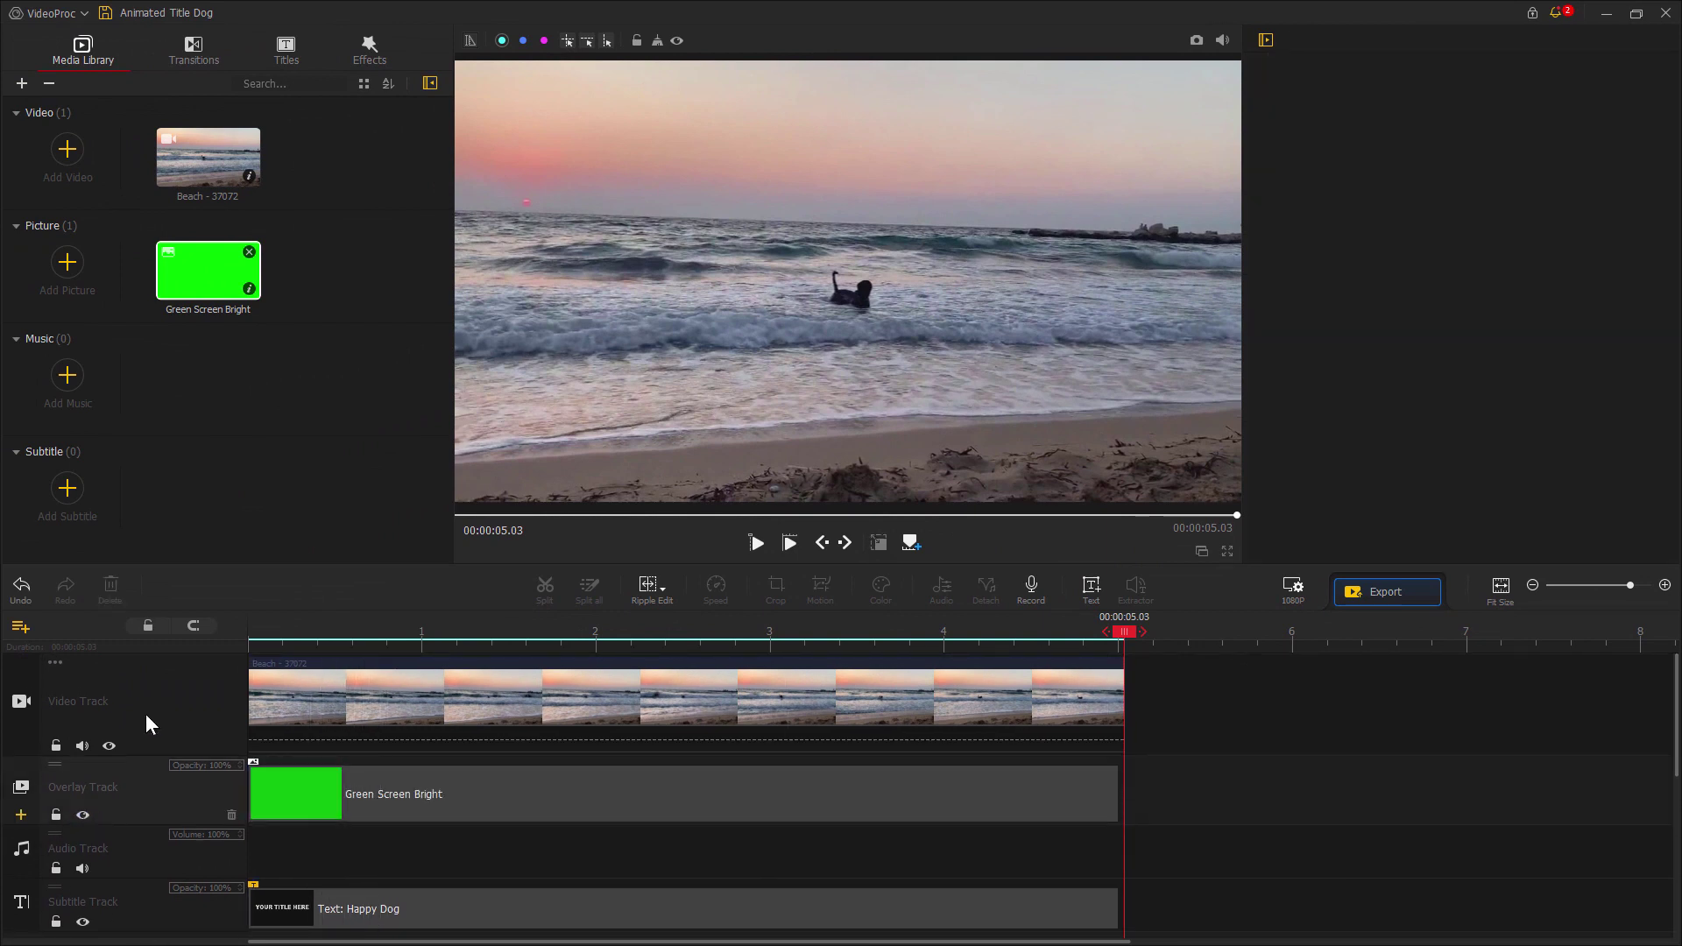
click(109, 746)
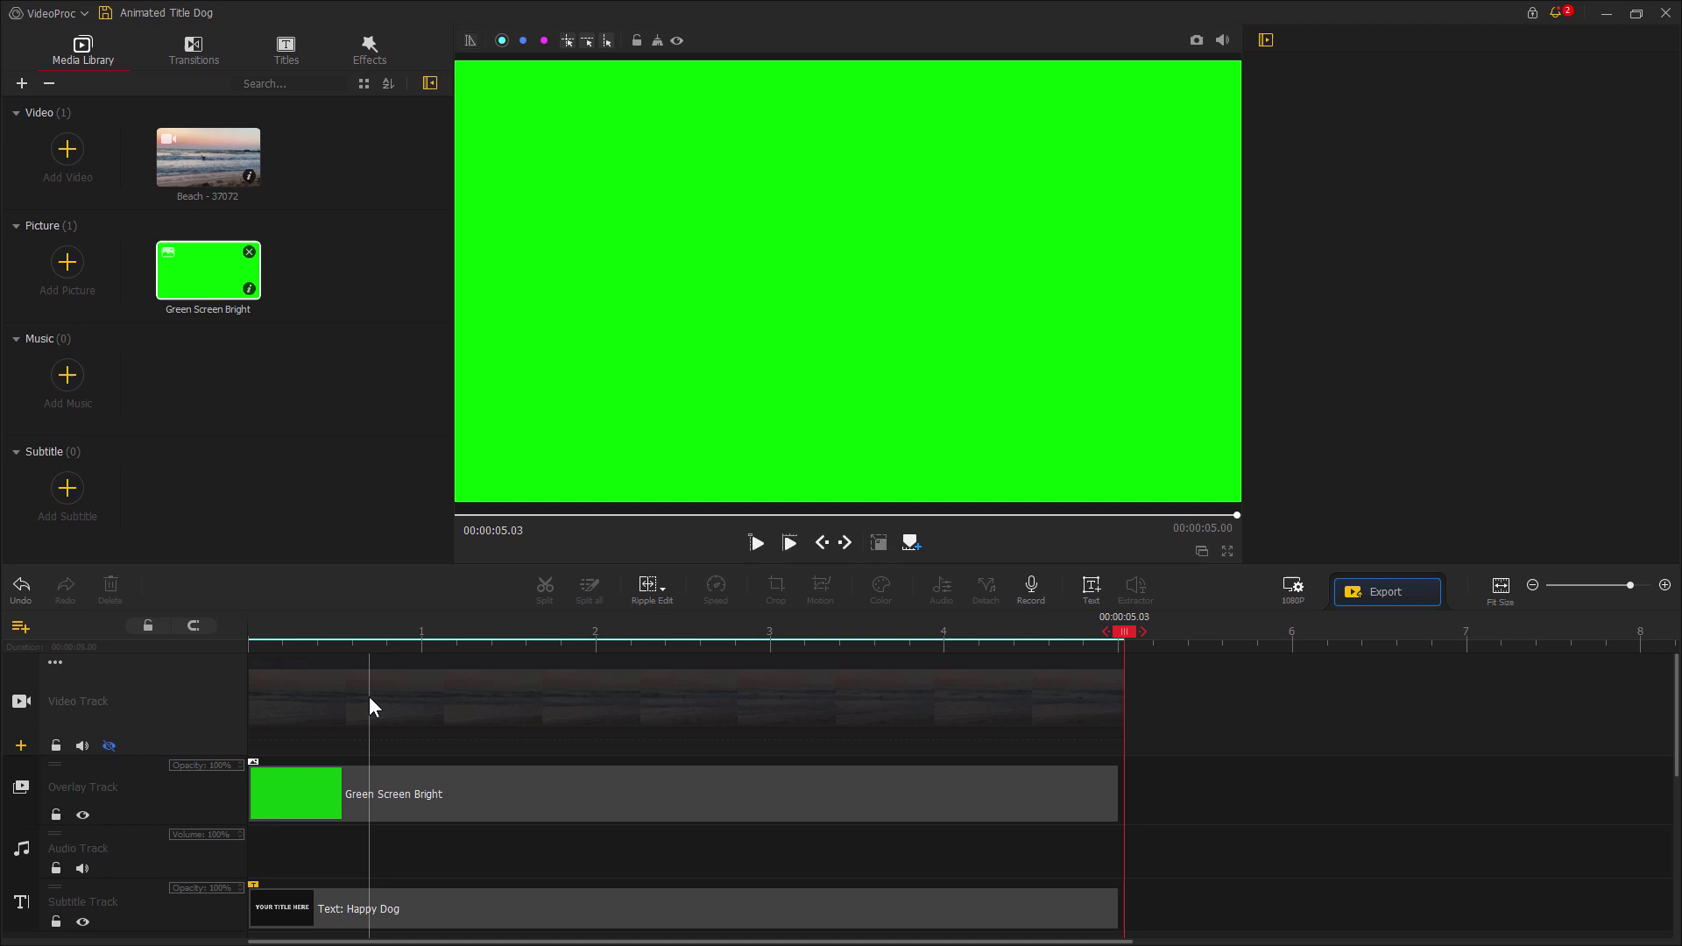
click(409, 633)
drag(409, 633, 636, 622)
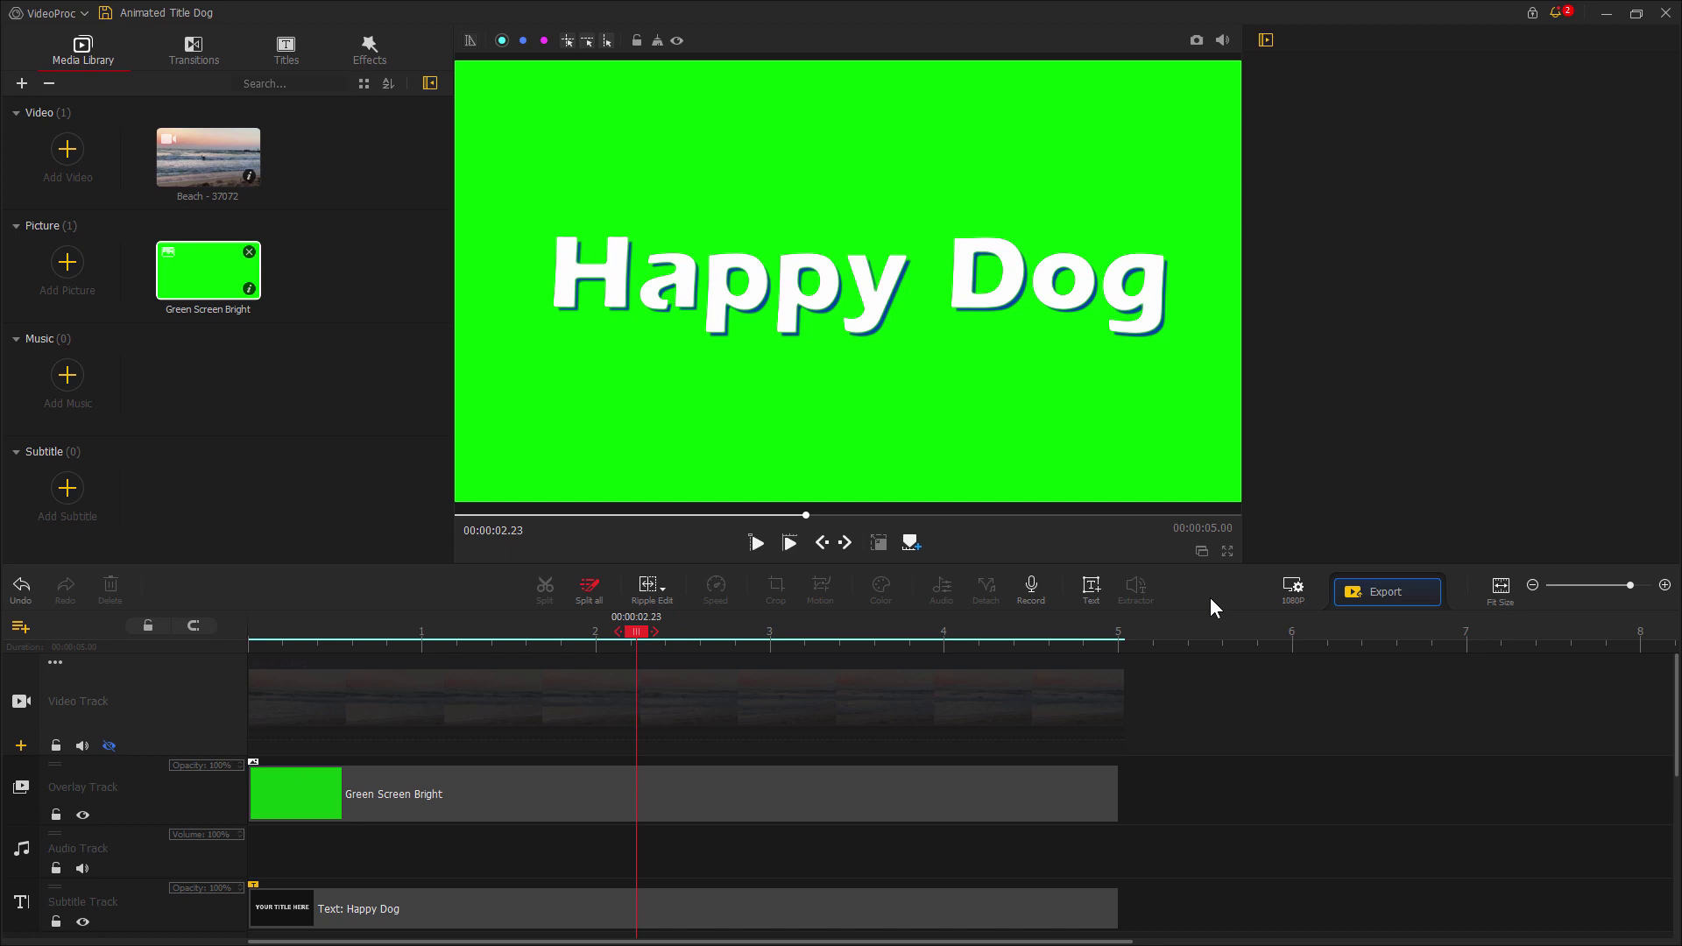
- Export the green-screen title as 'Animated Title Dog - Text.mp4' with High Quality Engine enabled
click(1382, 593)
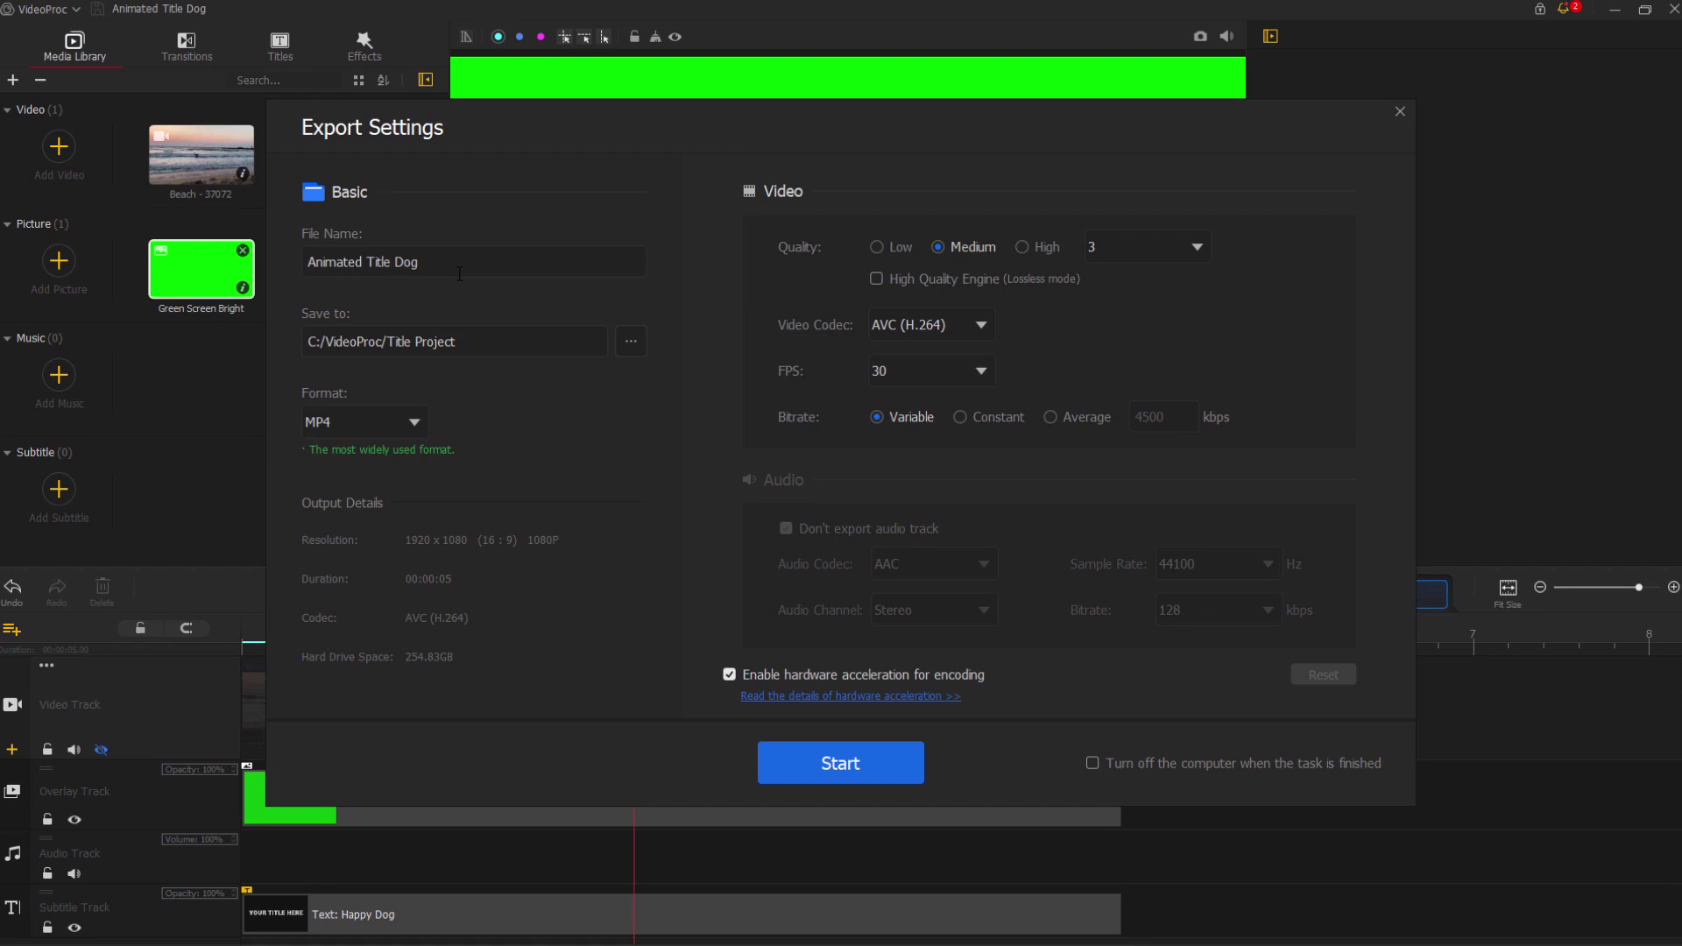
click(459, 275)
text(- Text)
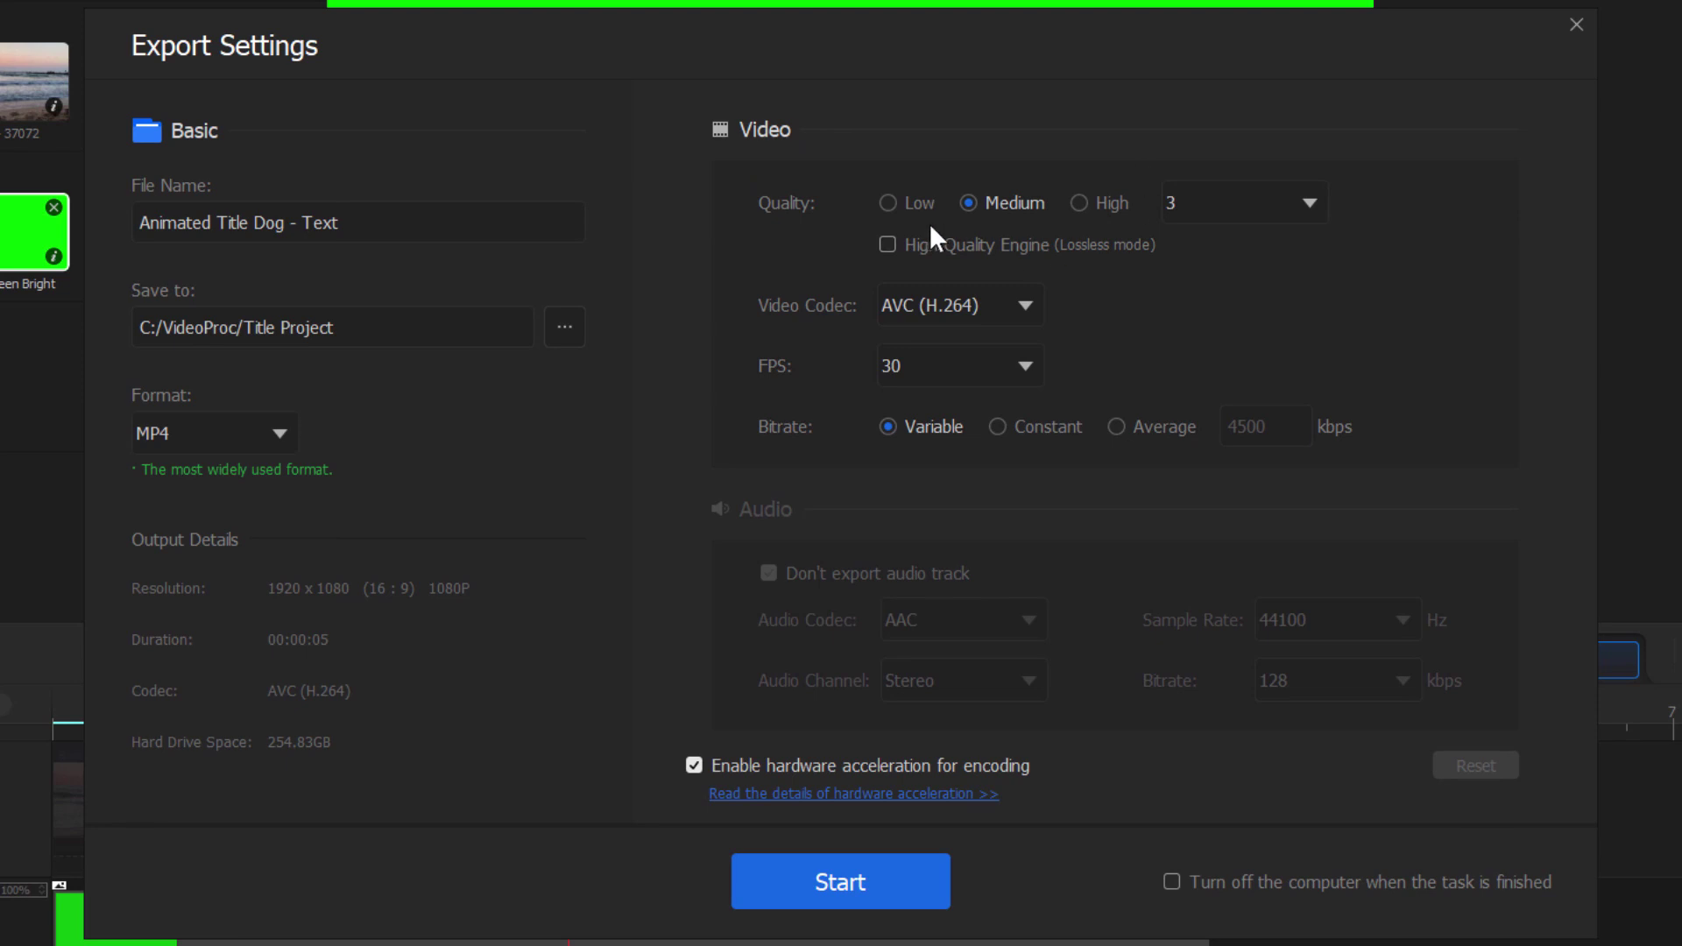
click(886, 247)
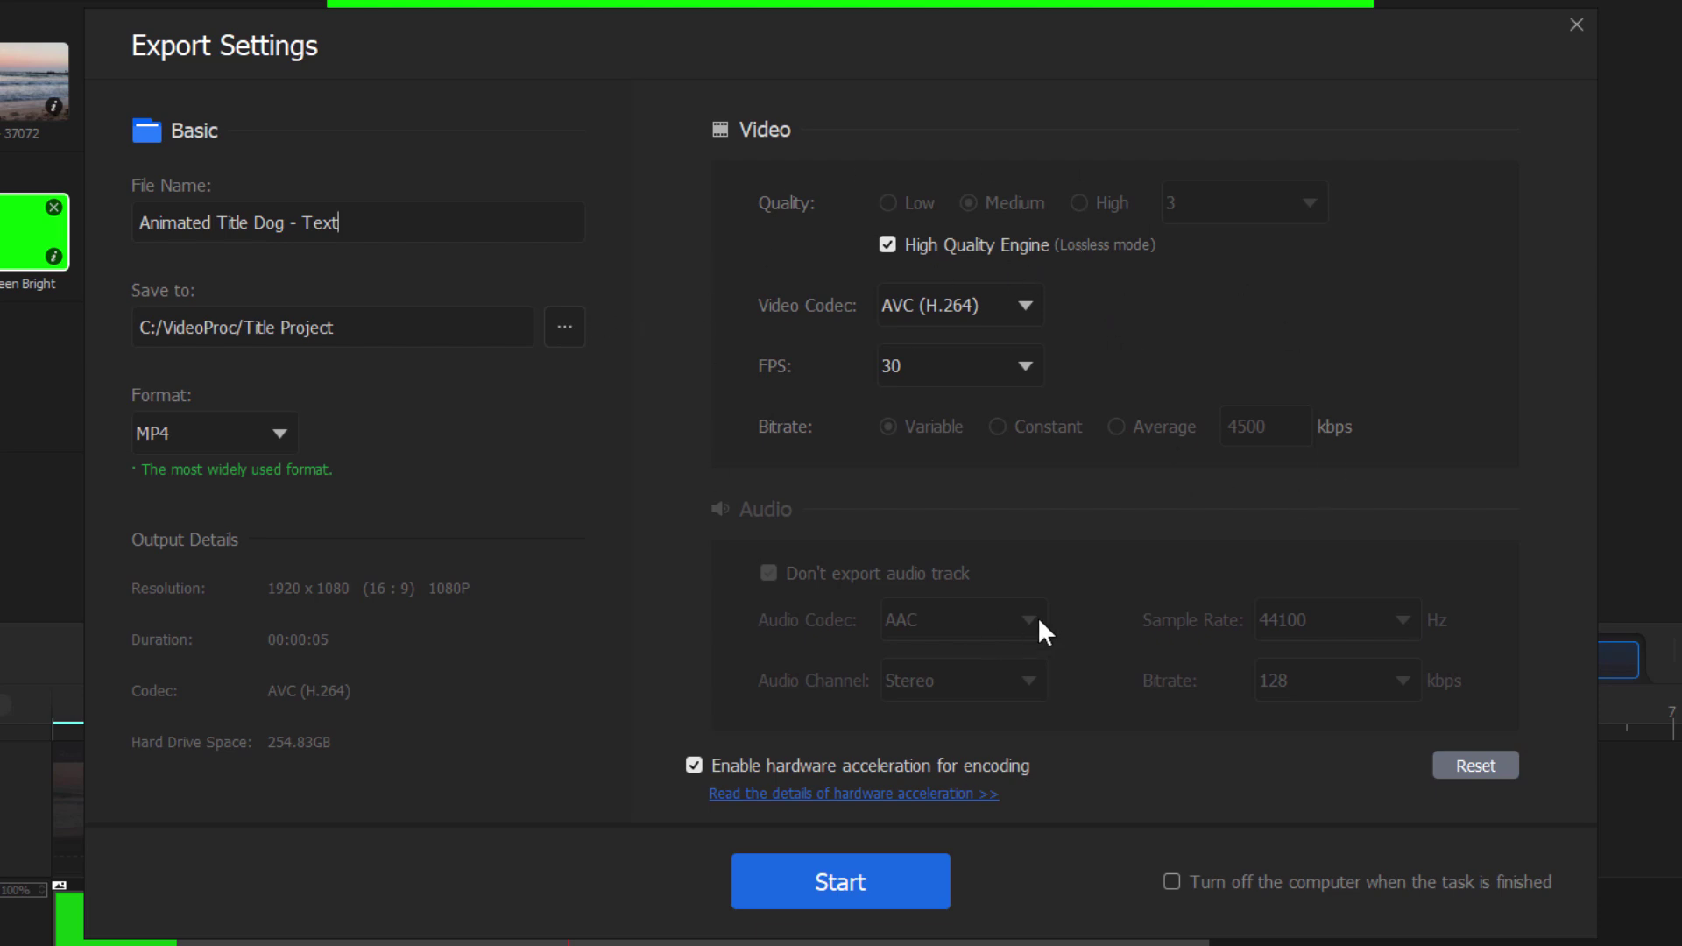
click(825, 879)
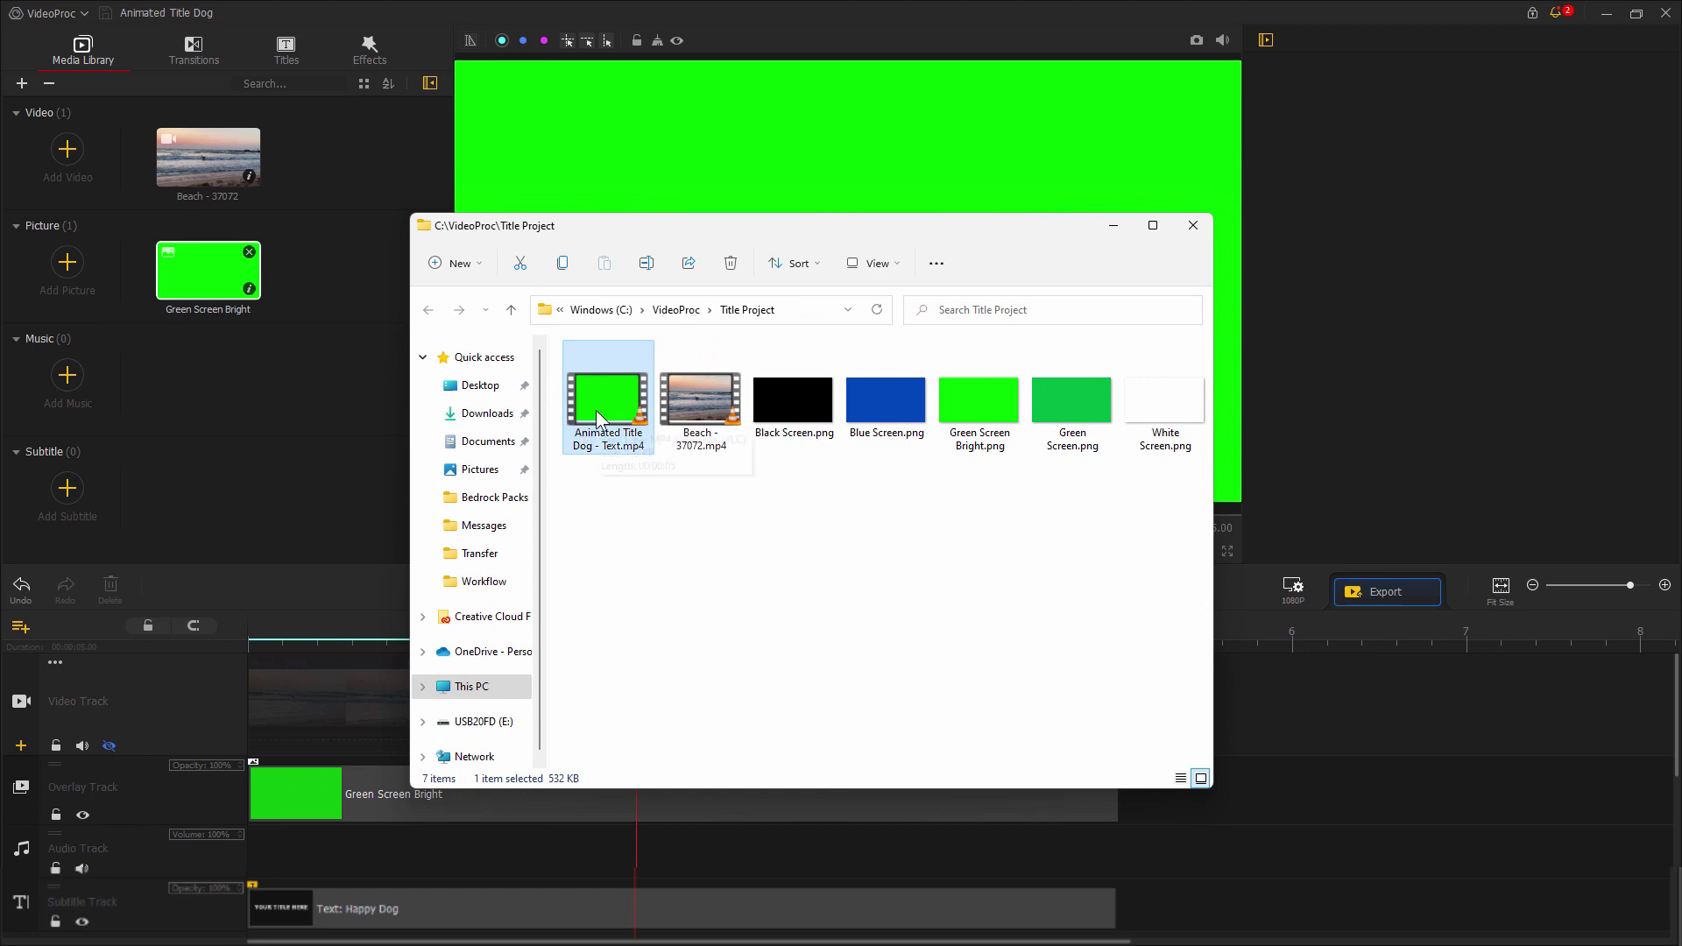
click(481, 169)
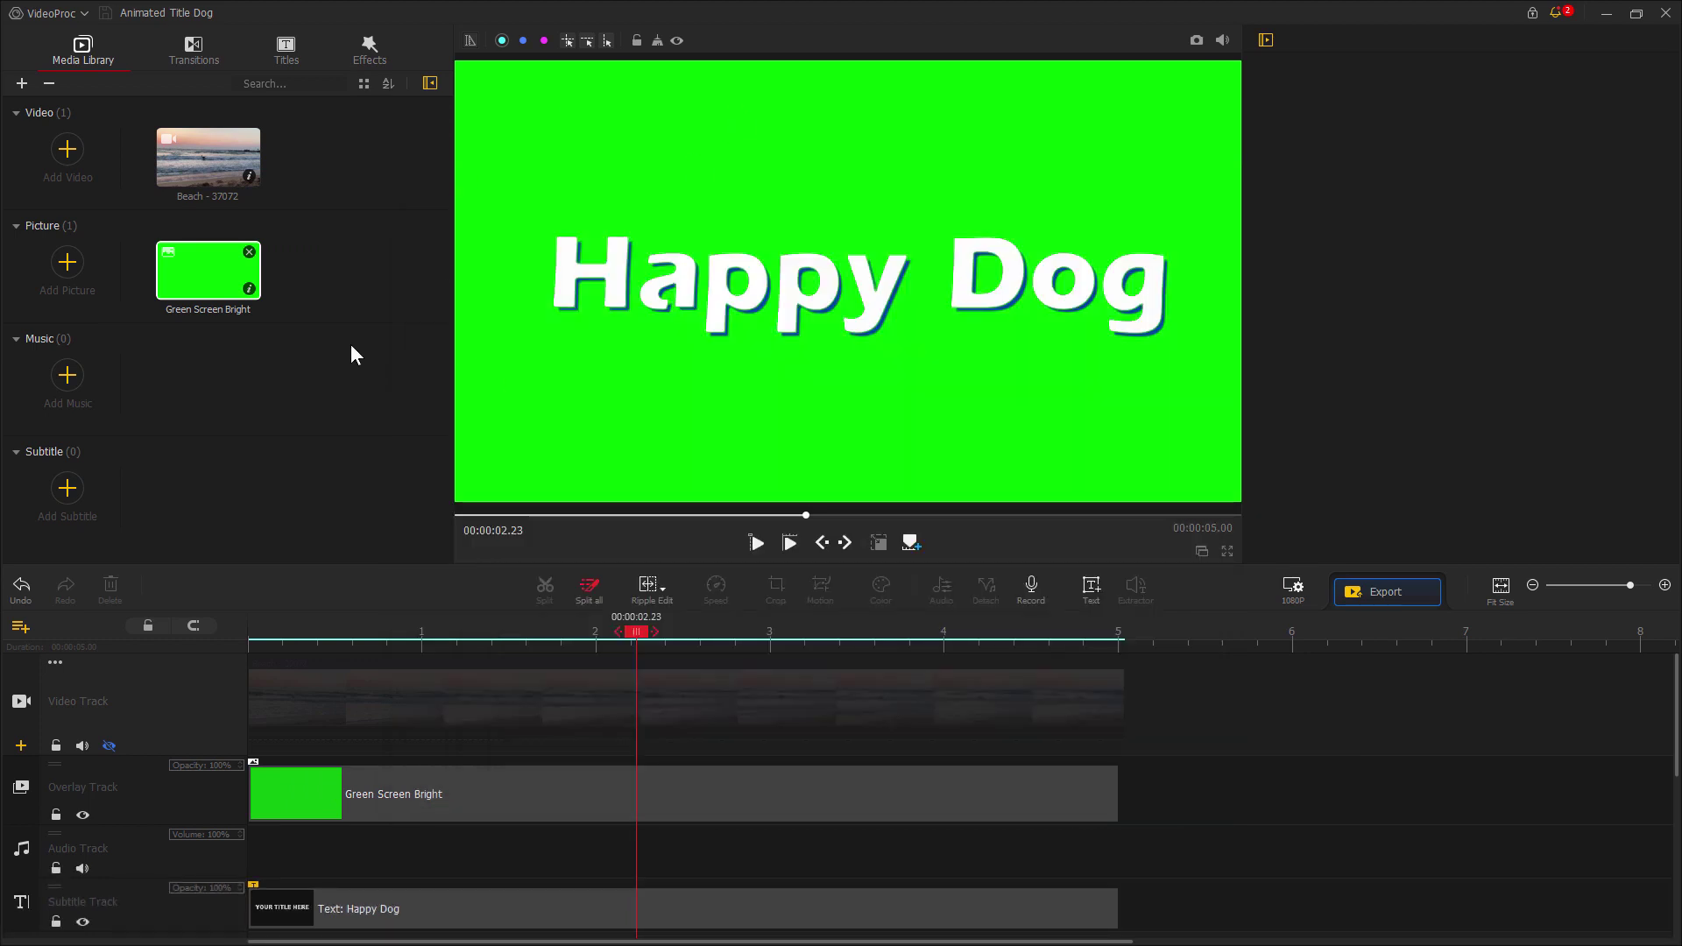
- Hide the Overlay and Subtitle tracks and make the Video Track visible again
click(82, 815)
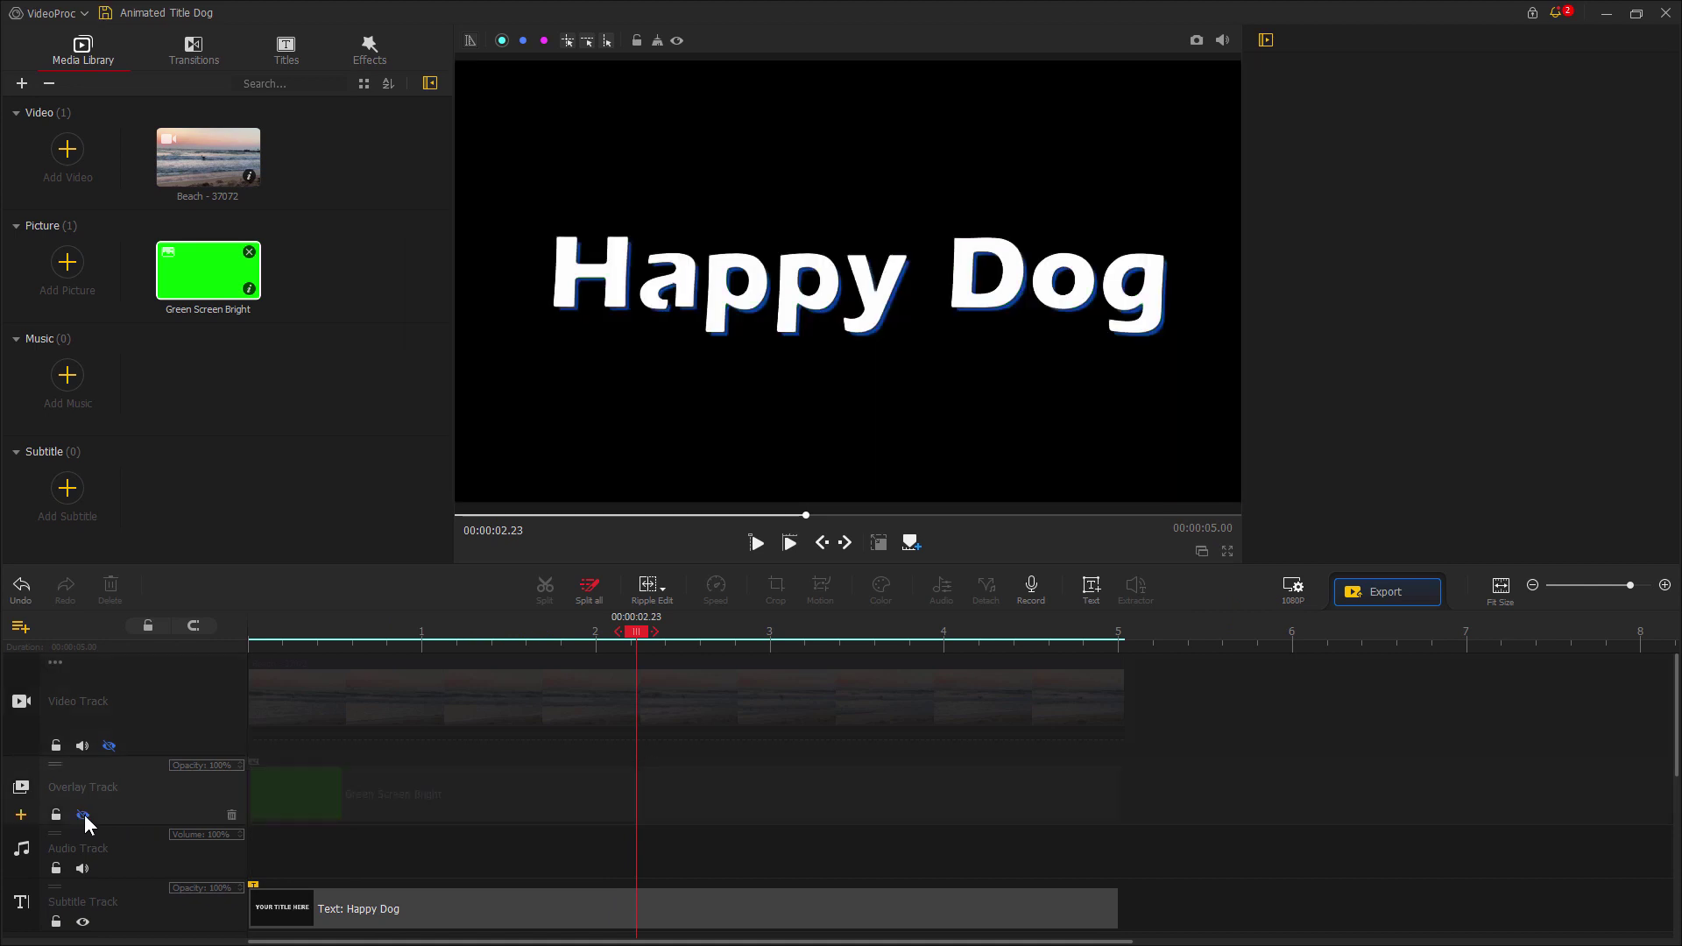
click(83, 921)
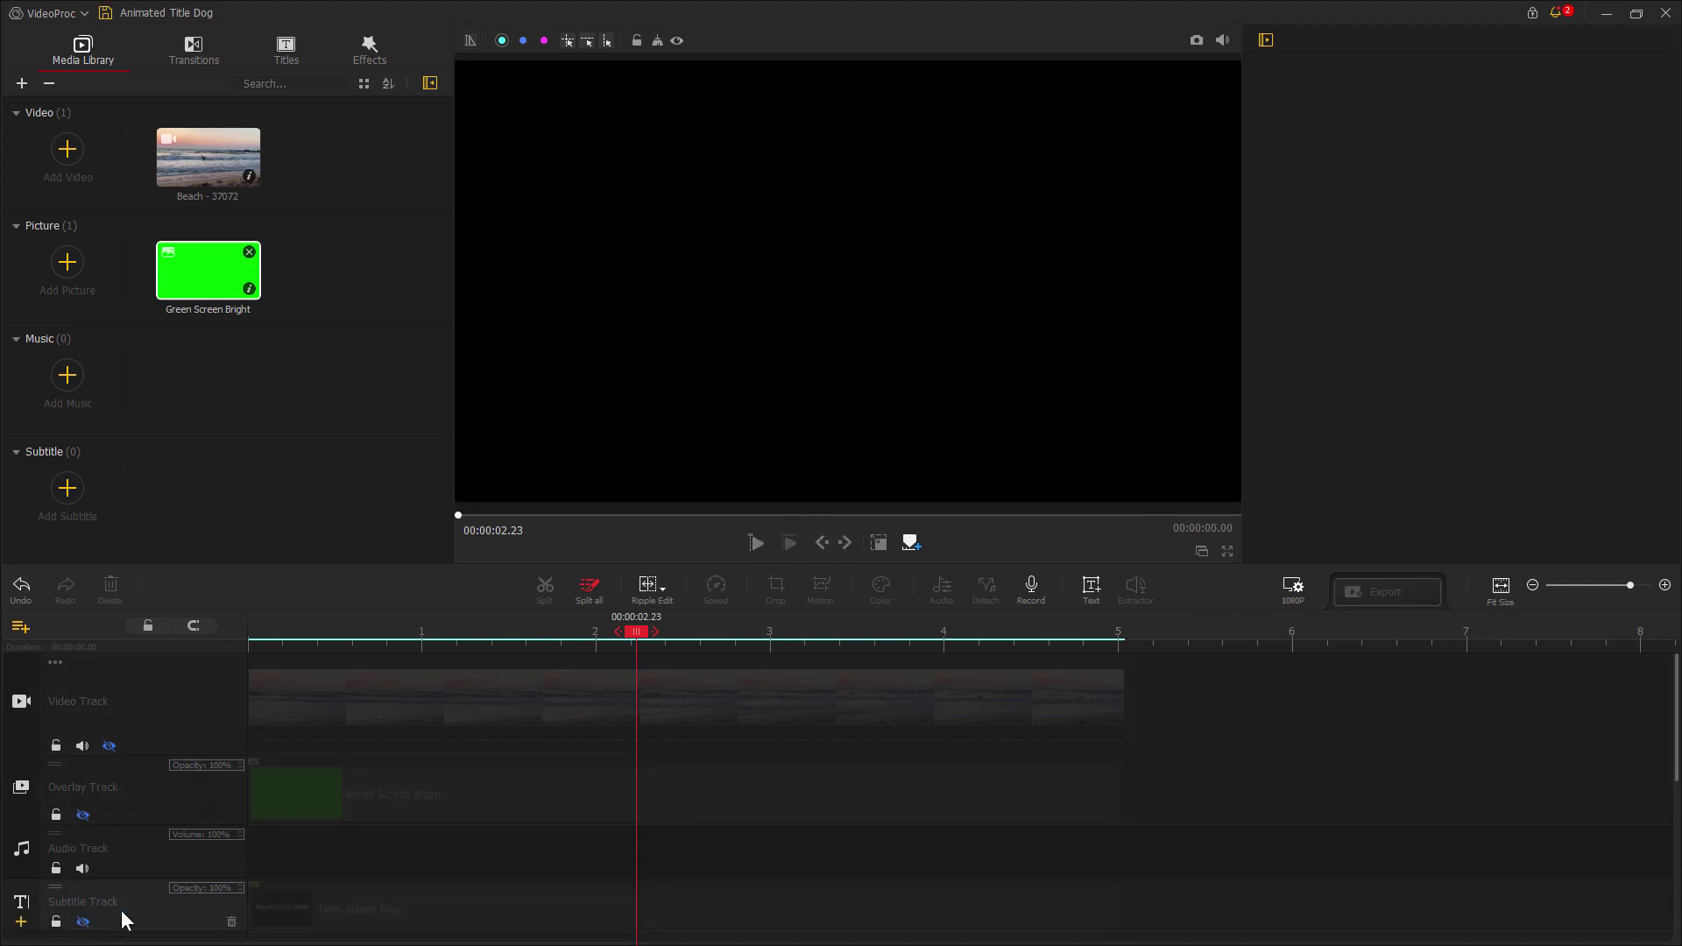
click(455, 701)
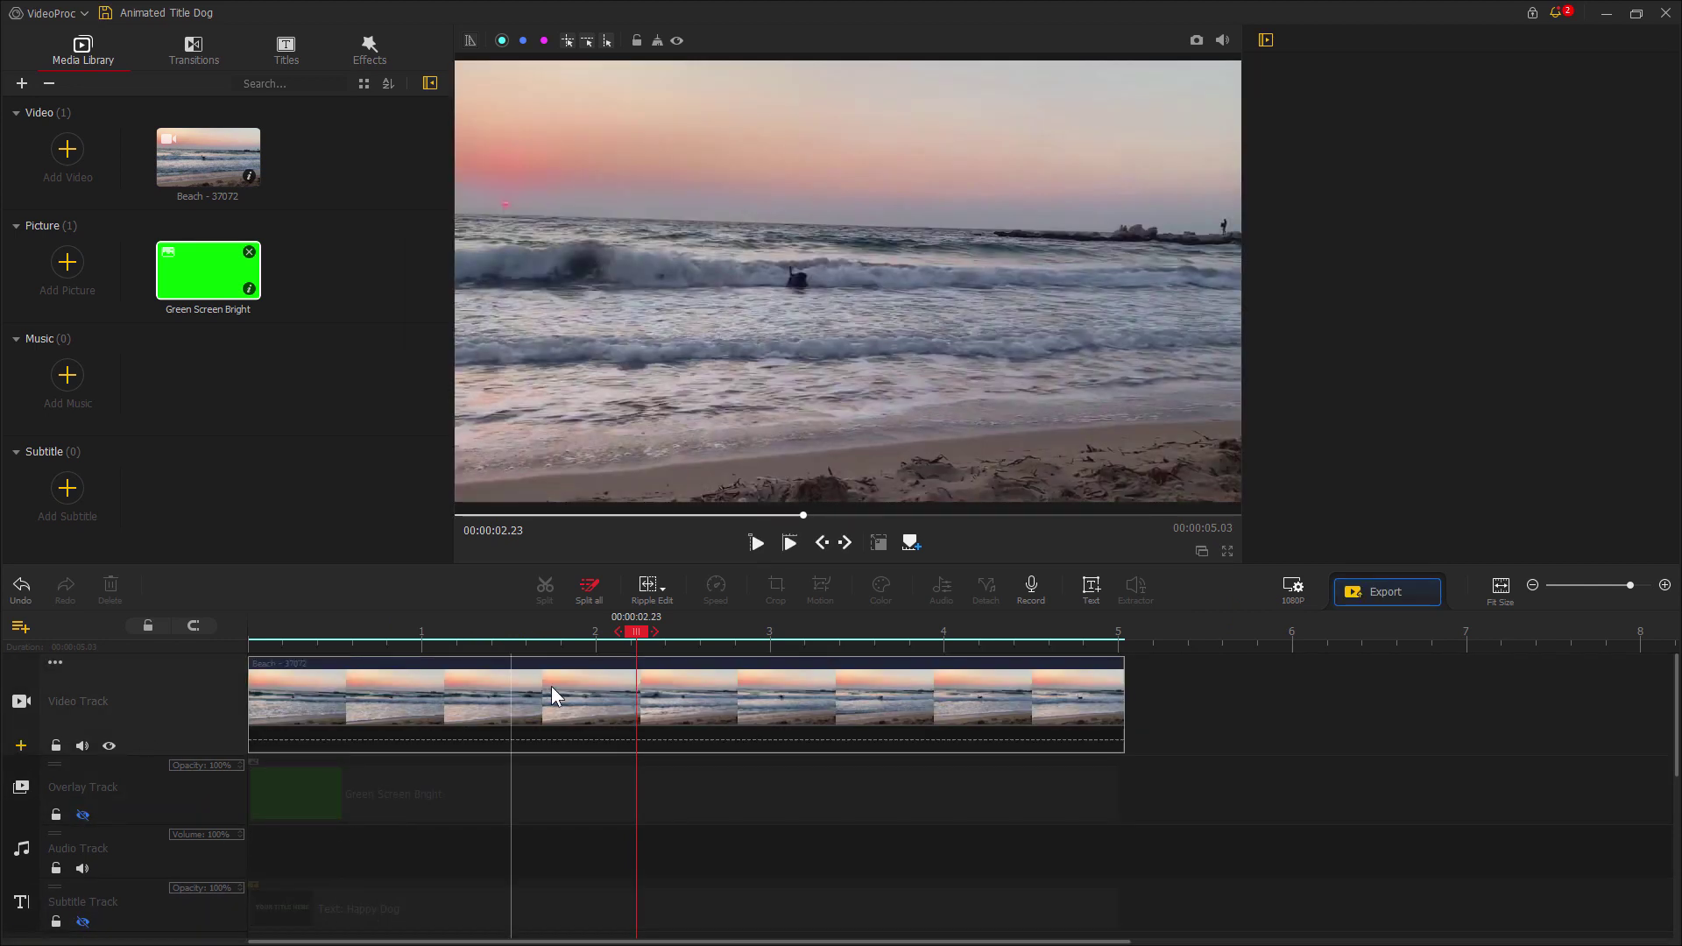
- Extend the Beach - 37072 clip to its full 11.72-second length and return the playhead to the start
drag(1122, 692, 1534, 715)
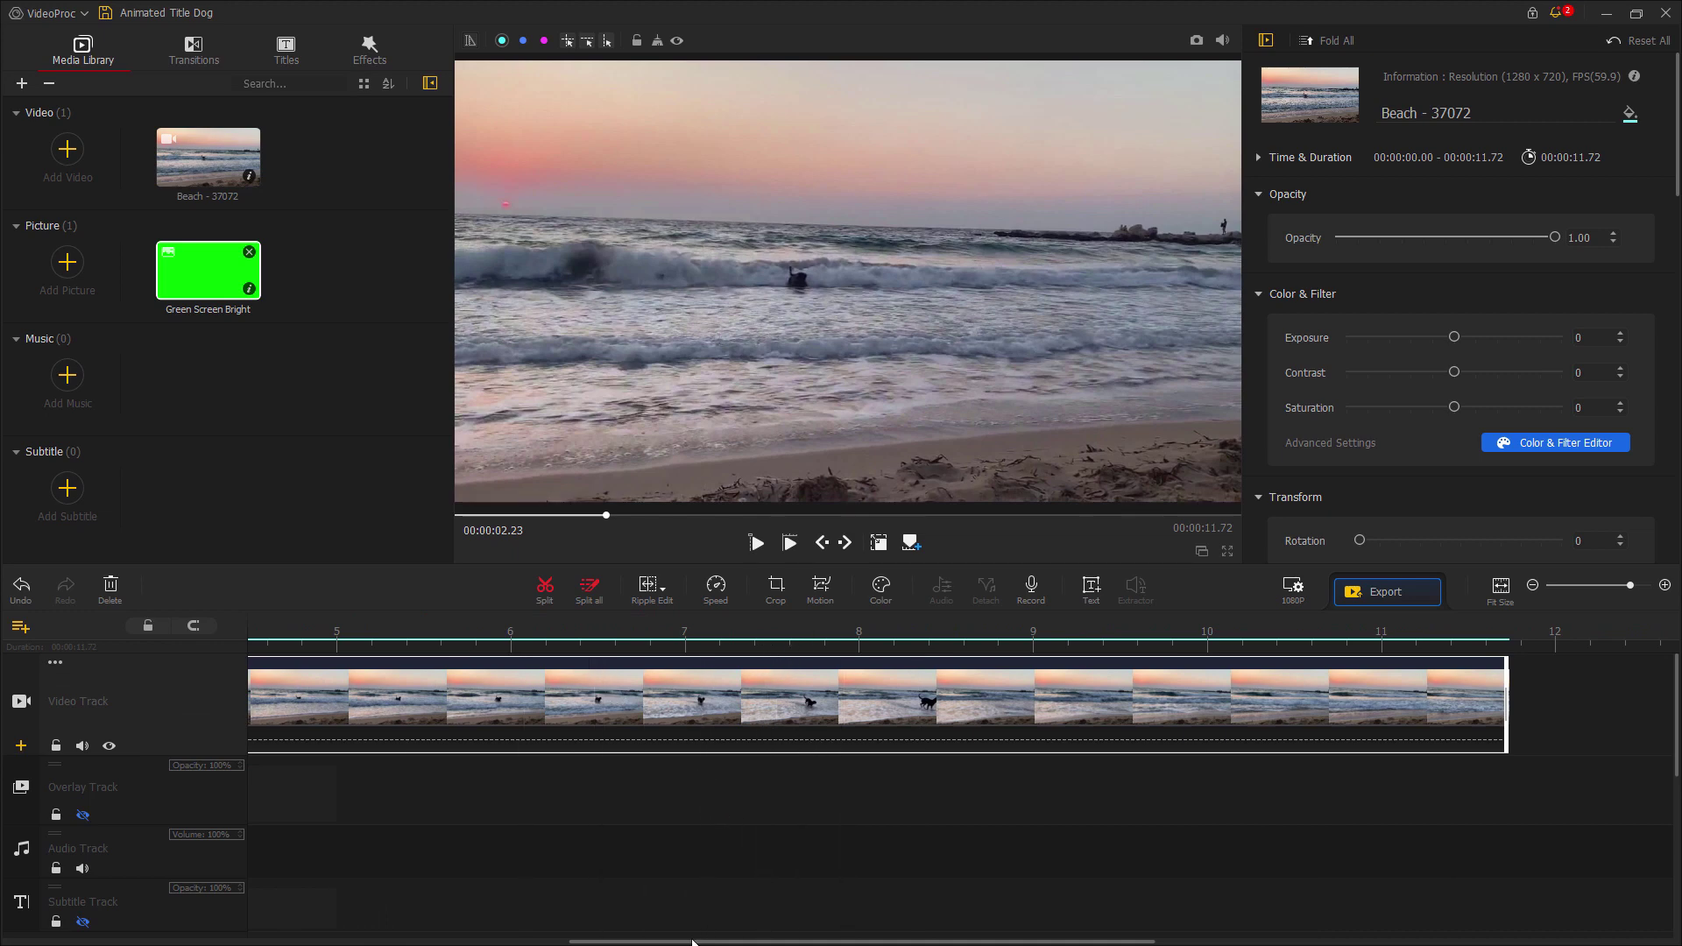
drag(693, 942, 372, 942)
click(251, 631)
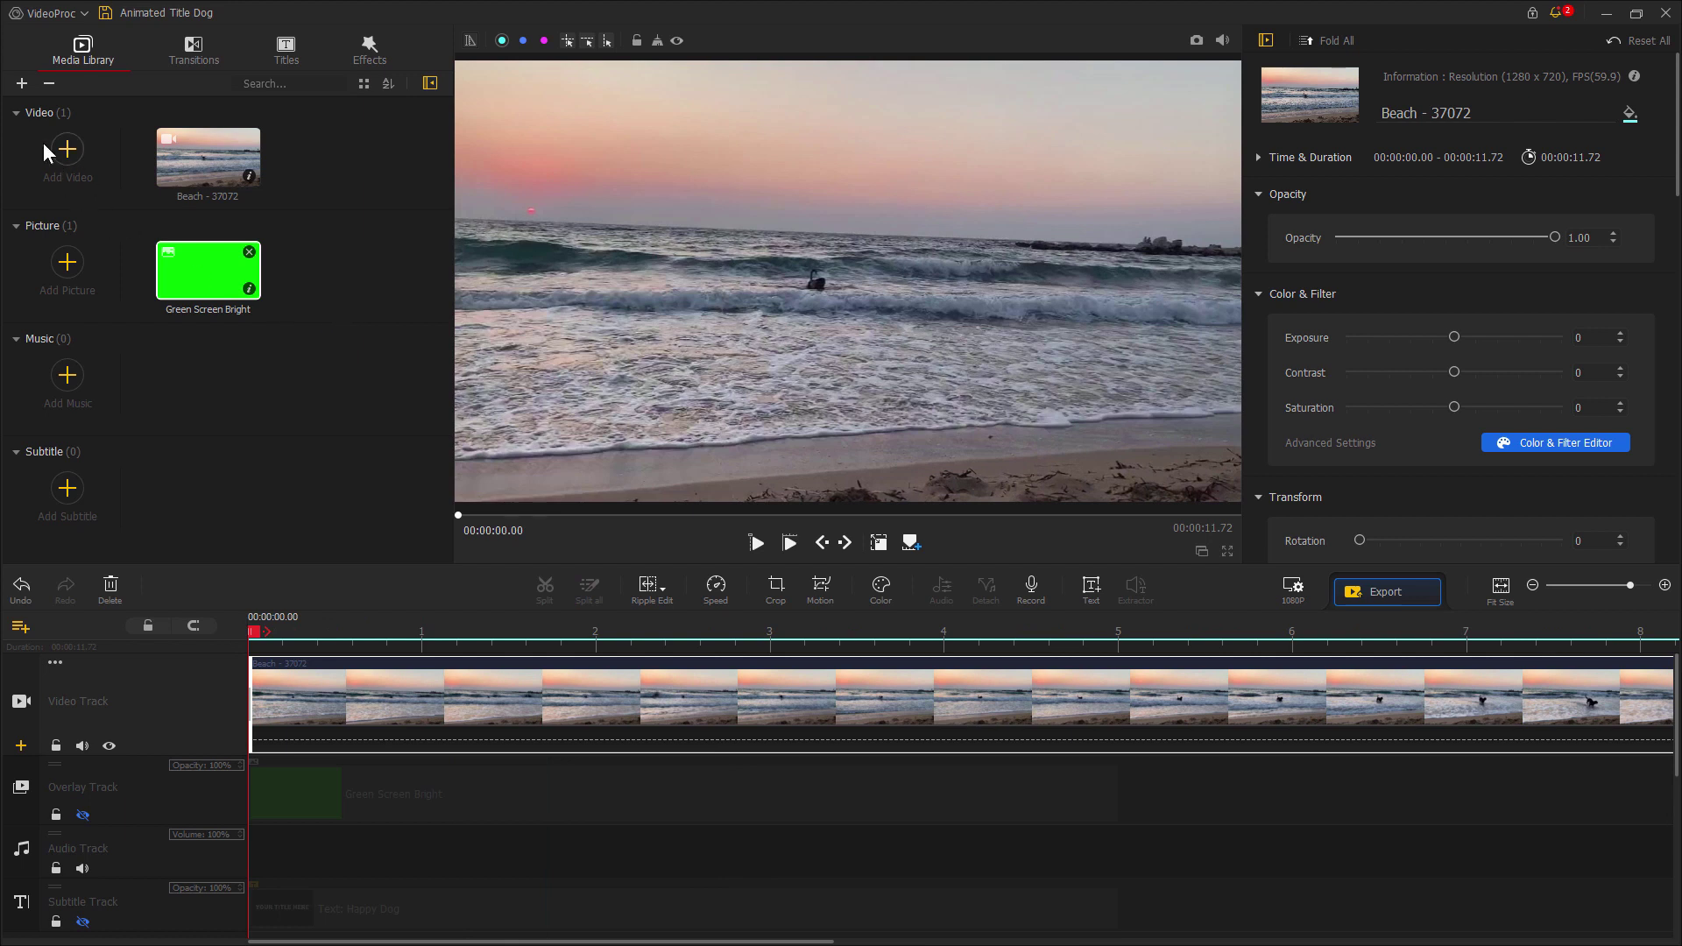
- Import the exported 'Animated Title Dog - Text' video into the media library
click(71, 153)
click(200, 171)
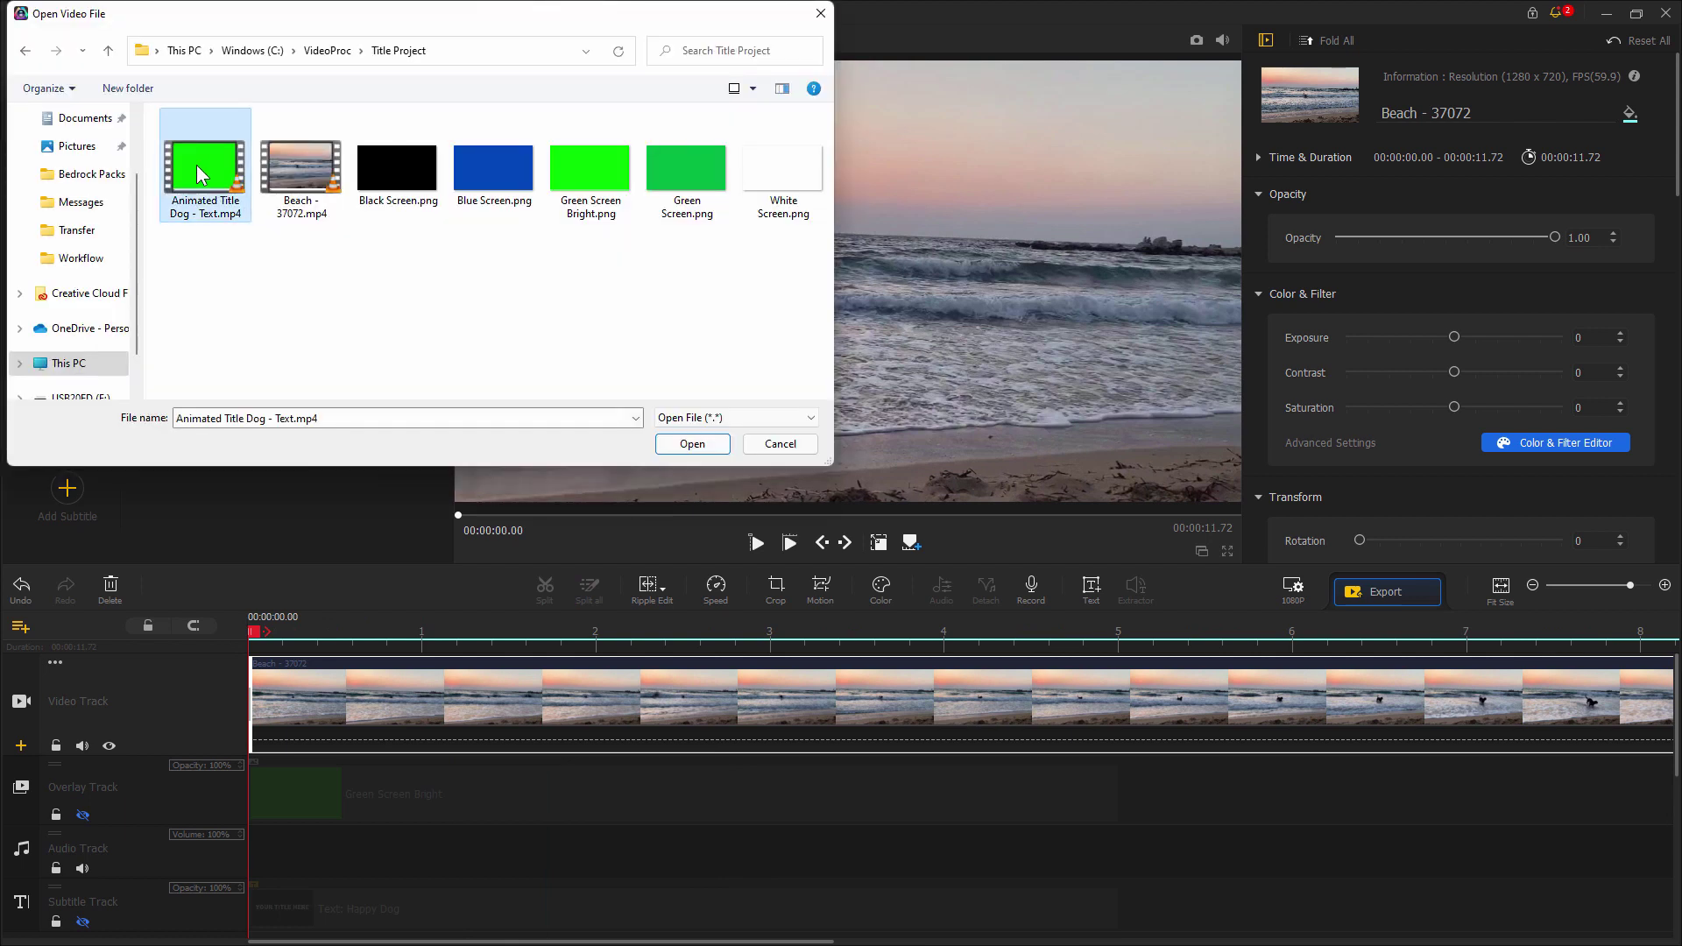
click(692, 443)
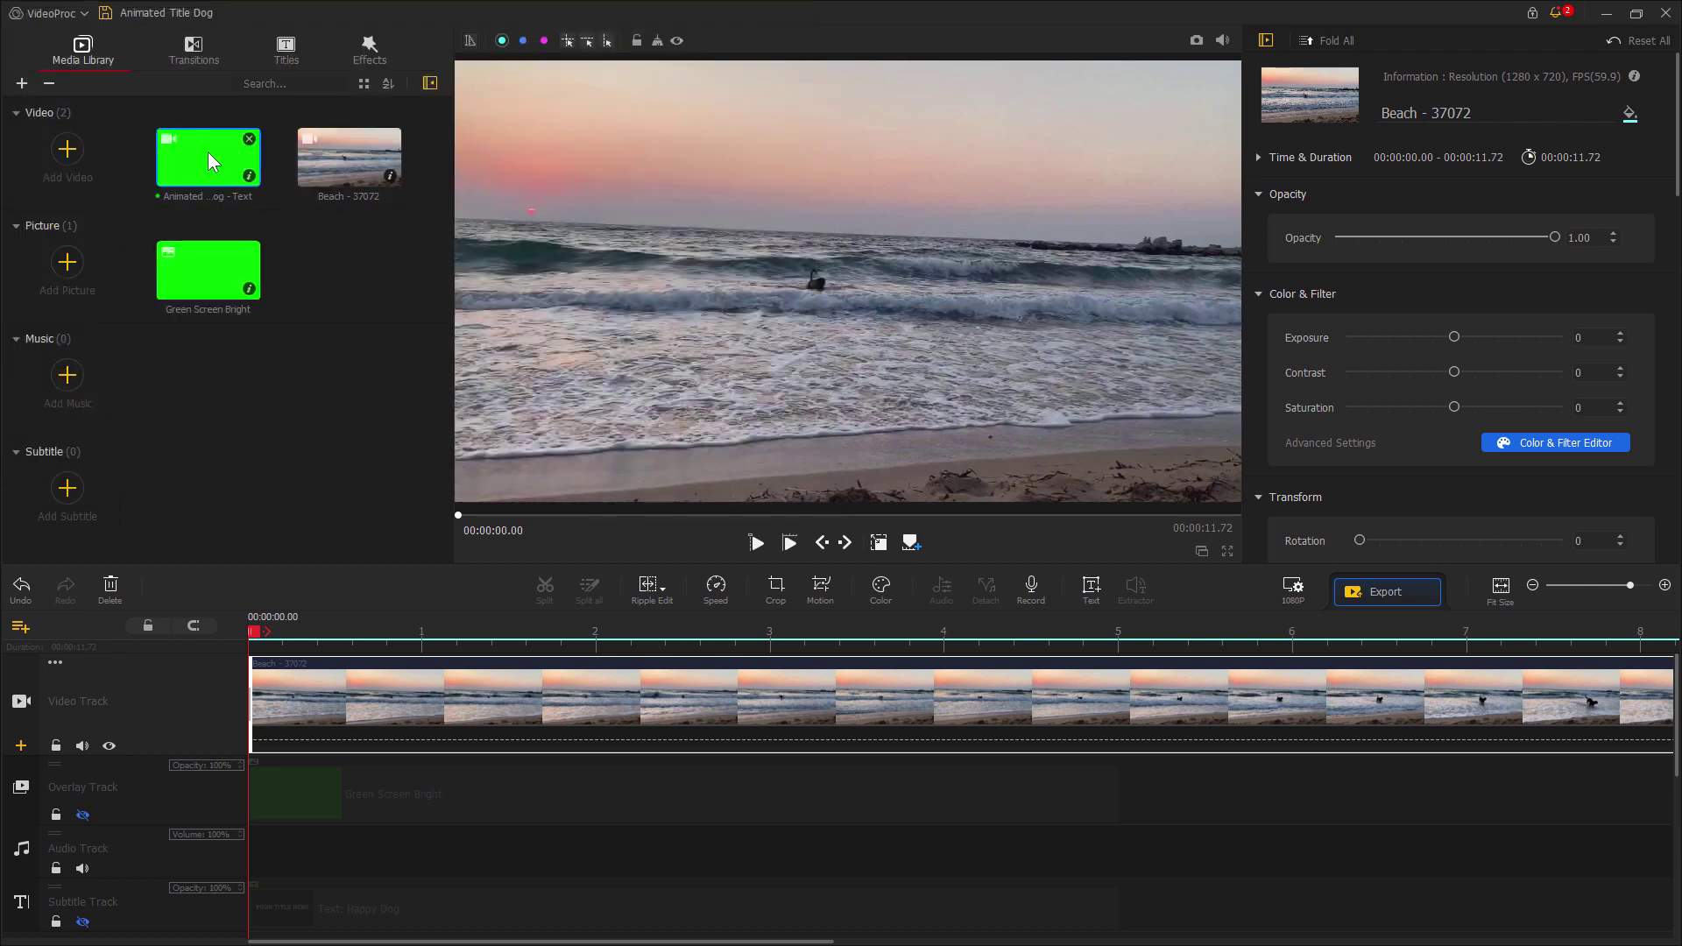
- Show the green screen overlay and add a second empty overlay track, Overlay Track1
click(82, 814)
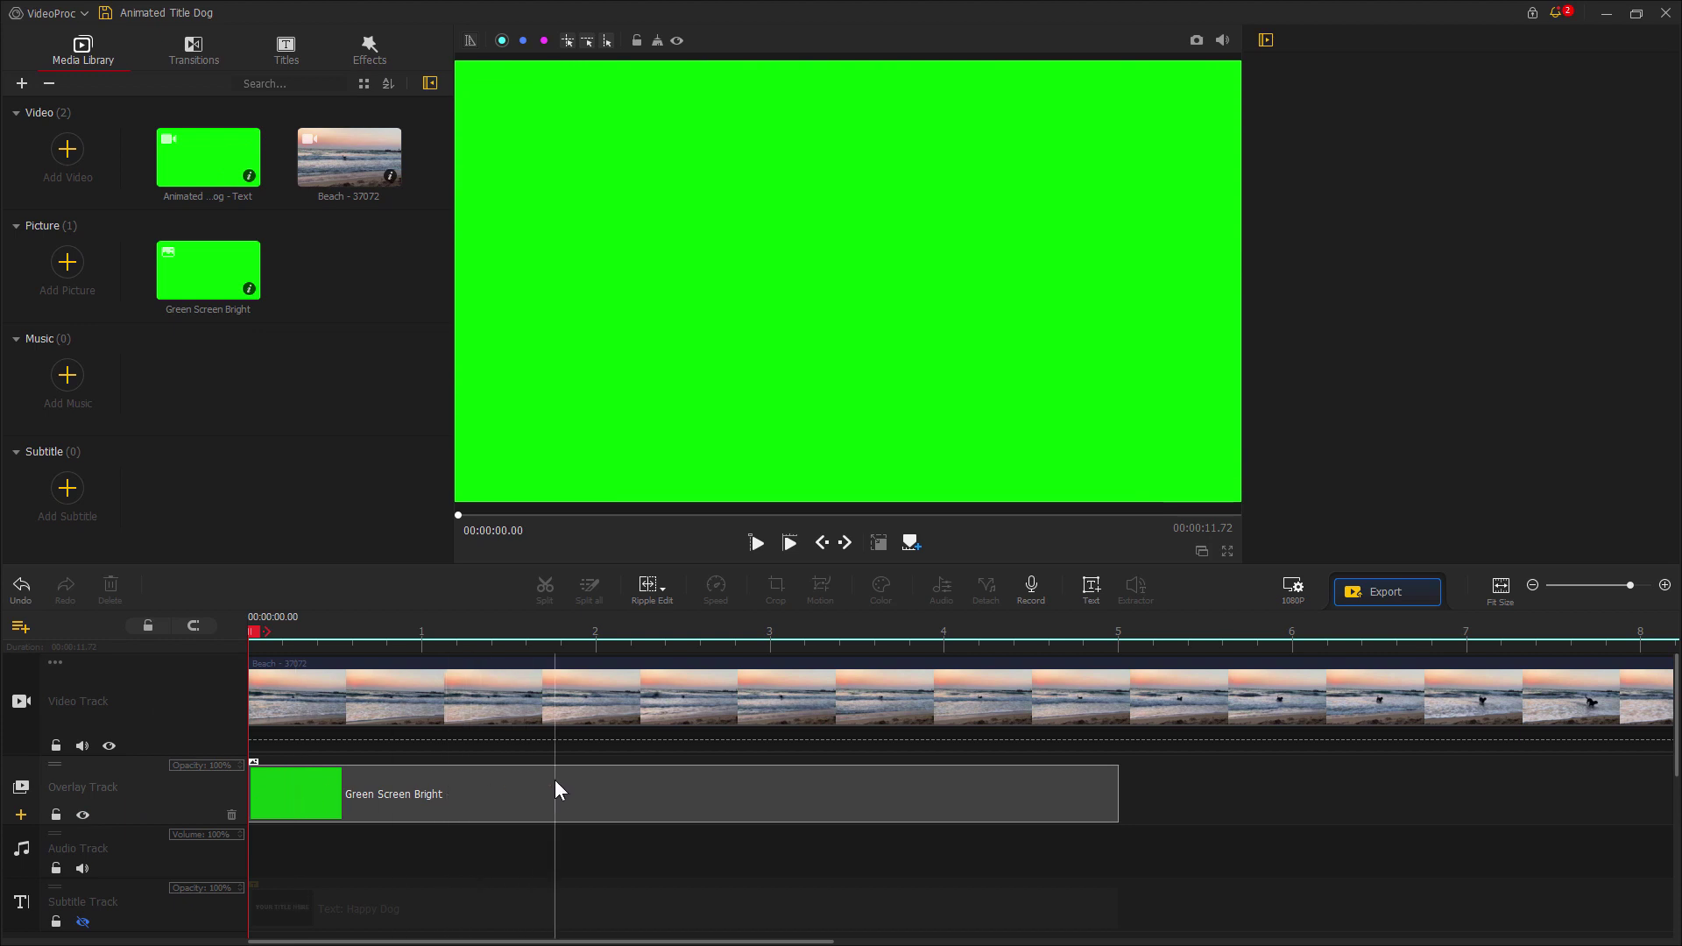
click(22, 816)
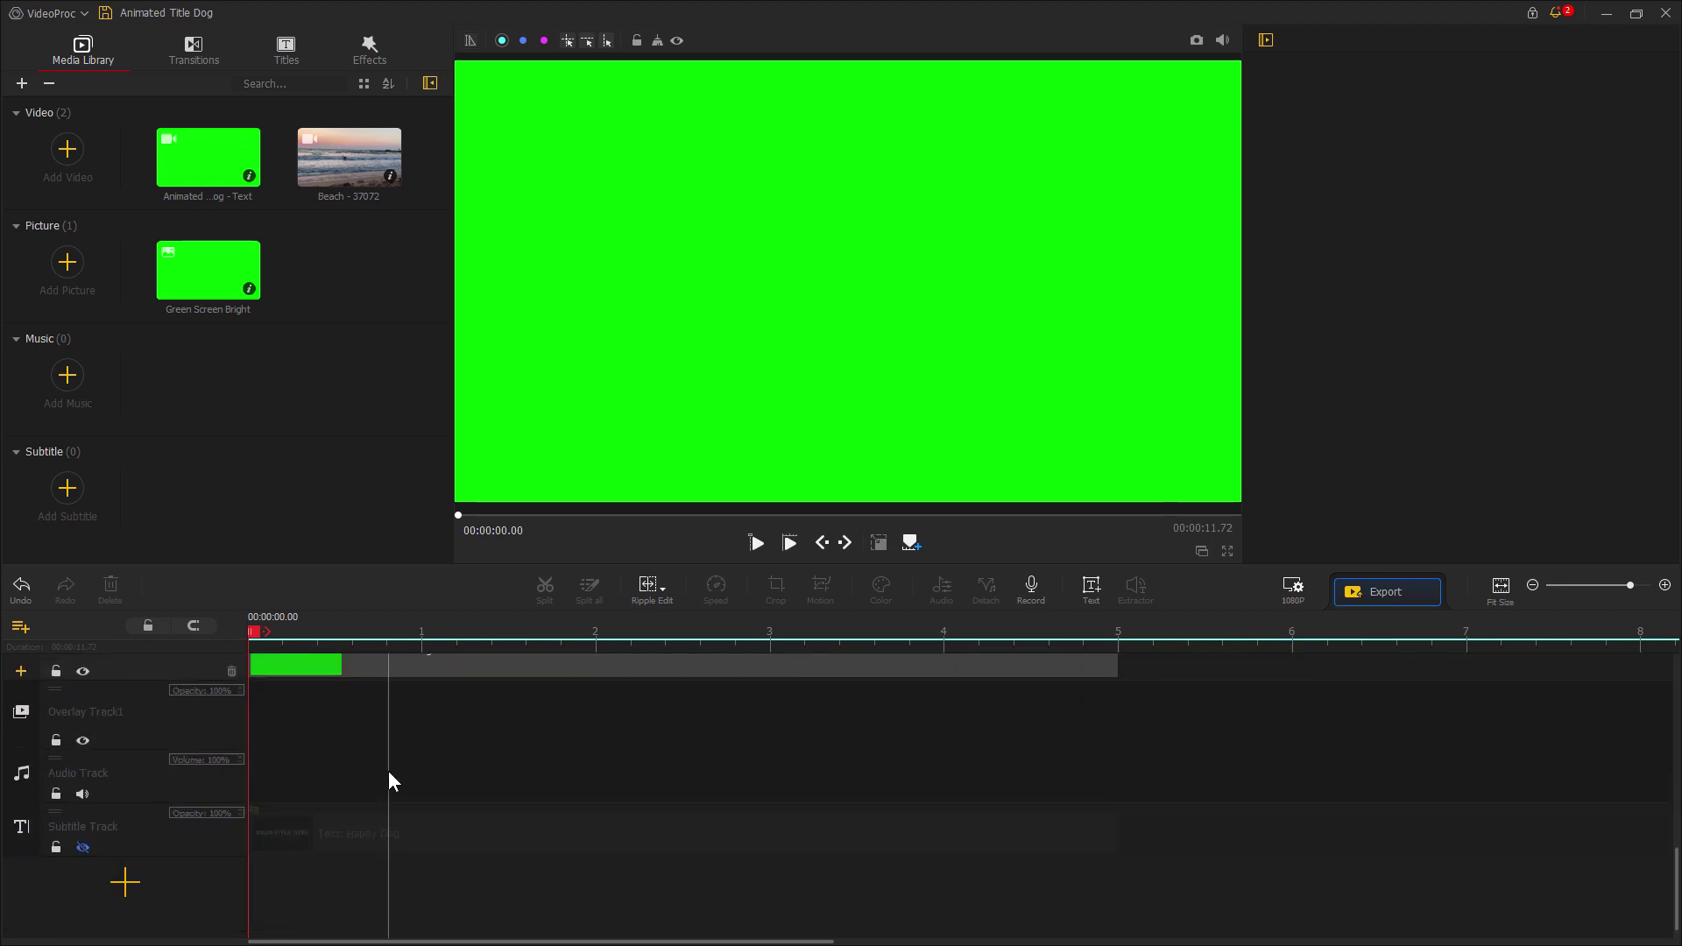
scroll(387, 769, up, 3)
scroll(368, 792, down, 2)
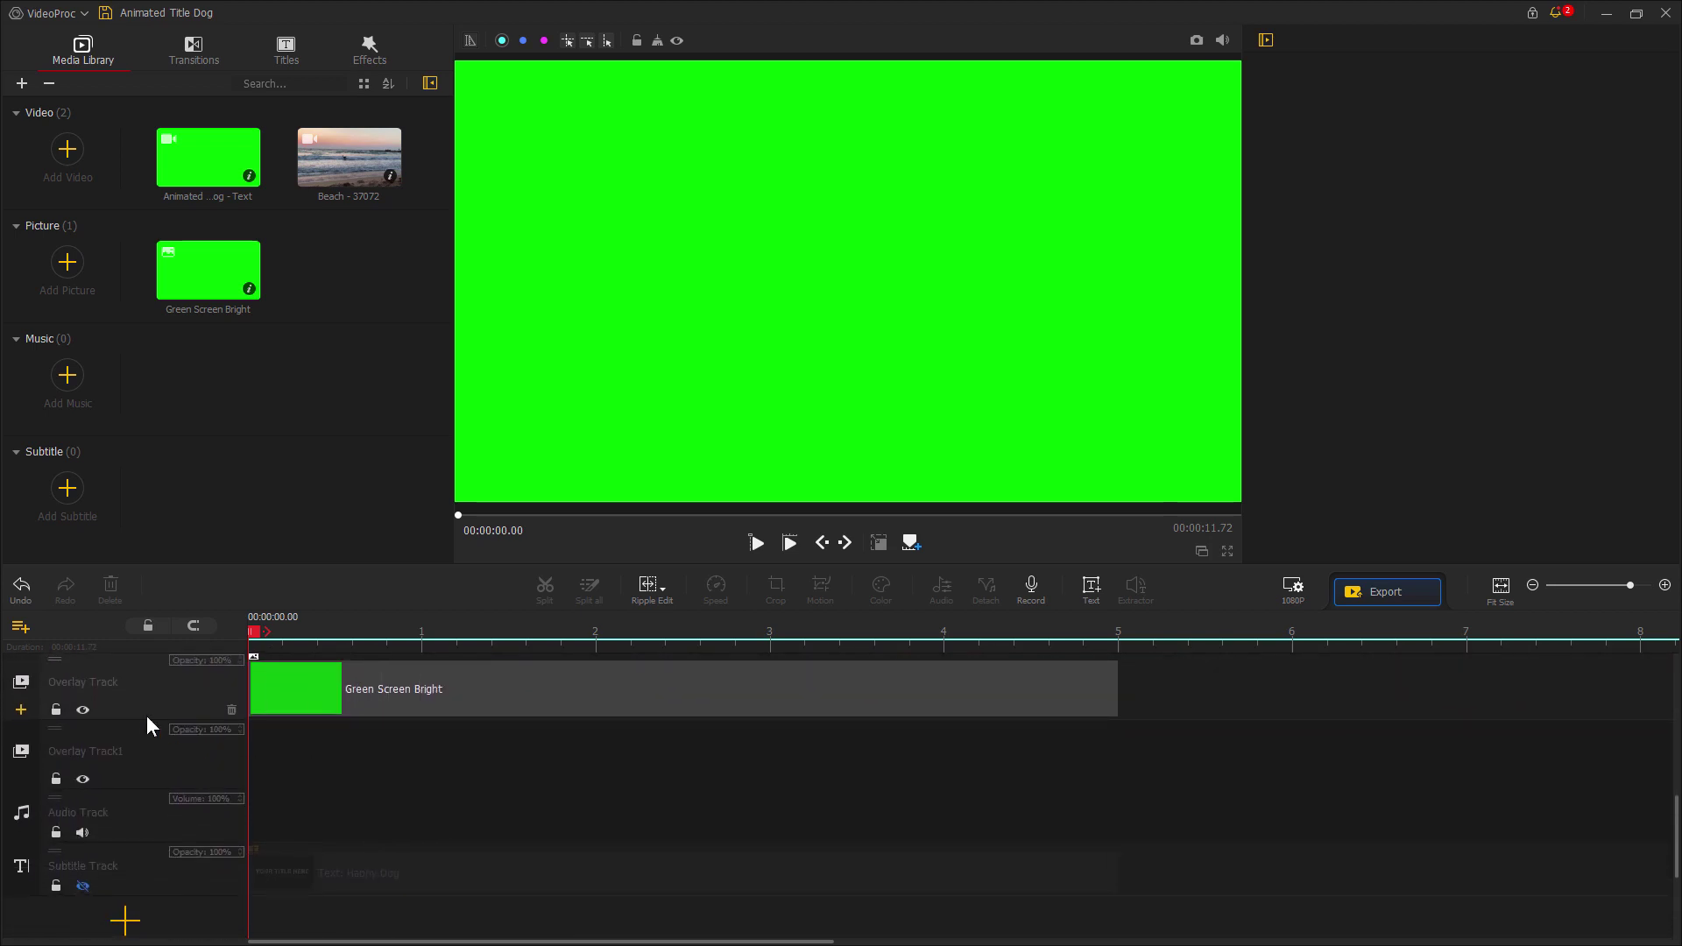
- Hide the green screen layer and place the title clip on Overlay Track1, fitted to screen width
click(83, 709)
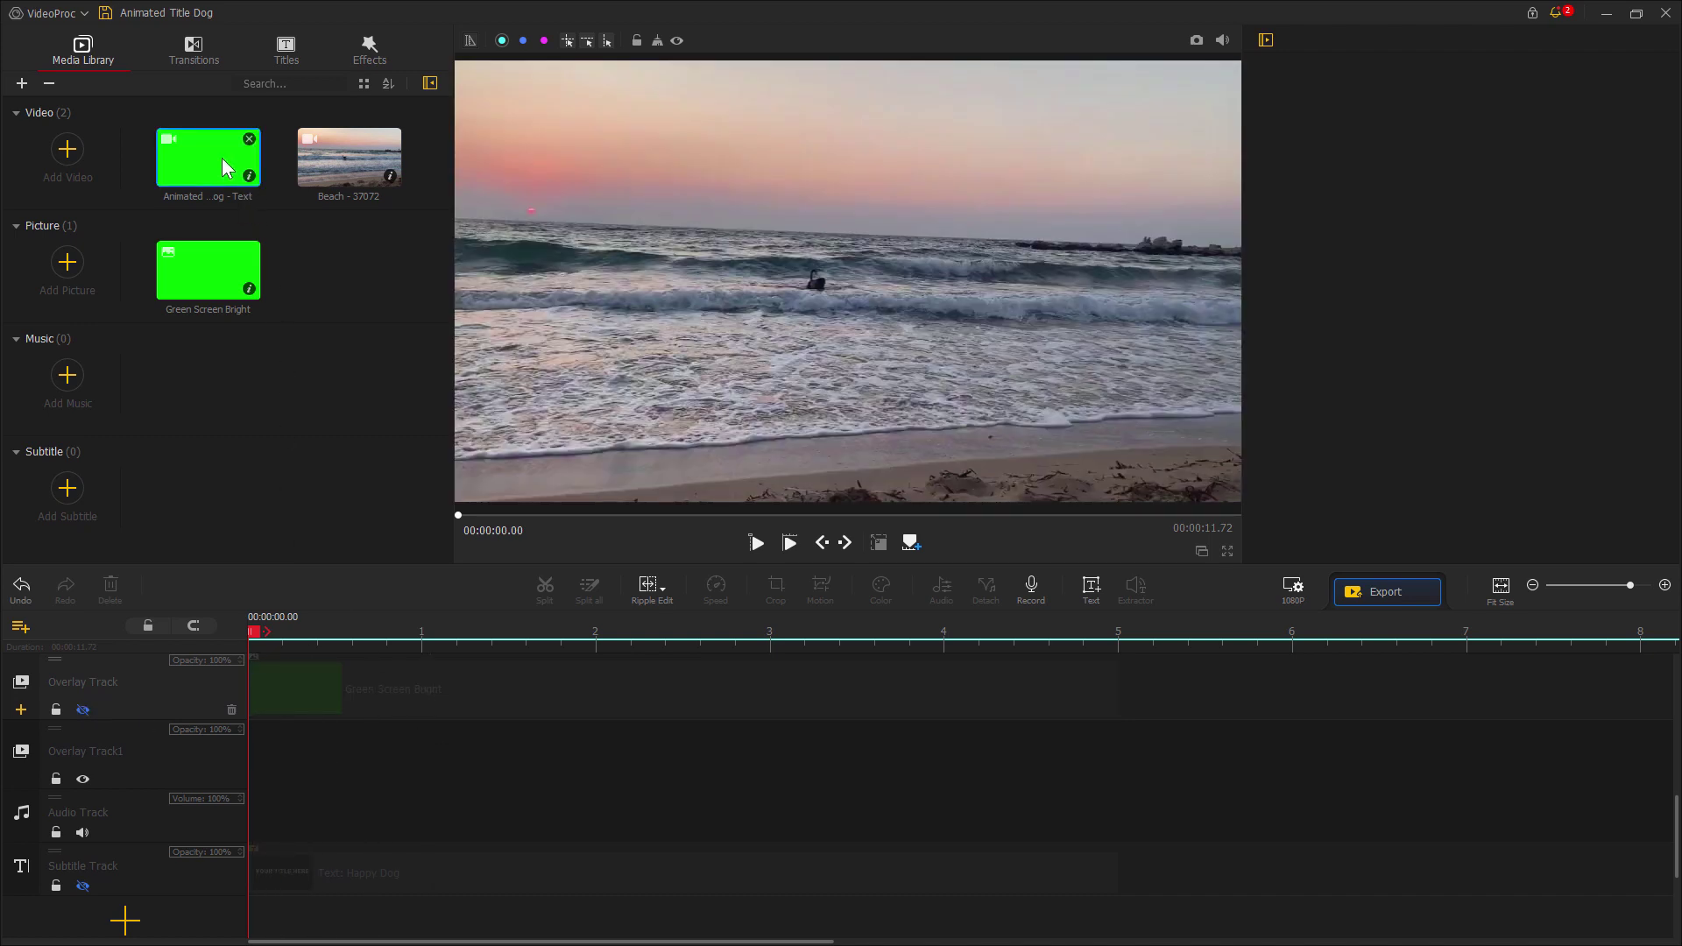
drag(223, 165, 315, 851)
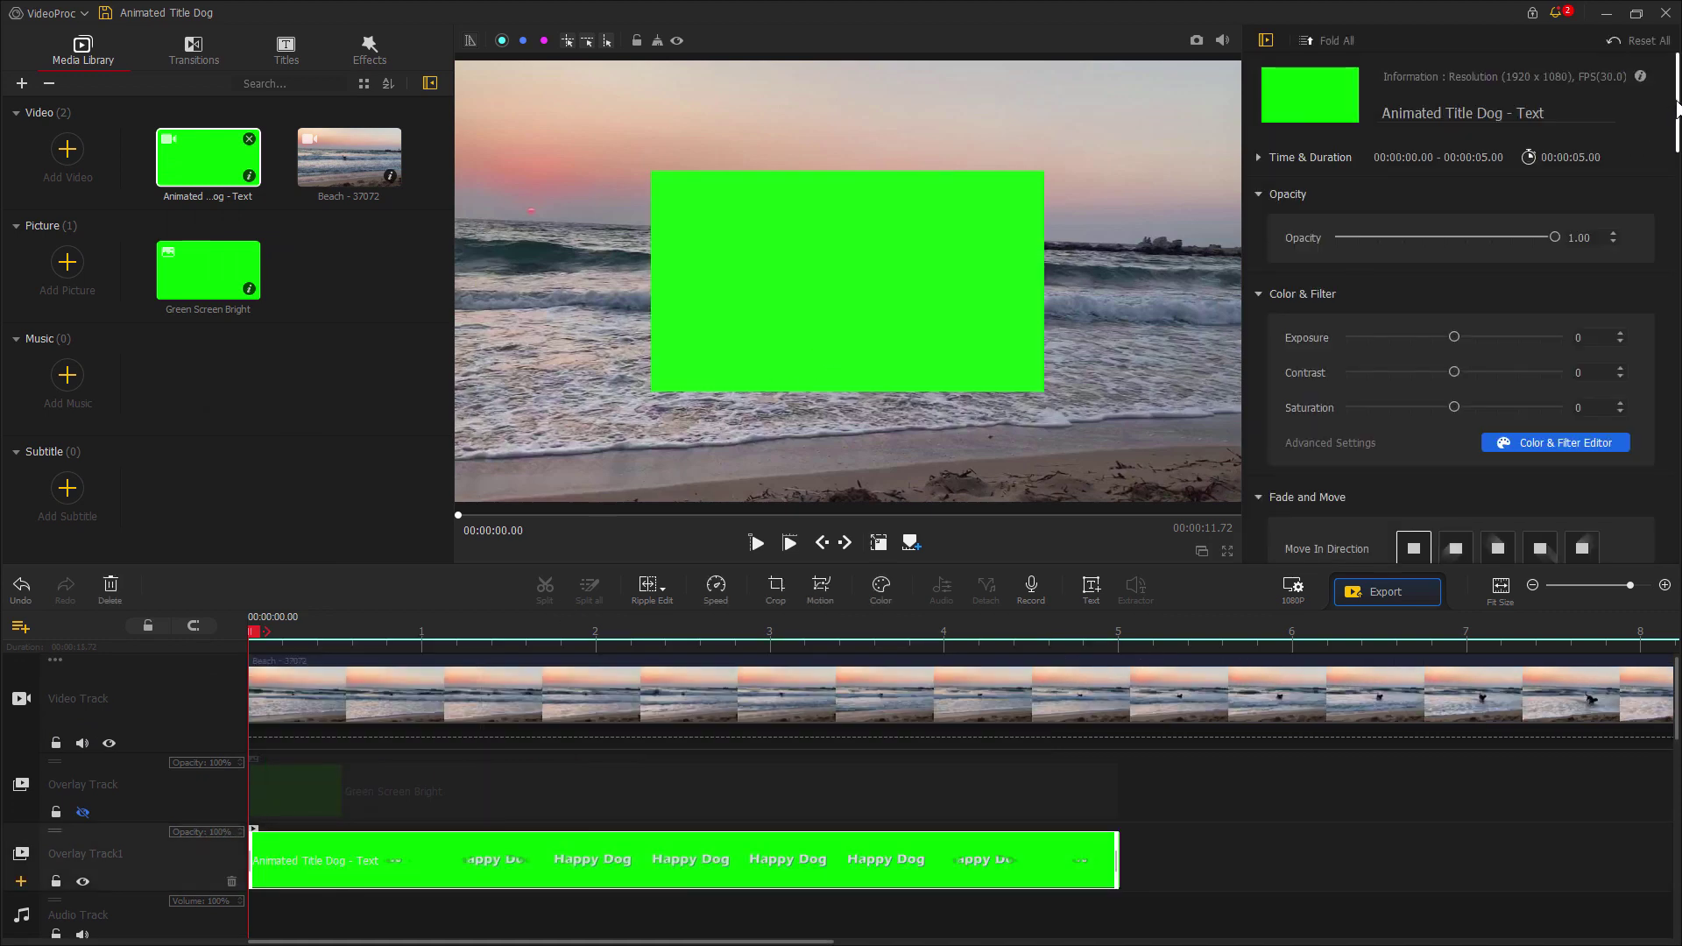
drag(1677, 119, 1679, 149)
scroll(1416, 408, down, 8)
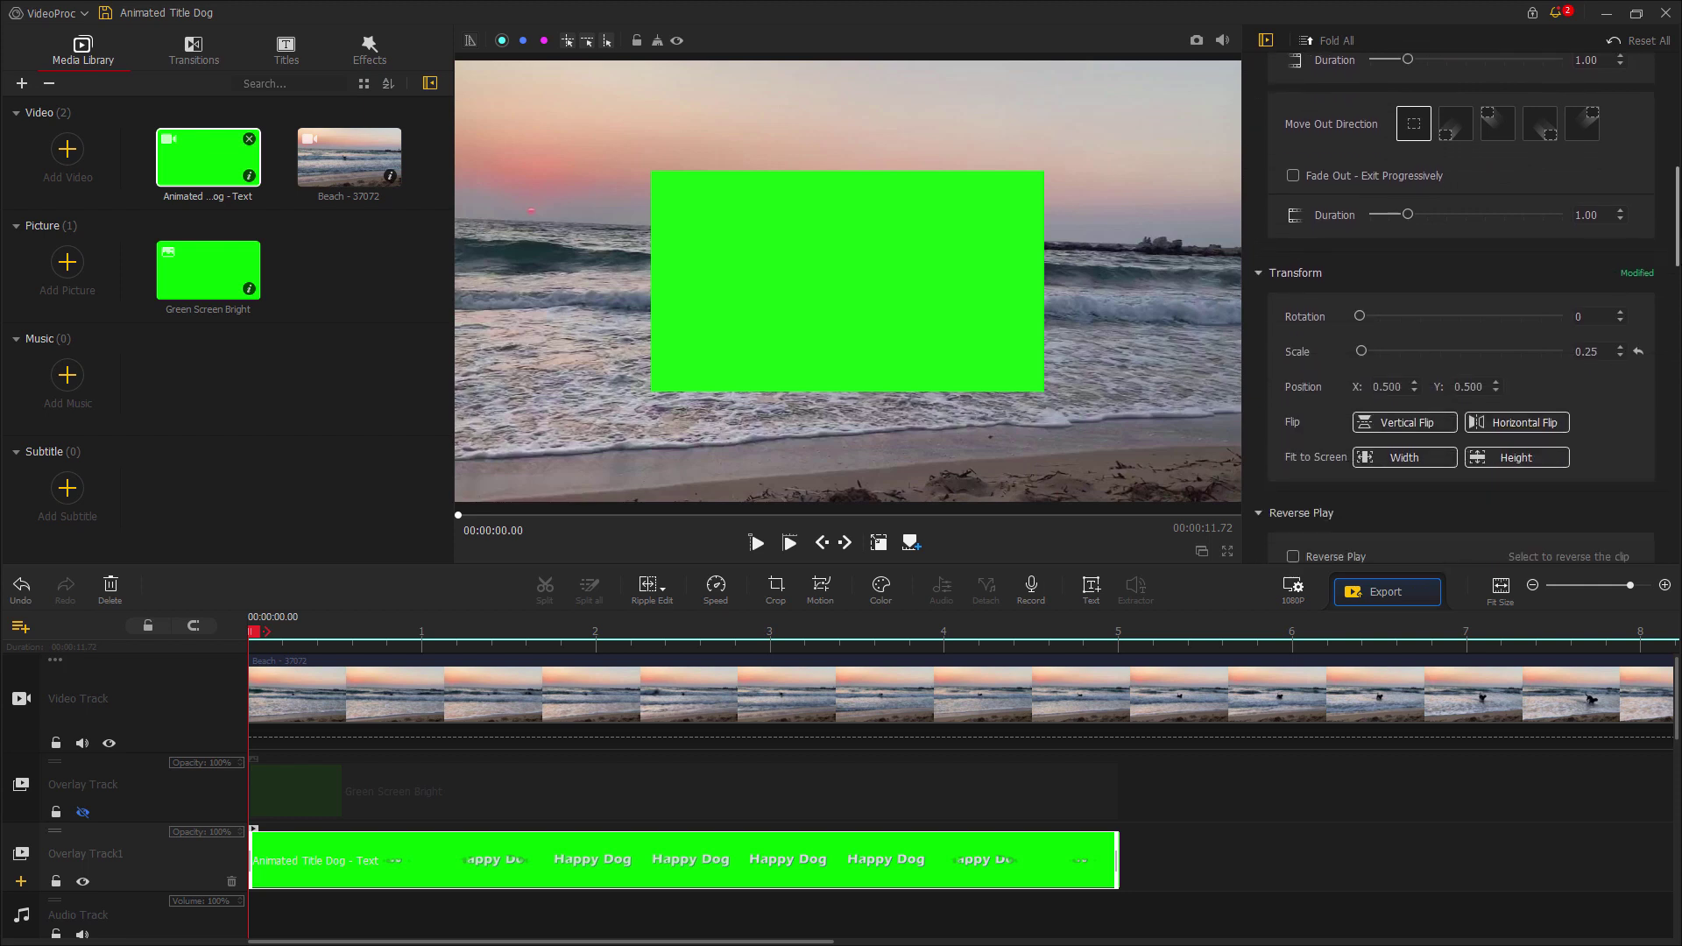
click(1410, 422)
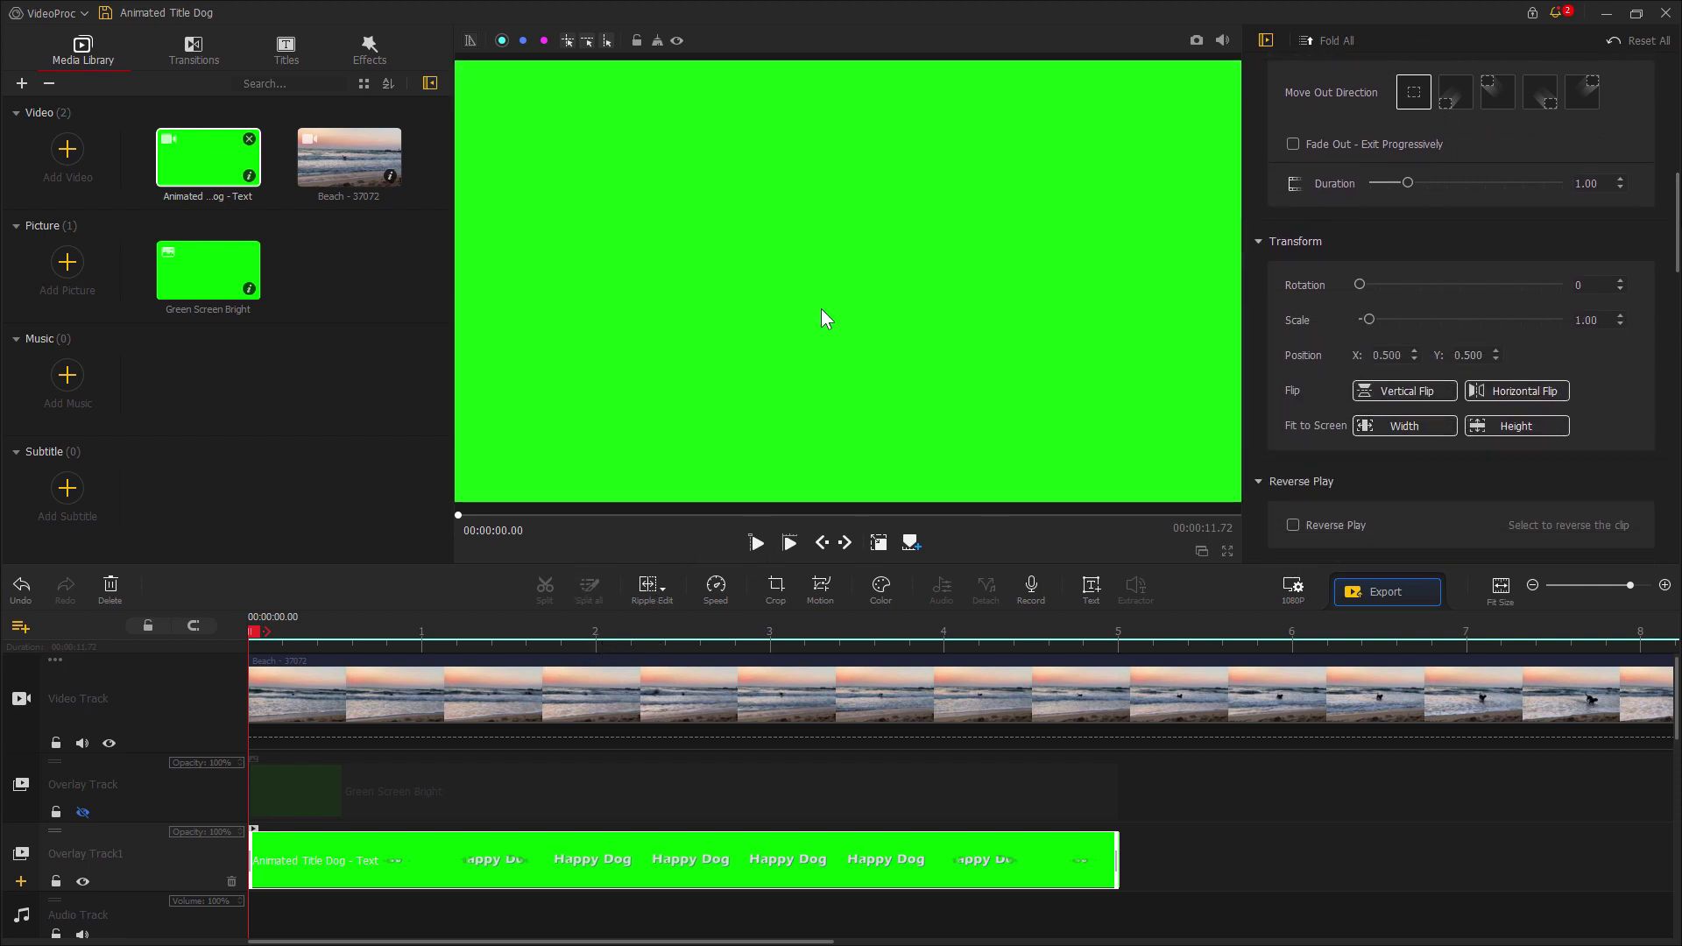
- Scrub to about 2 seconds, then play the timeline from the start to preview the title
click(617, 650)
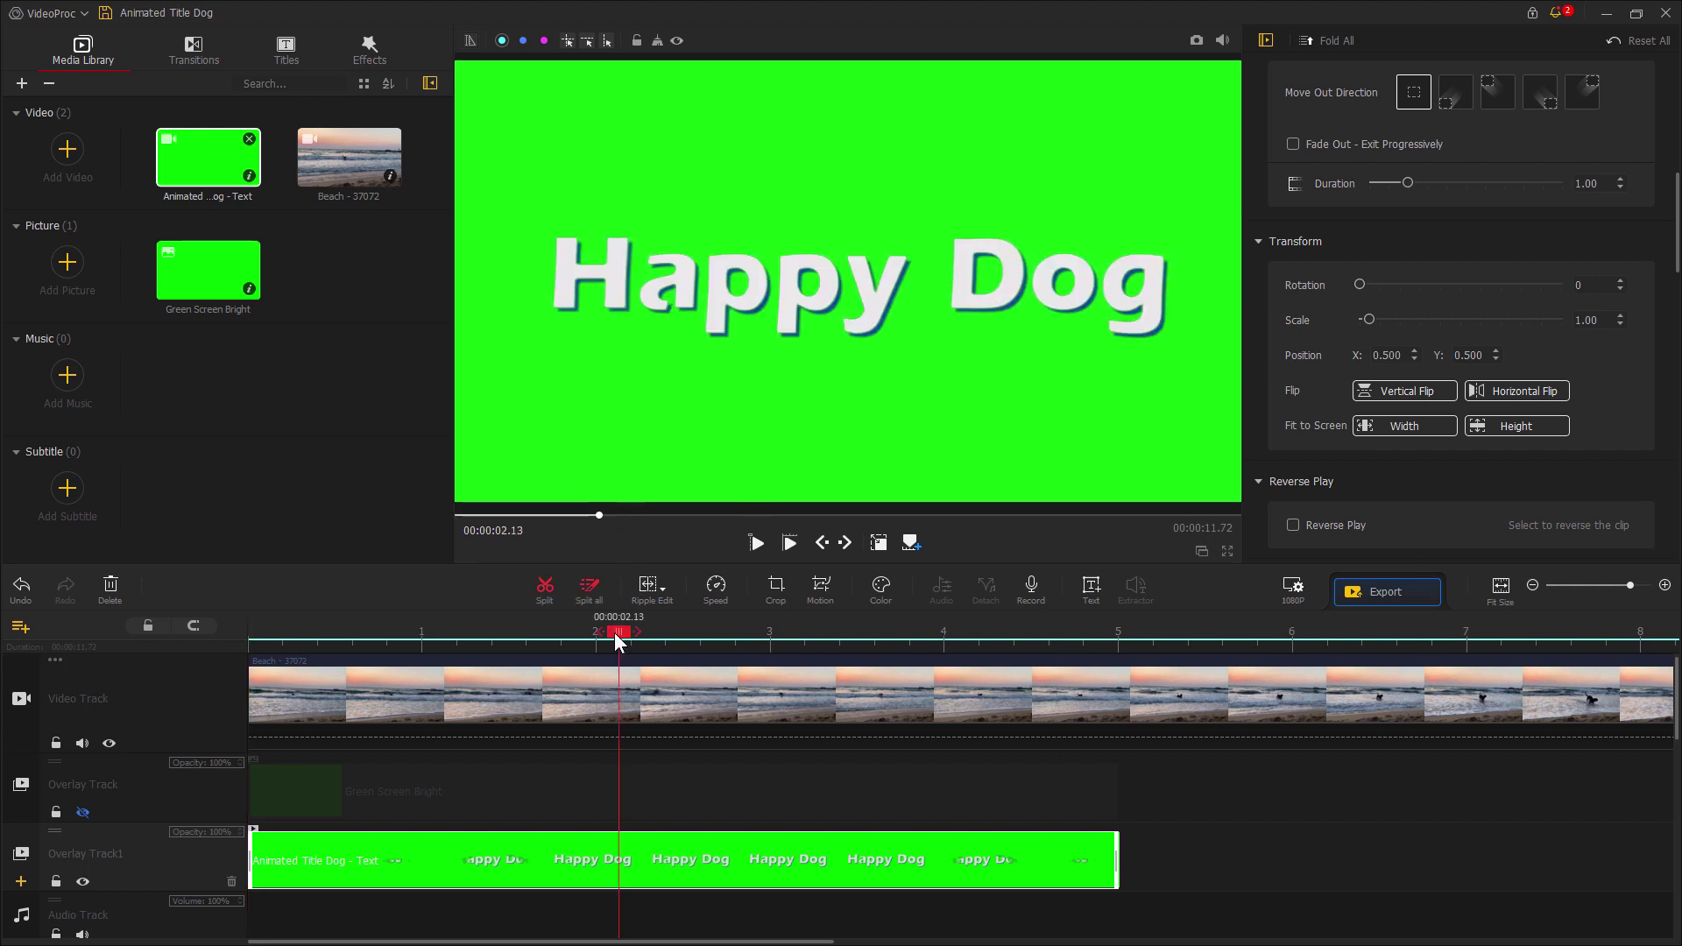
drag(613, 632, 229, 654)
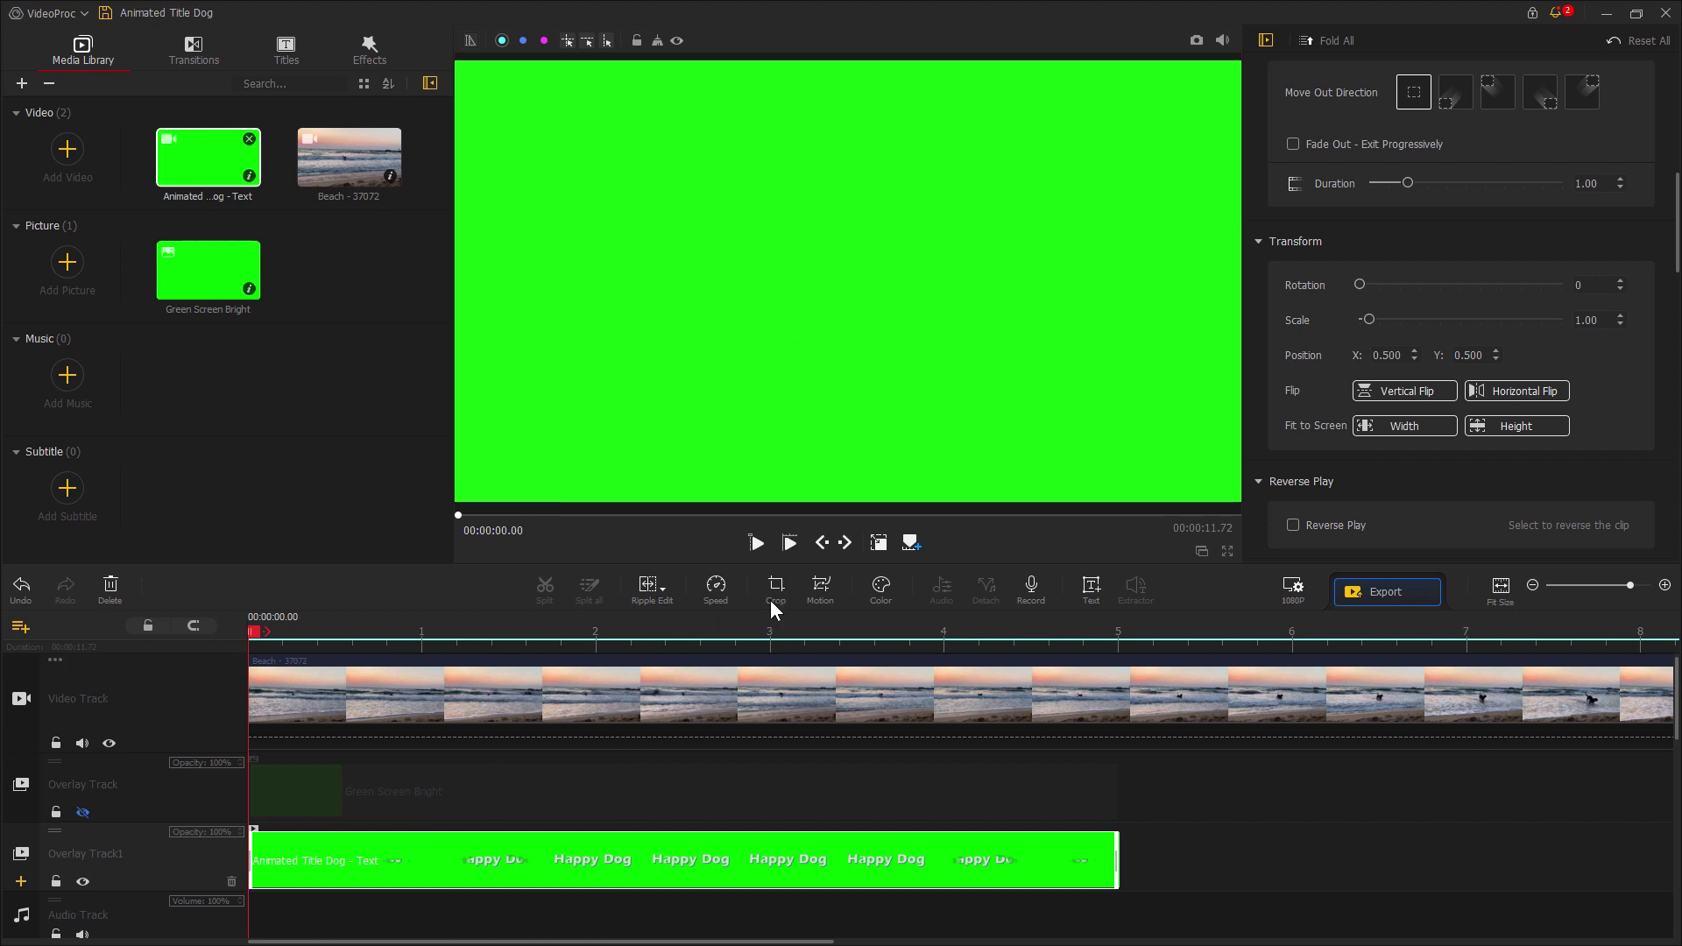
click(790, 545)
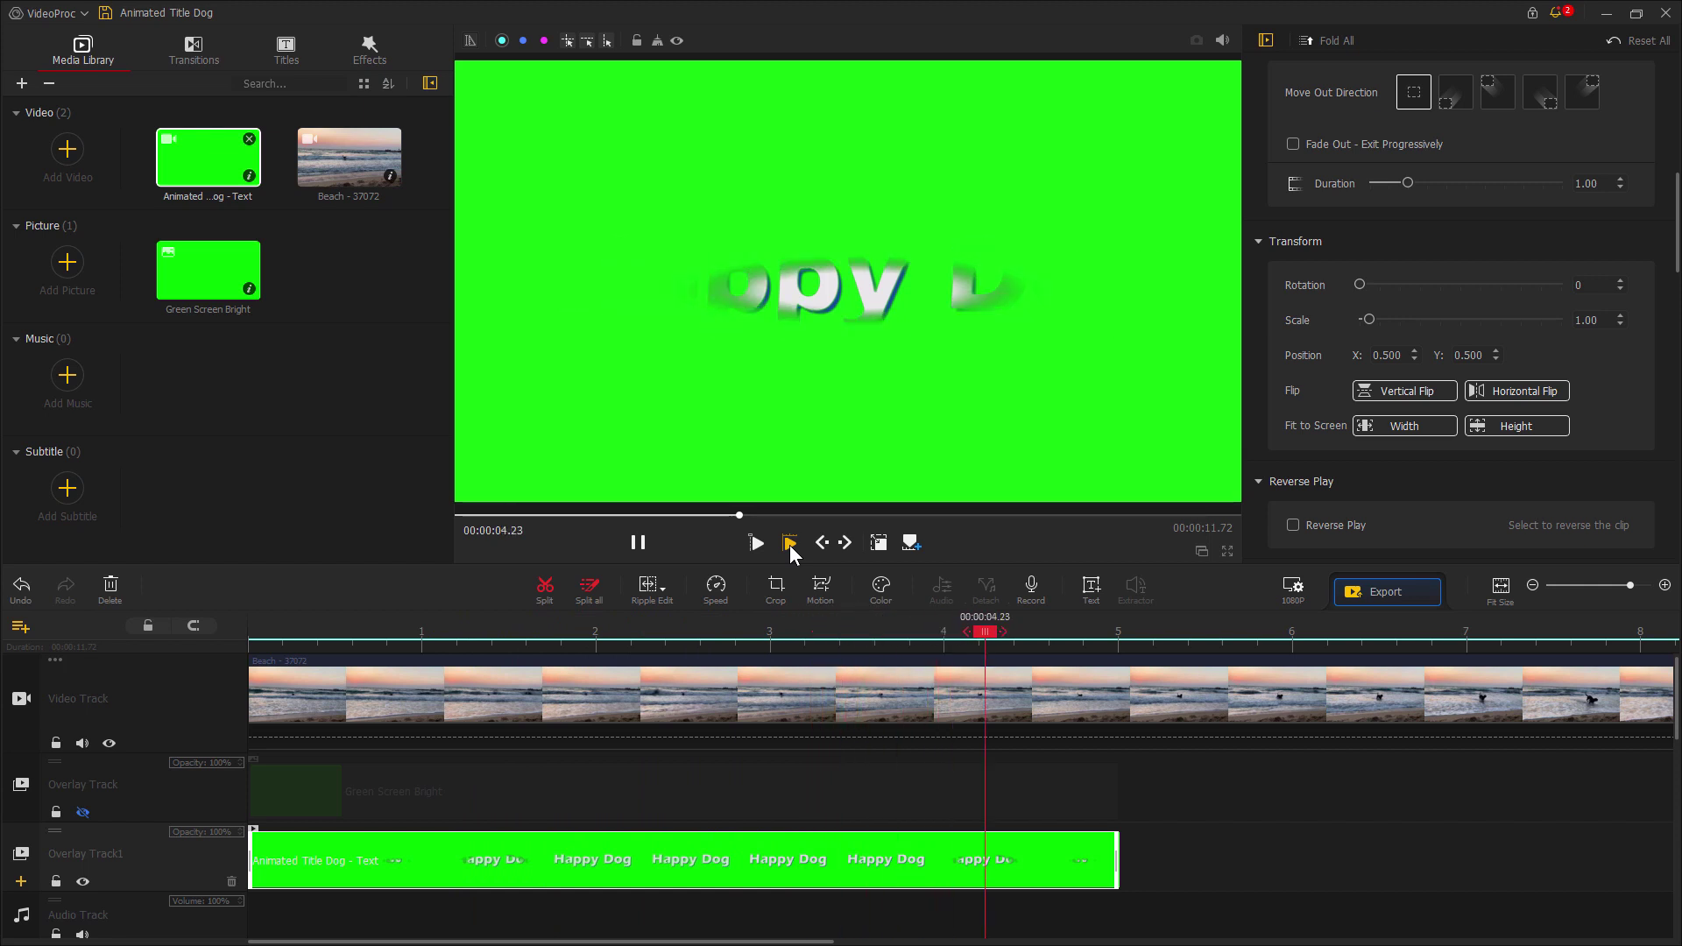
click(637, 543)
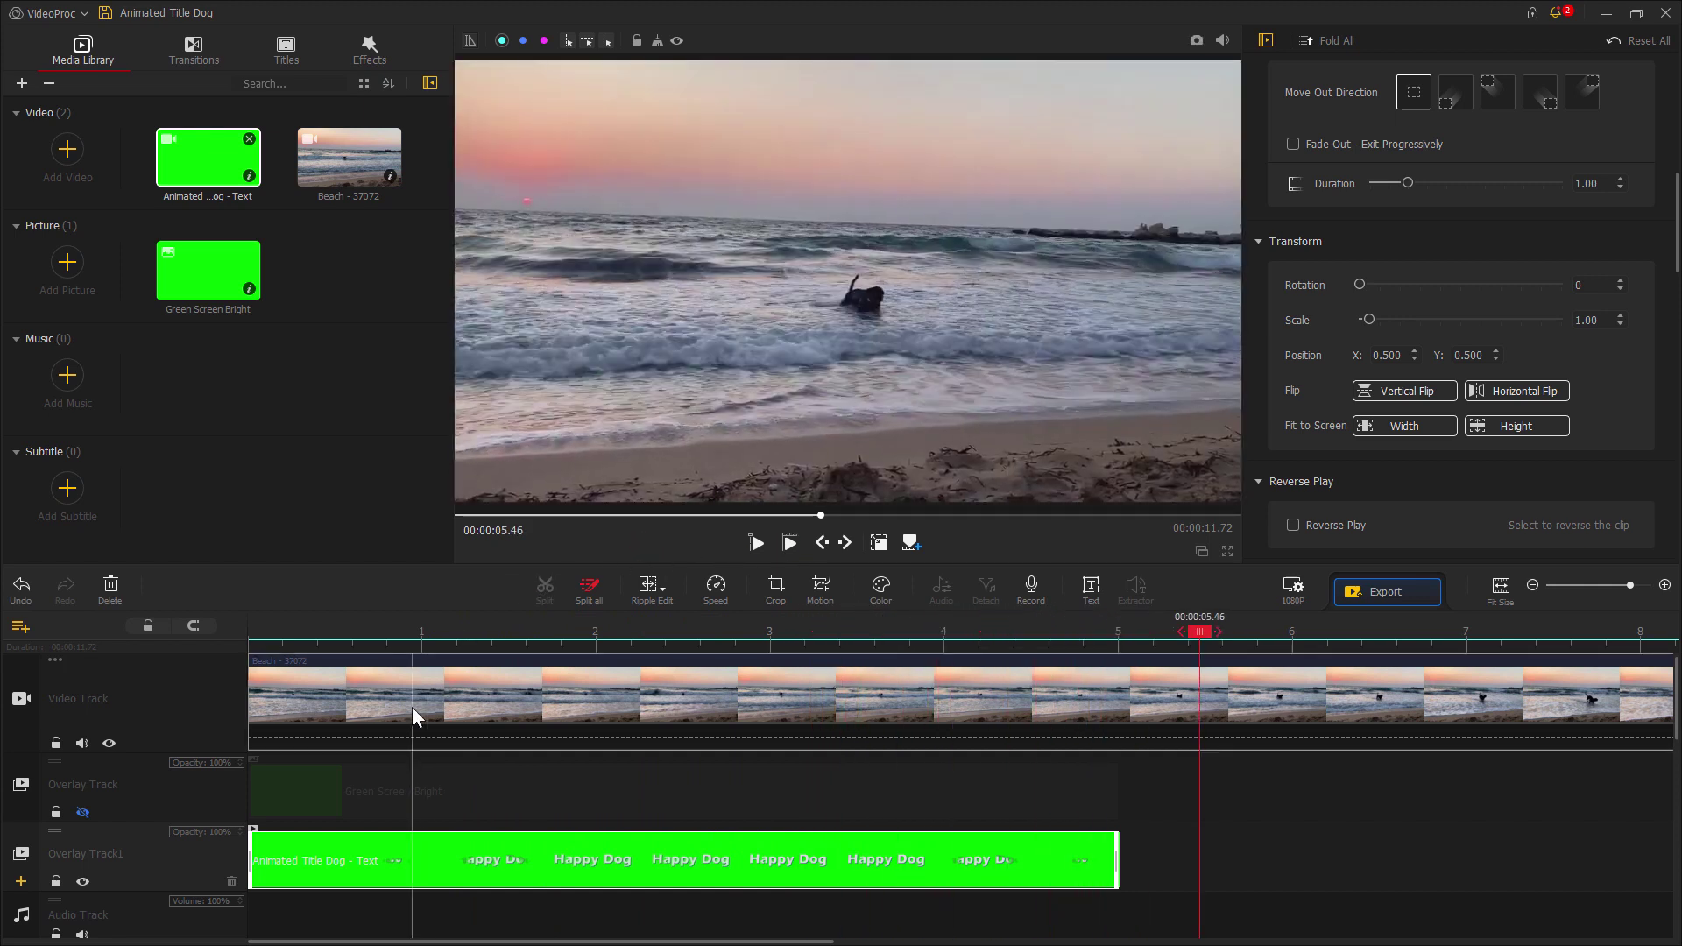
- At 2.16 s, enable Chroma Key (Green Screen) on the title clip, then bring up the Effects library
click(625, 632)
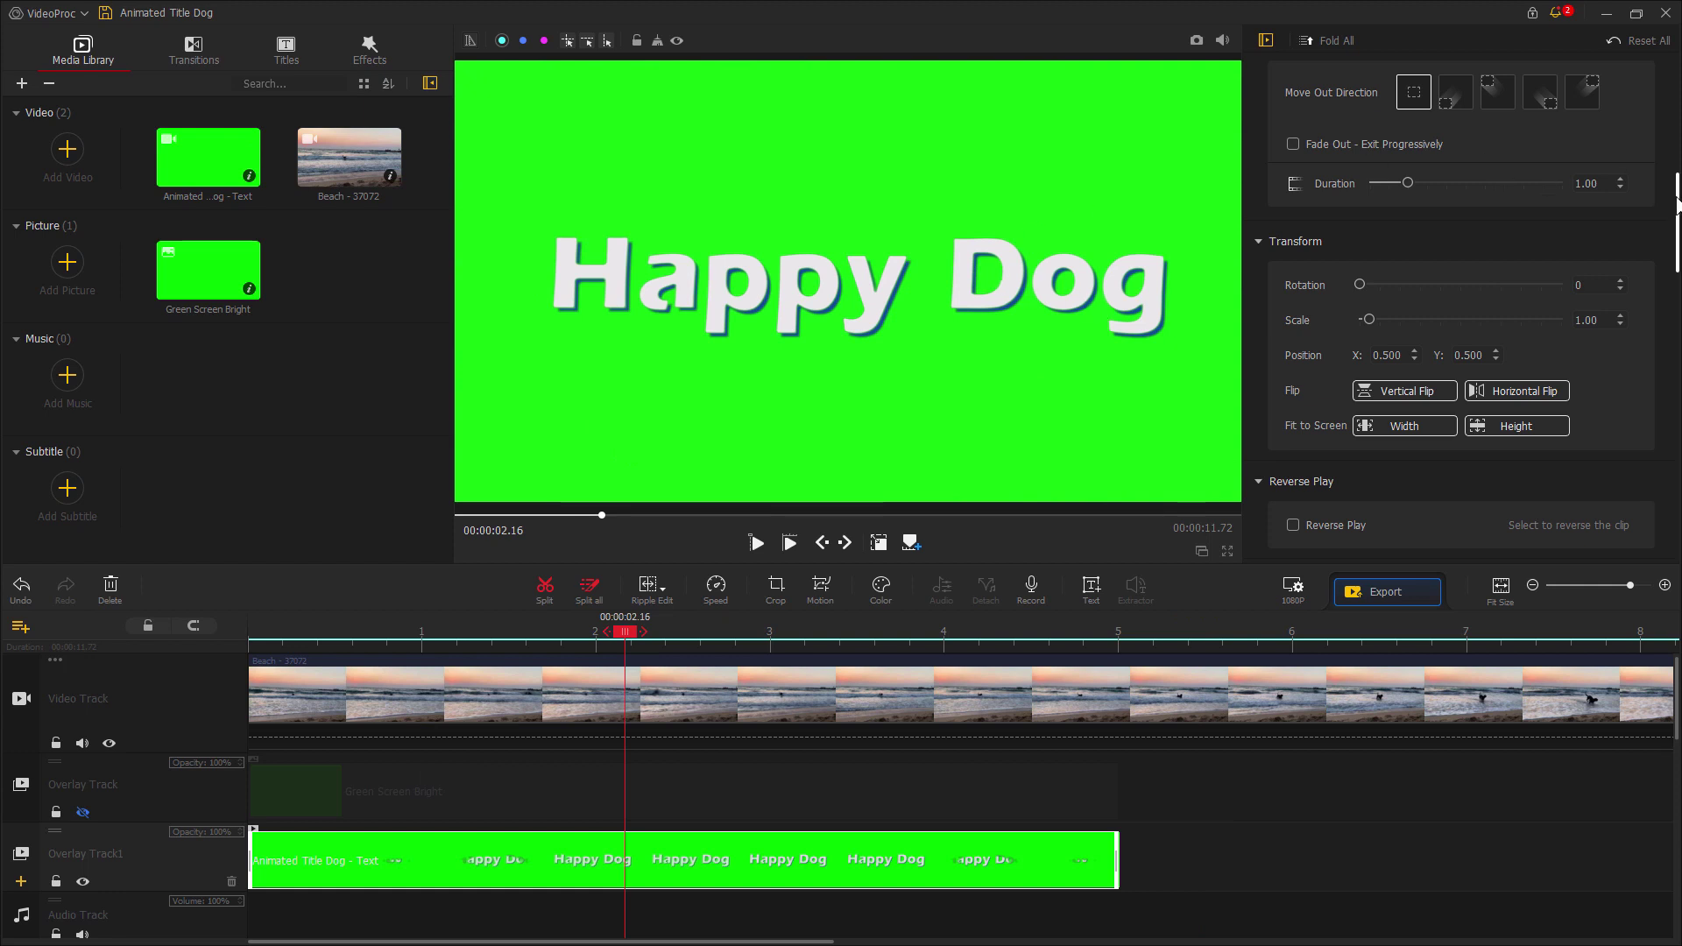
drag(1677, 201, 1678, 304)
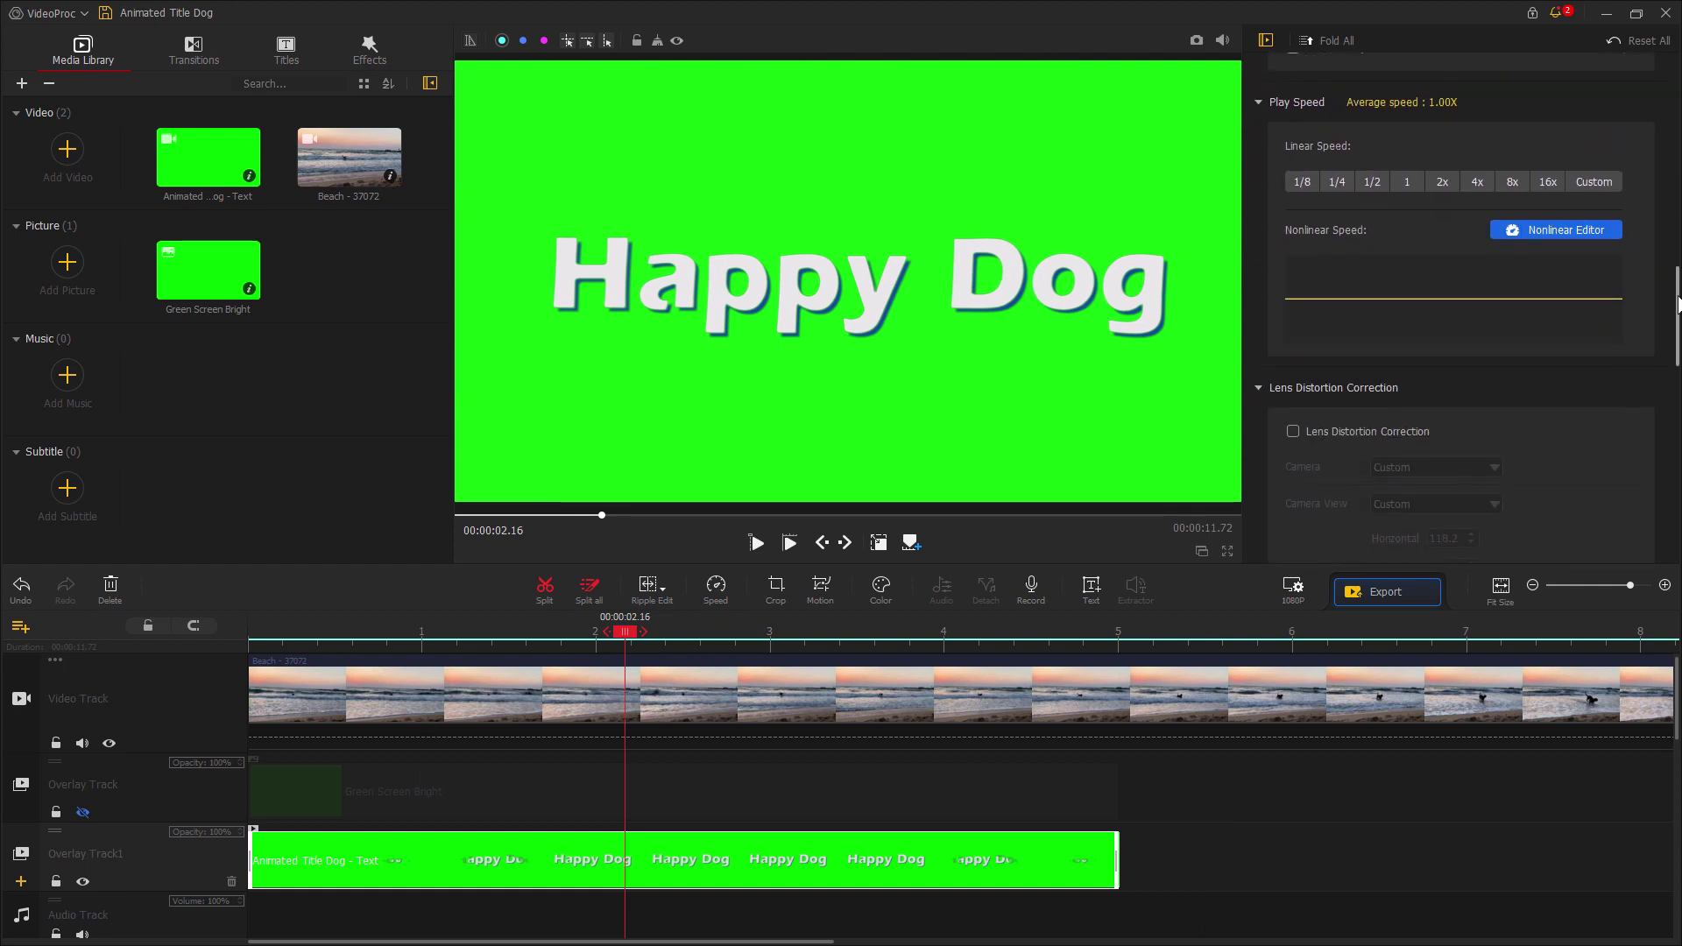
scroll(1542, 401, down, 10)
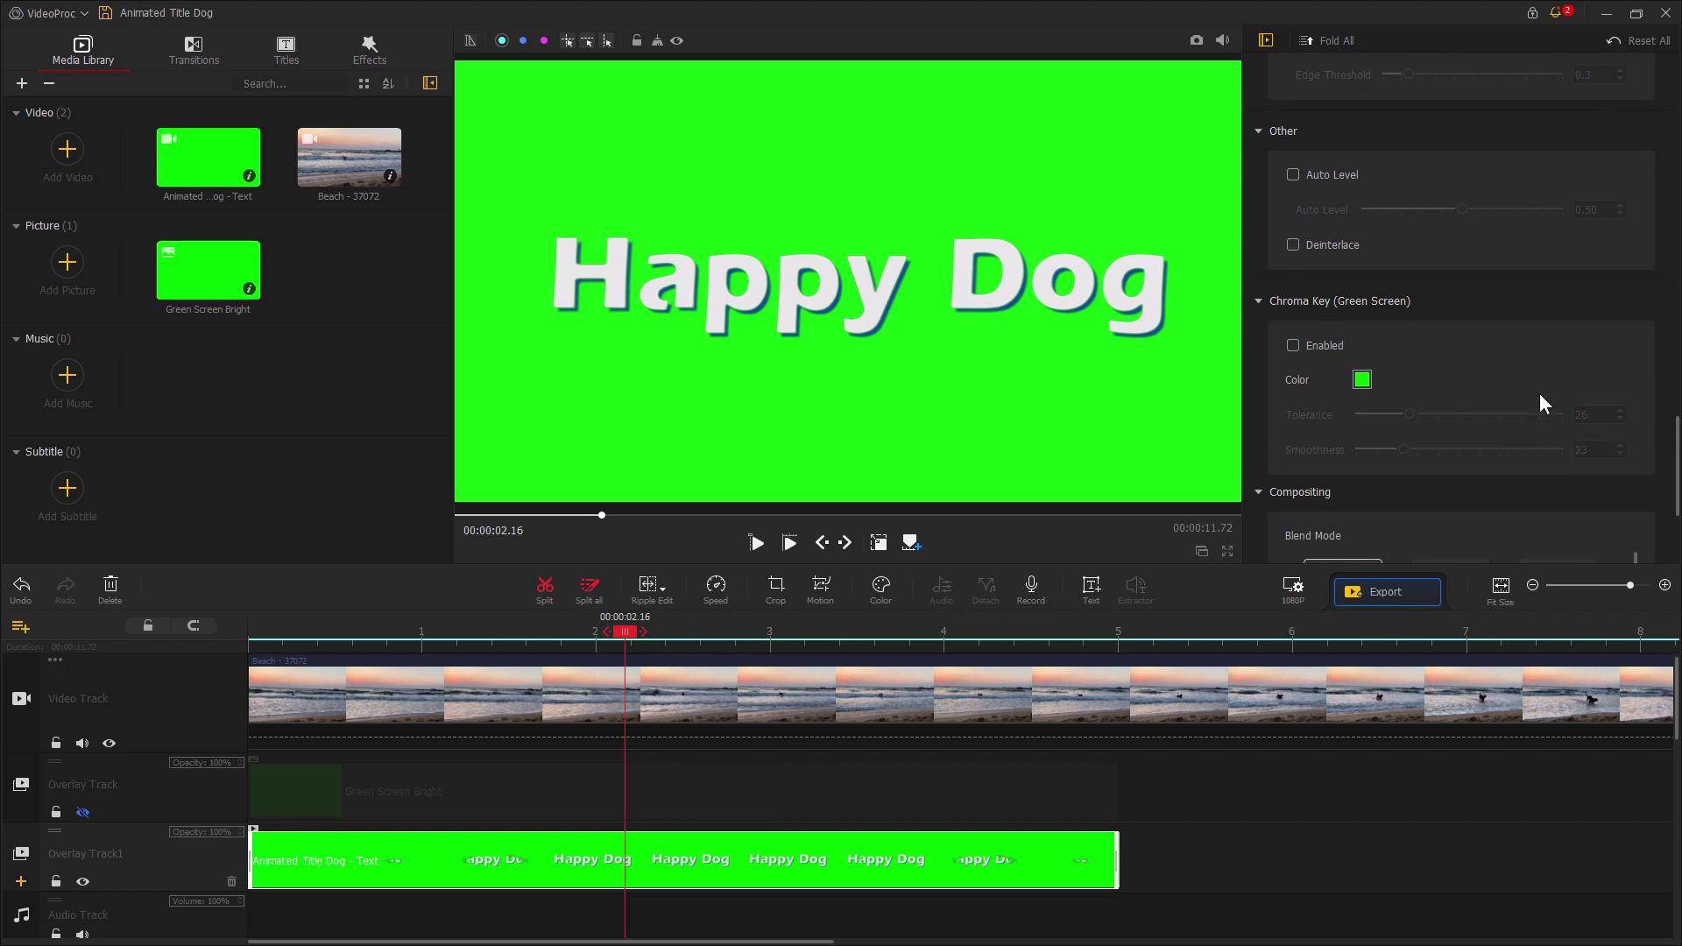
click(1294, 346)
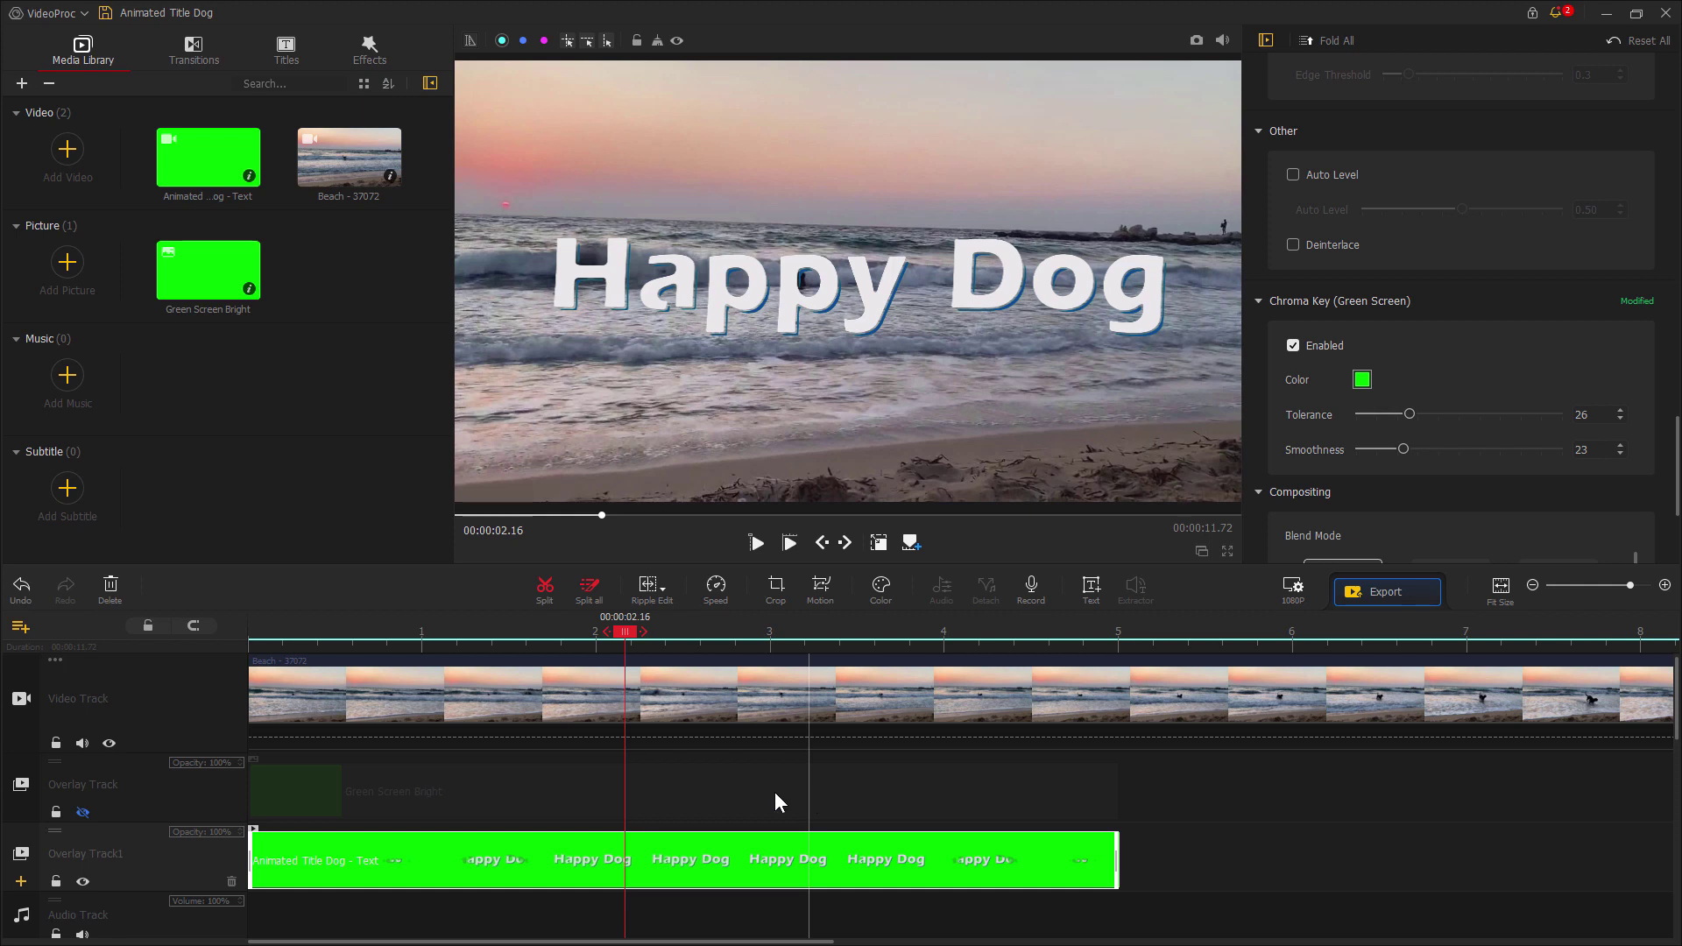
click(373, 59)
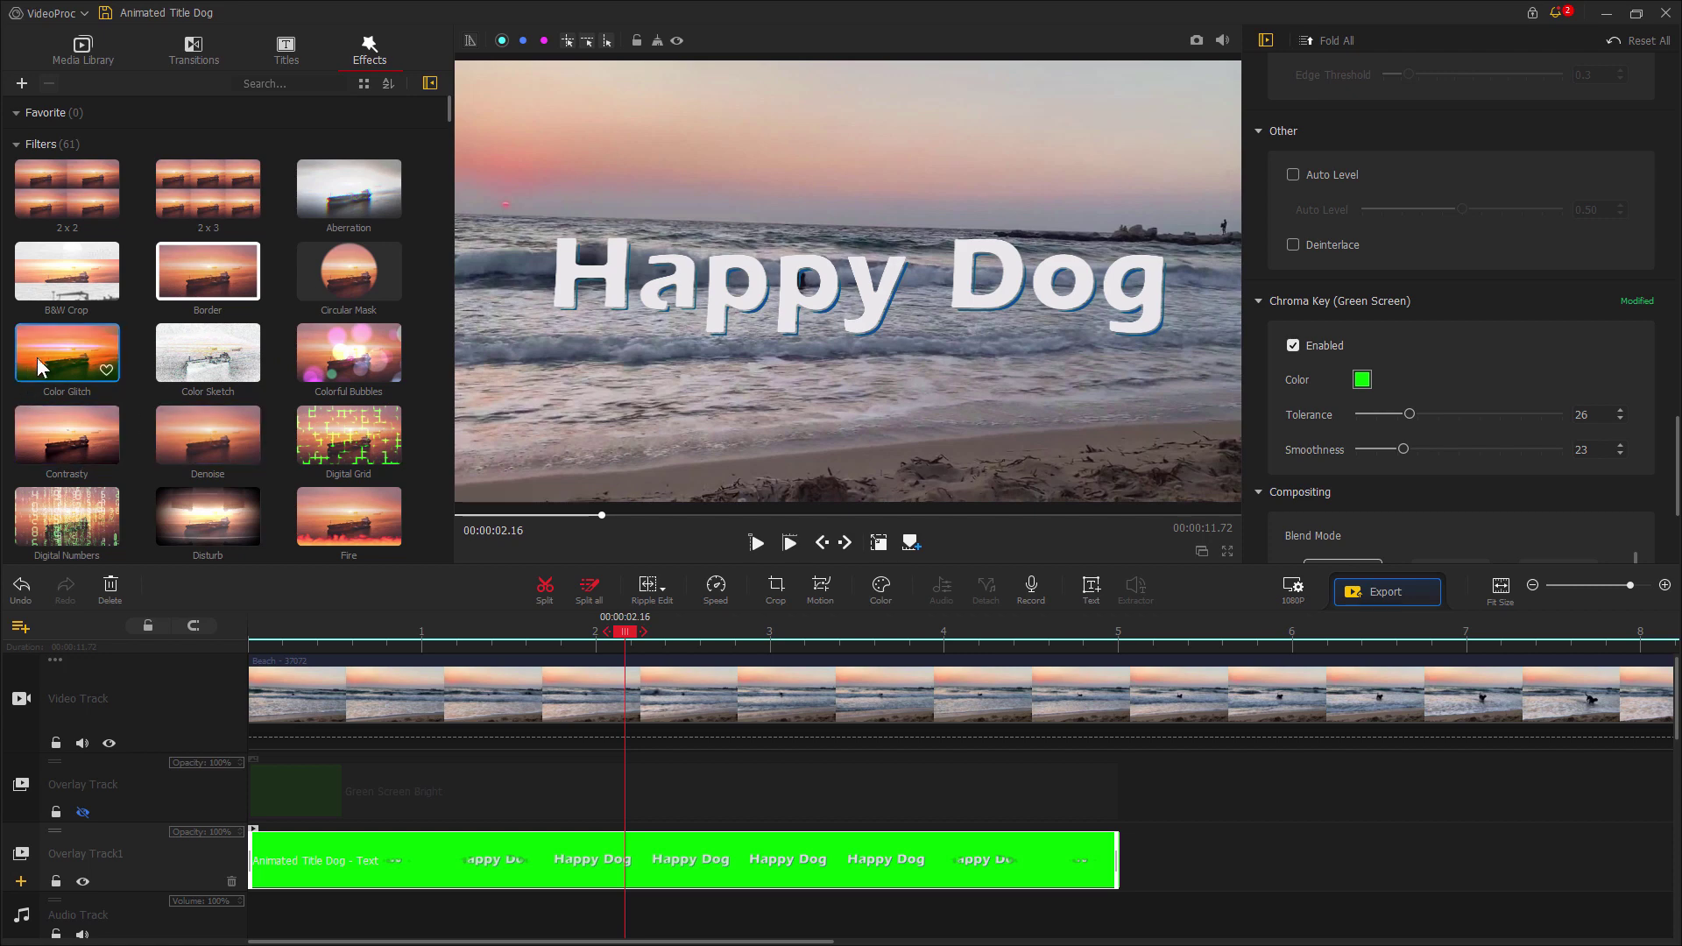
- Drag the Color Glitch effect onto a new effect track spanning the first five seconds
drag(70, 364, 112, 719)
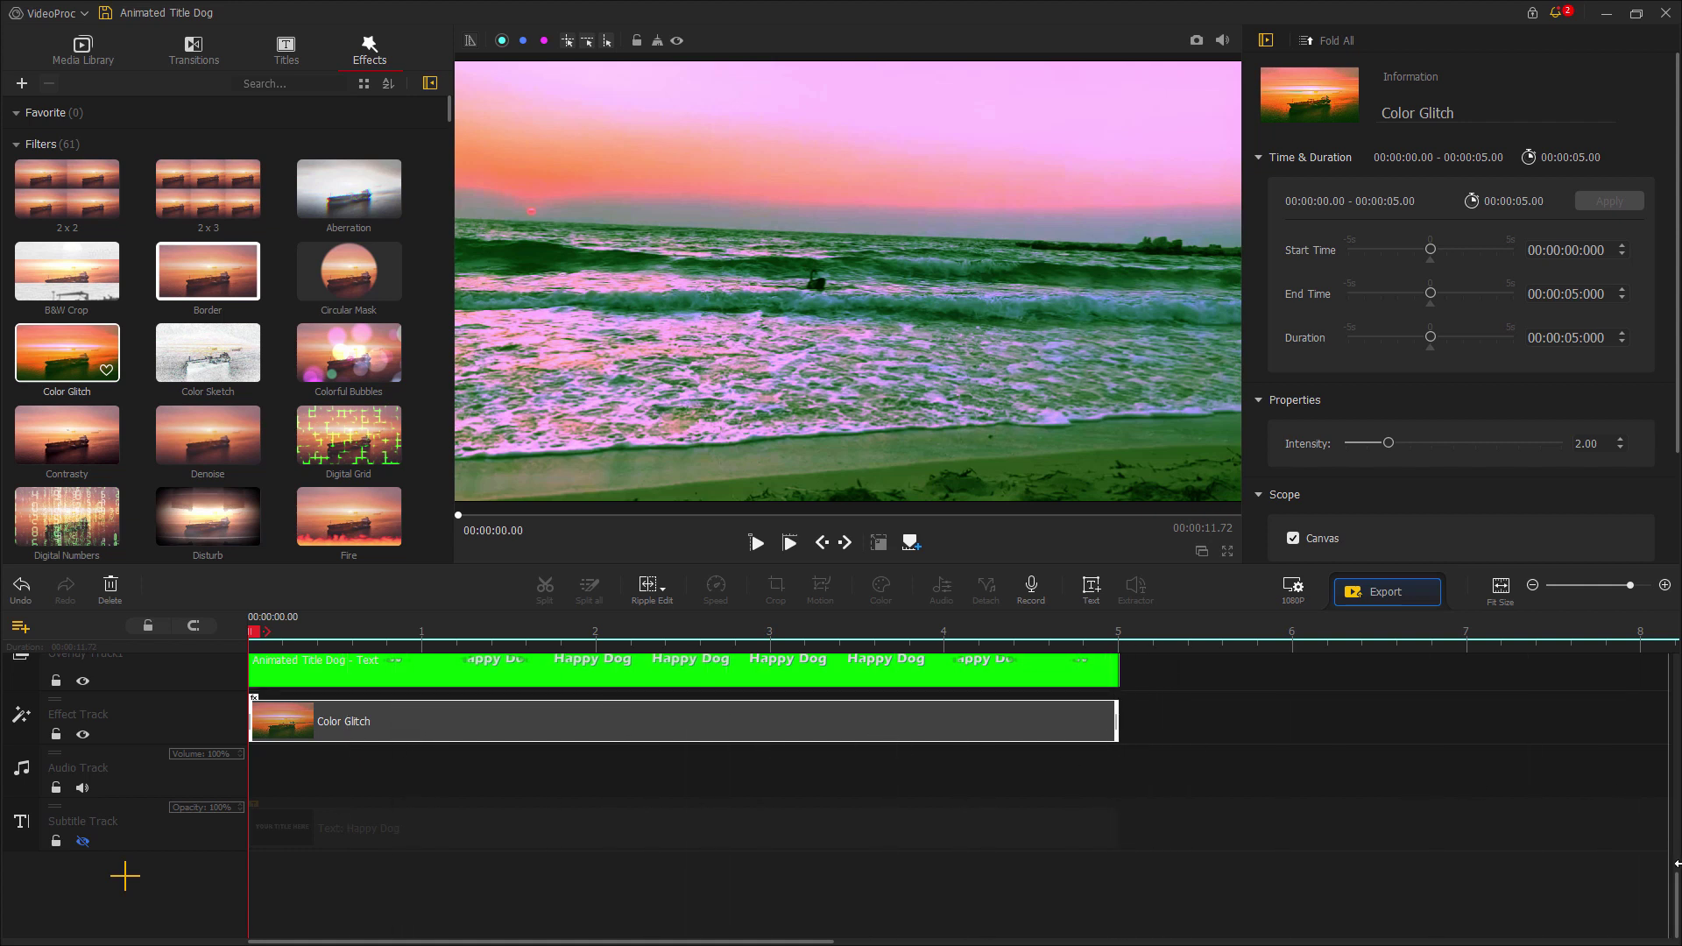
drag(1676, 902, 1676, 729)
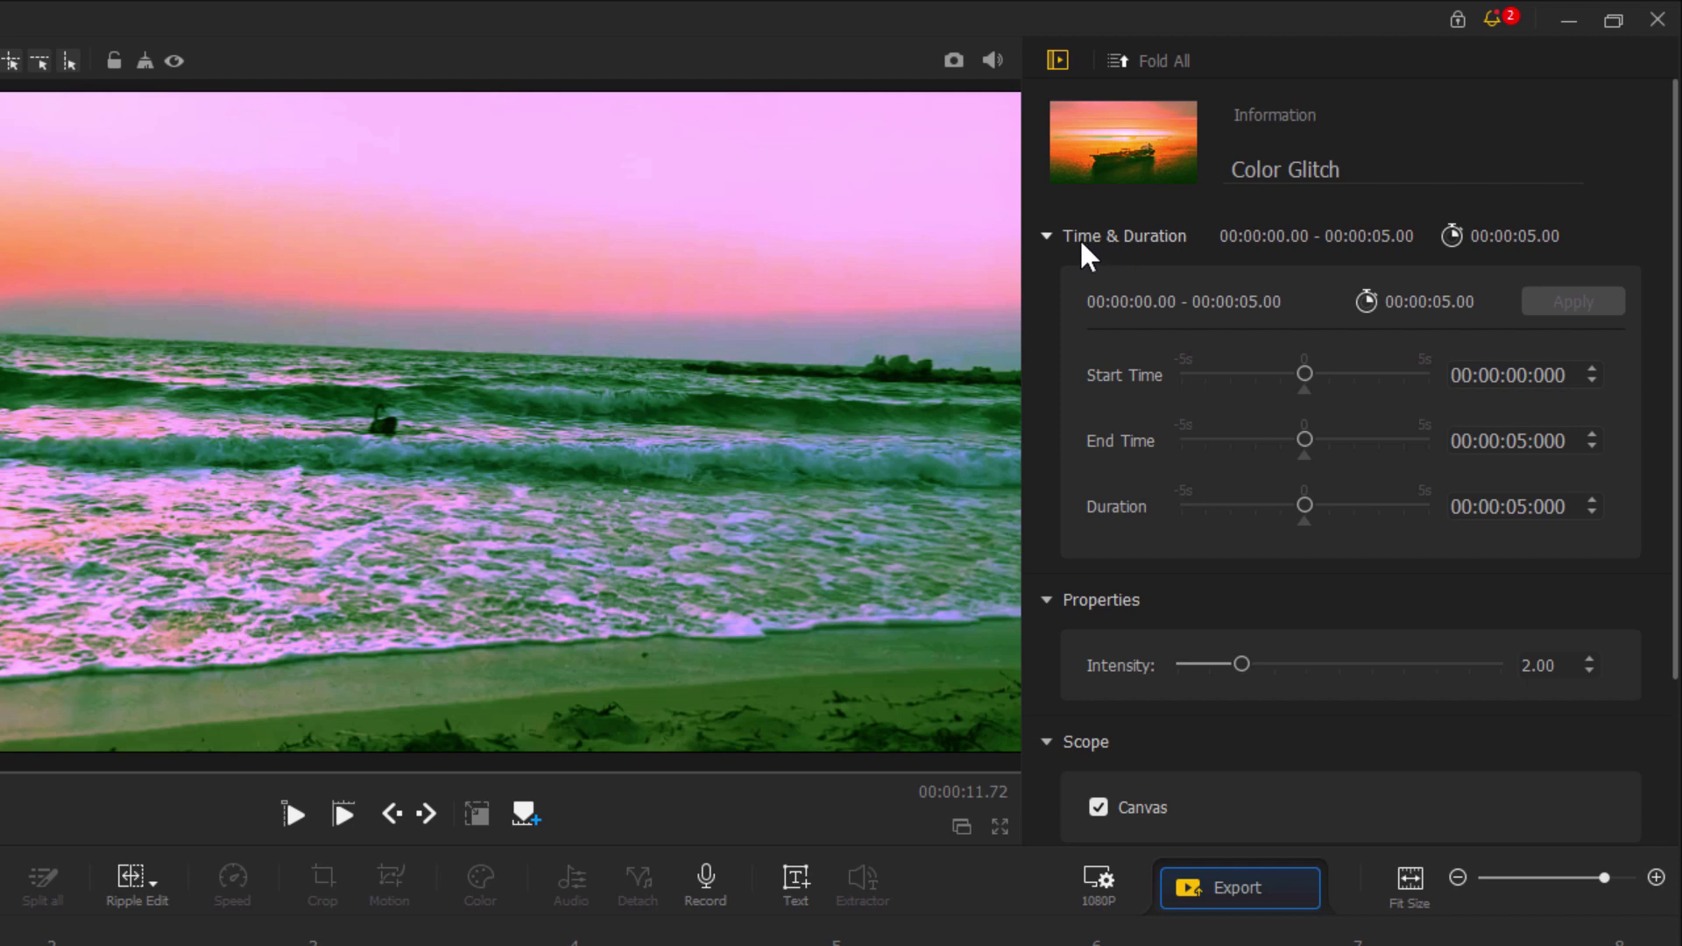
- Switch the Color Glitch scope from Canvas to 'Animated Title Dog - Text' and preview the result
click(1048, 234)
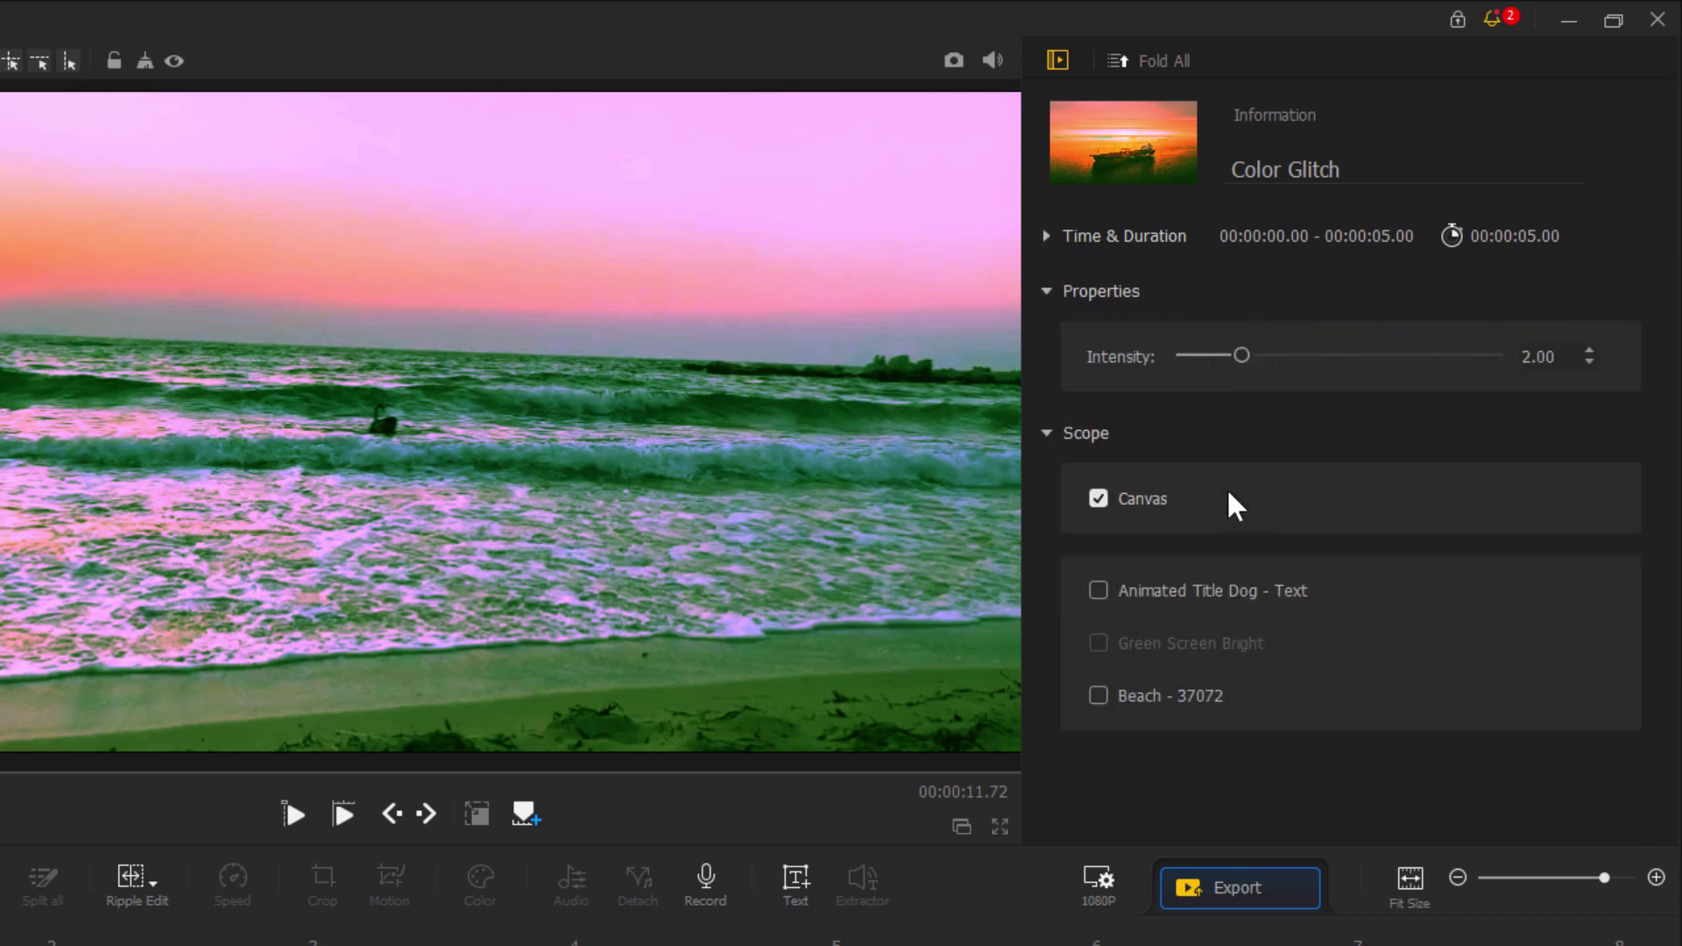
click(1098, 499)
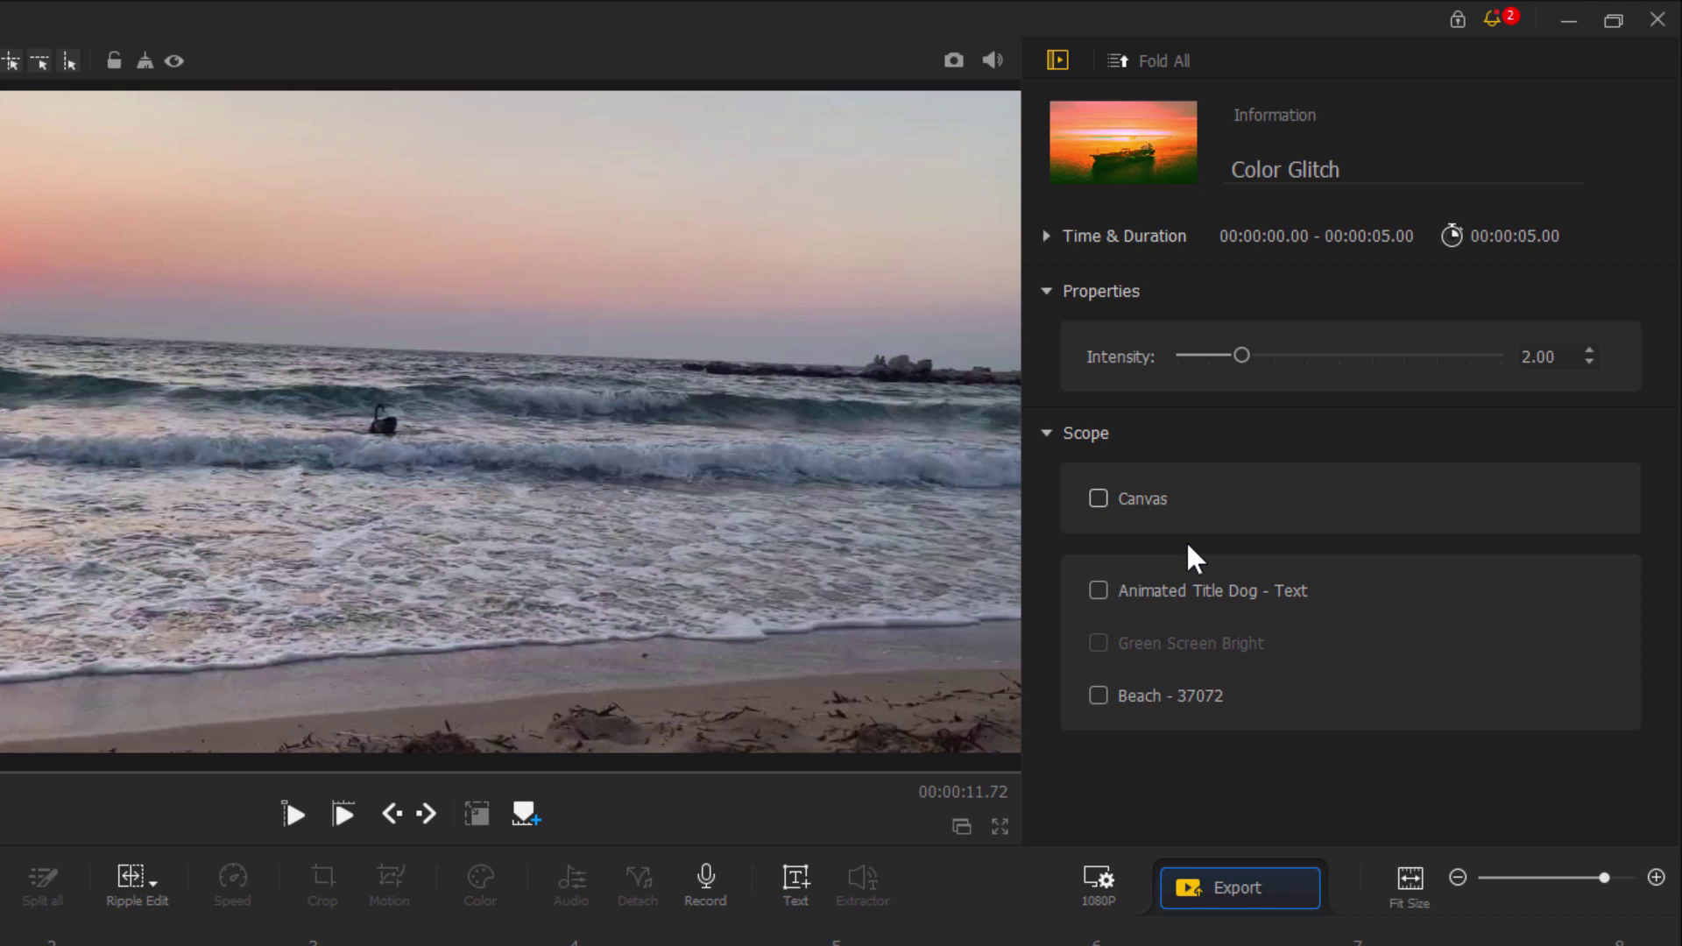
click(1098, 591)
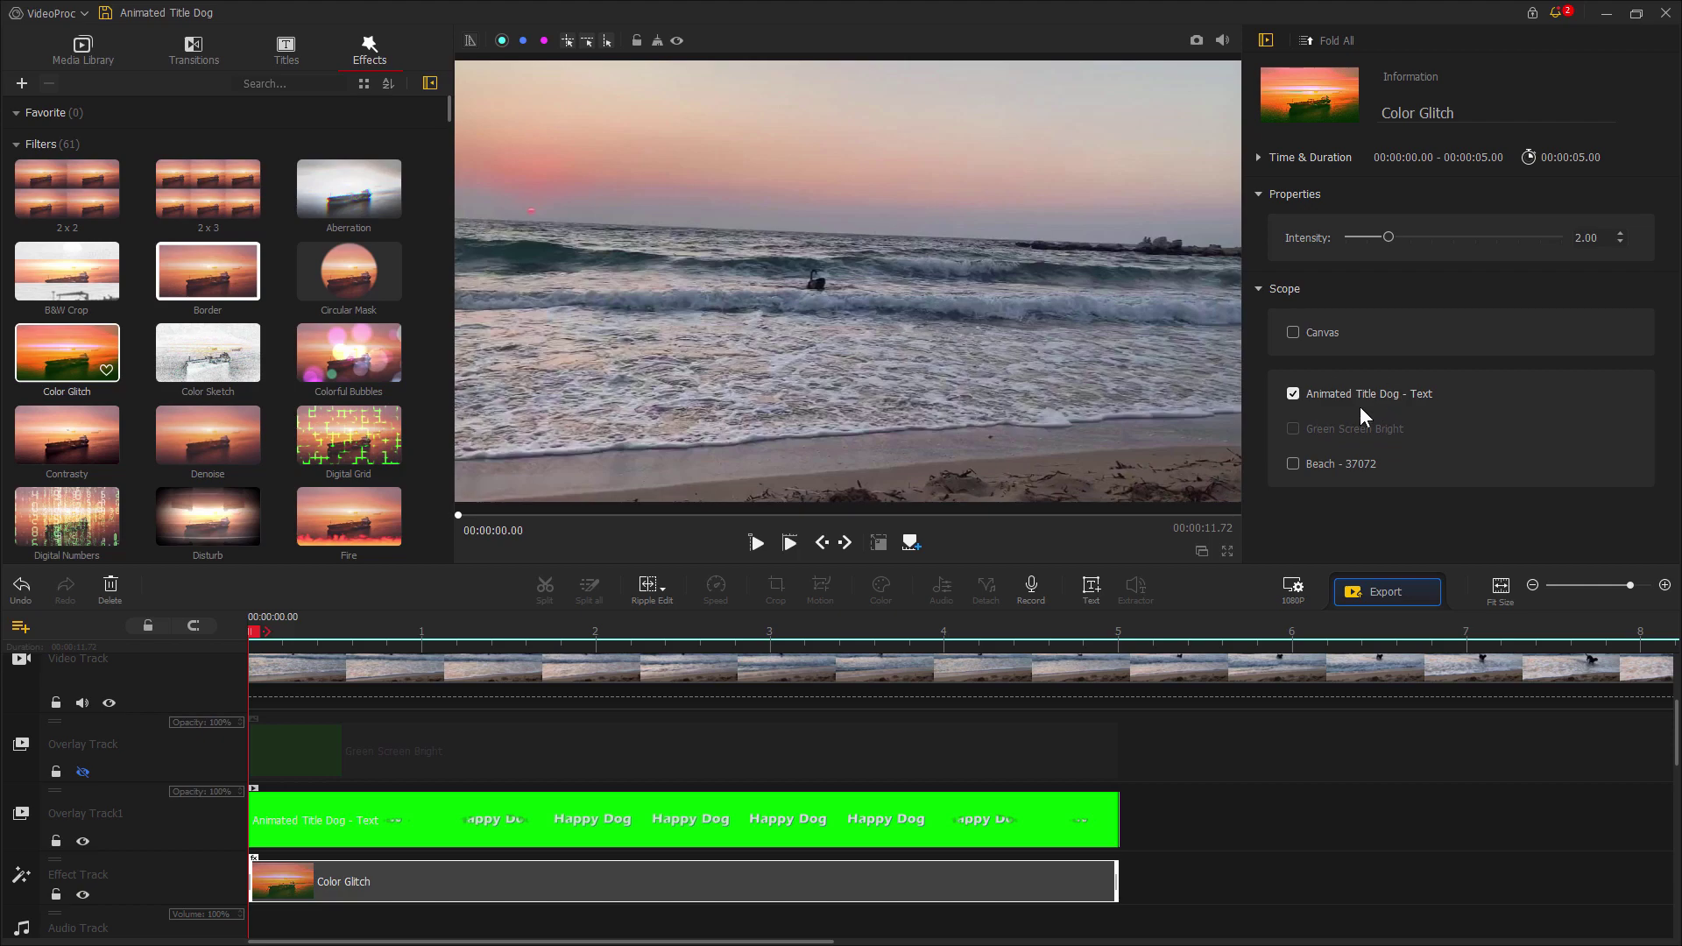
click(791, 543)
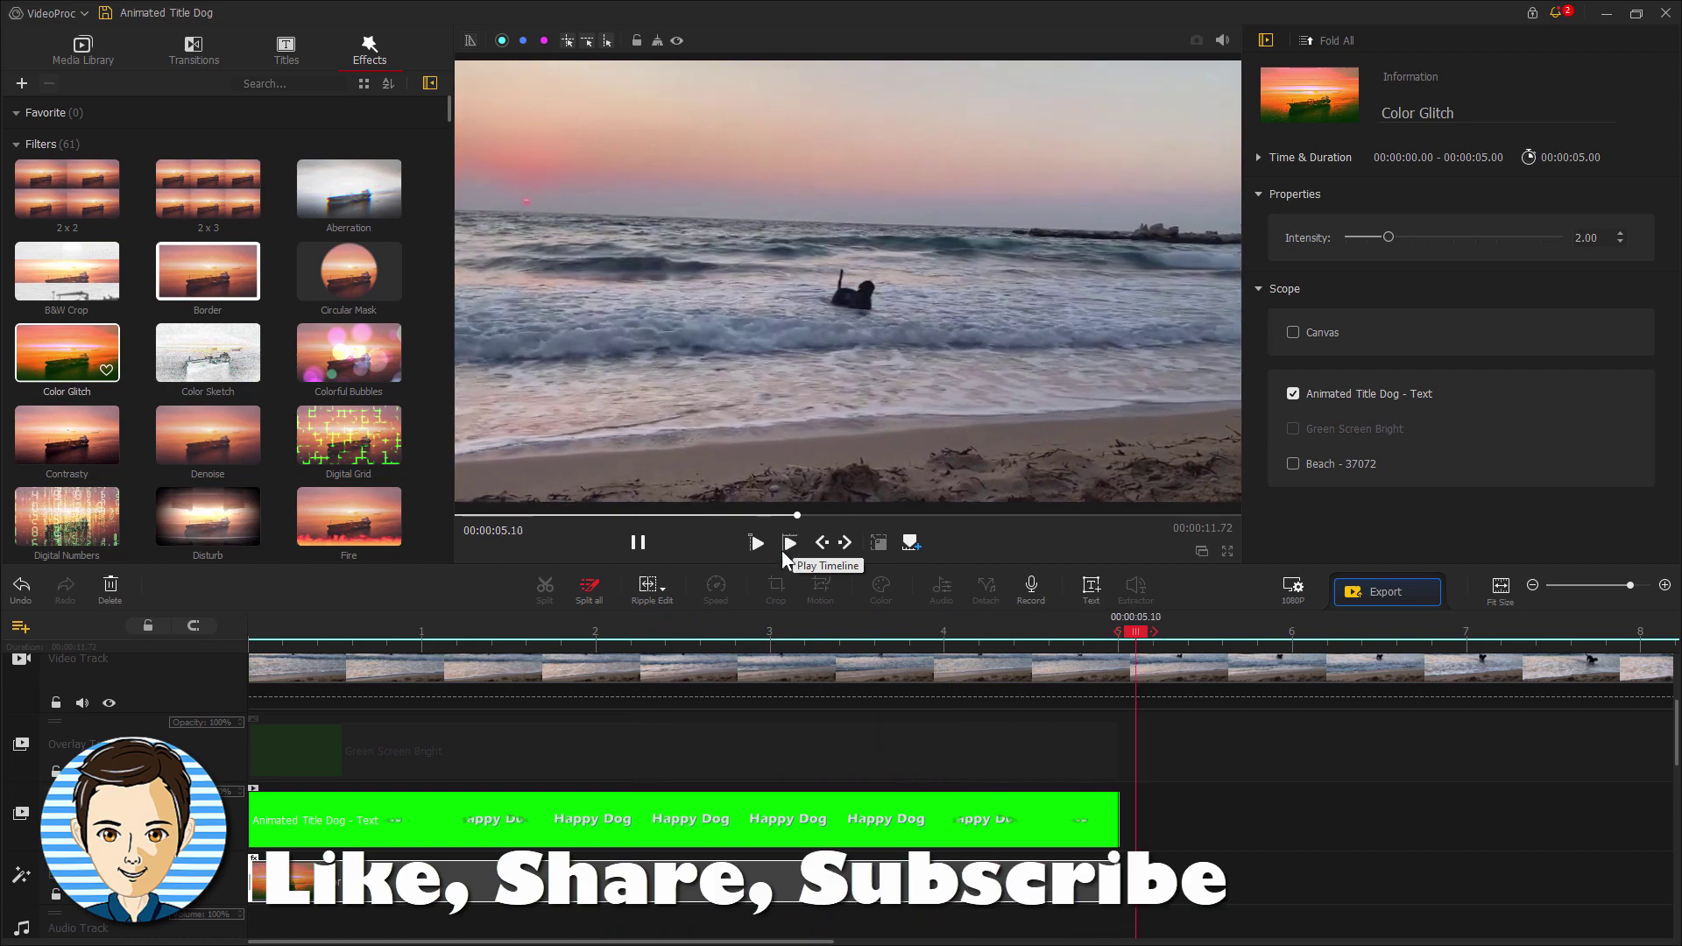
click(639, 542)
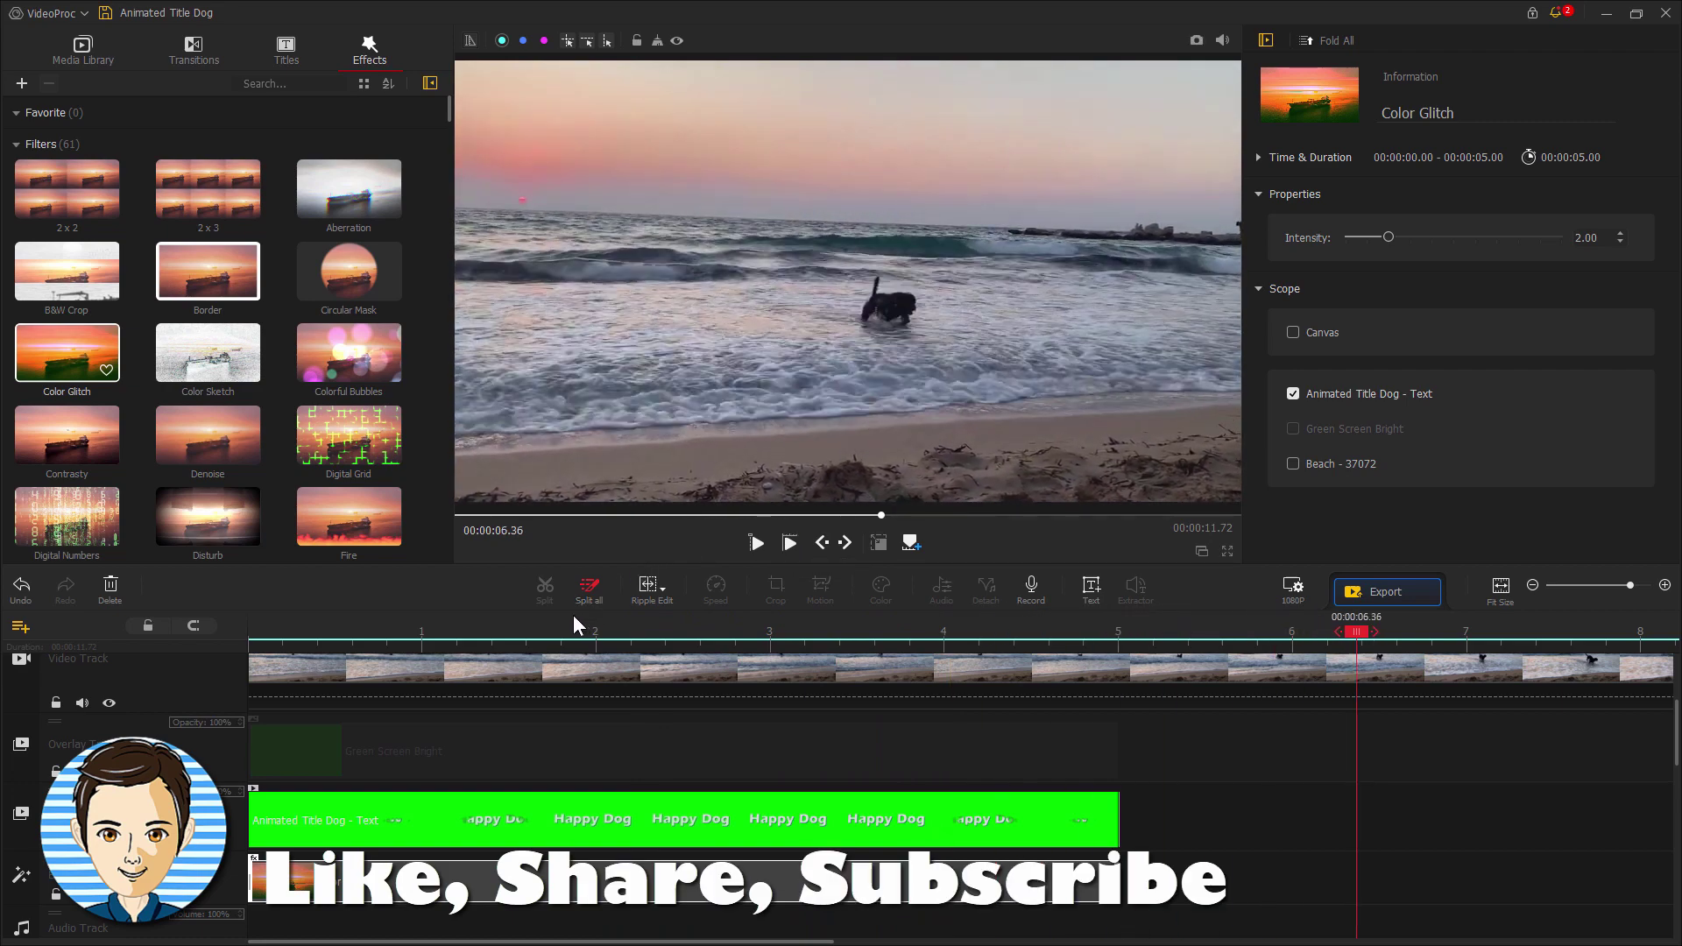